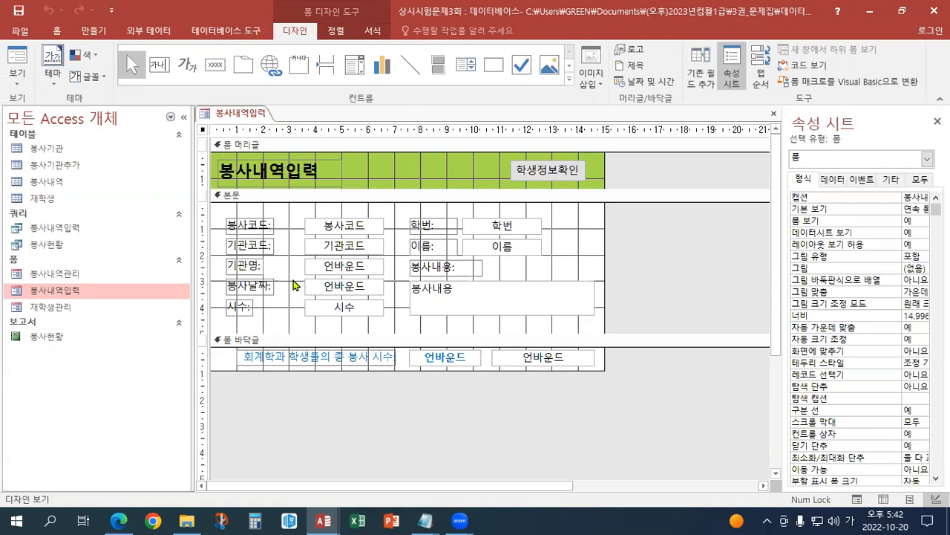
- Preview the 봉사내역입력 form in form view, and return it to design view
left_click(17, 74)
left_click(52, 102)
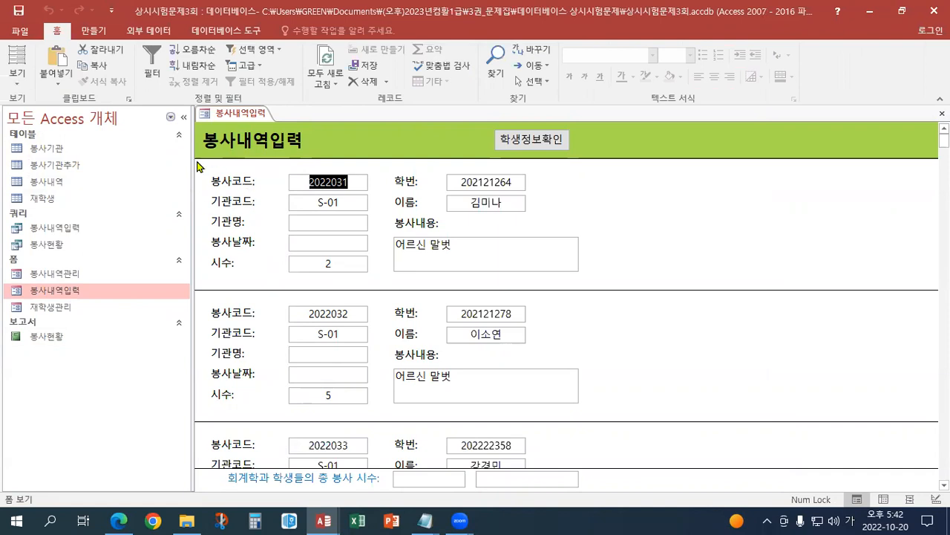
left_click(16, 74)
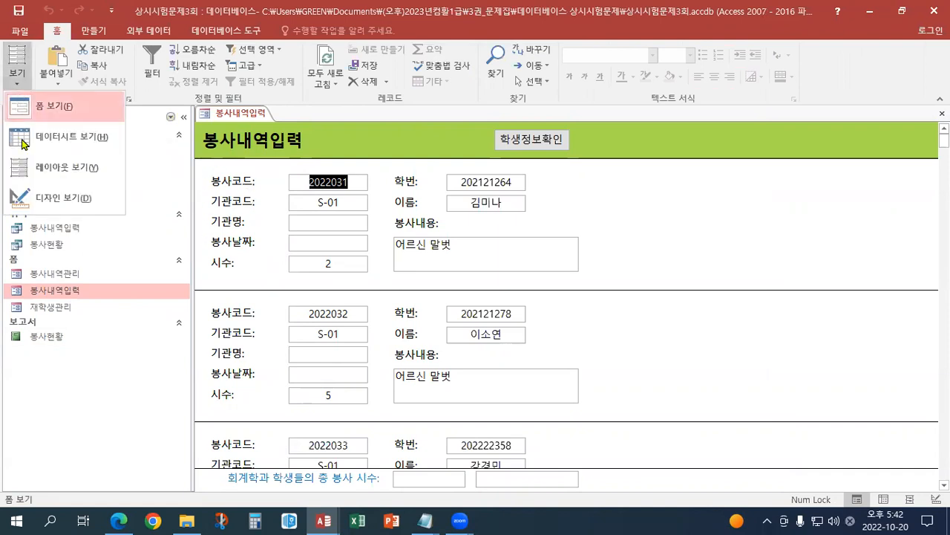
left_click(63, 198)
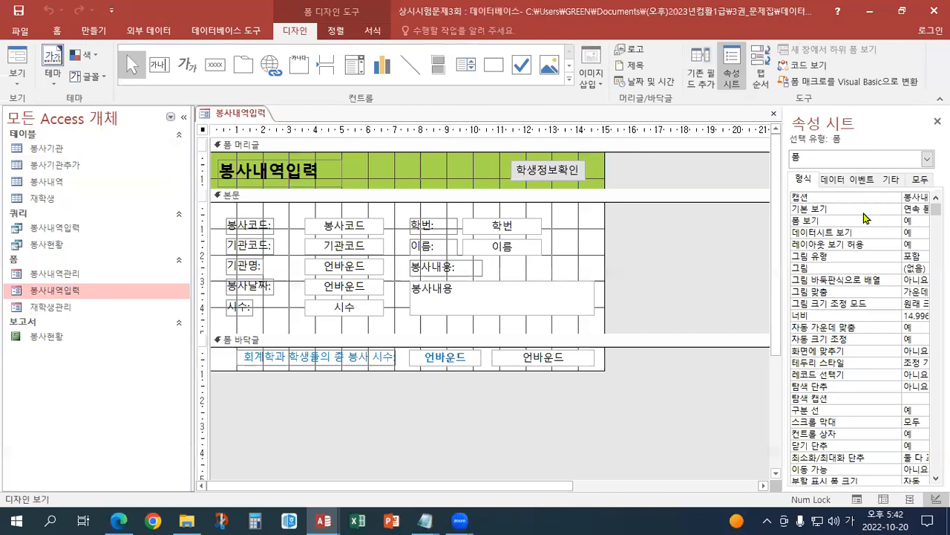
- Widen the property sheet and set the form's default view (기본 보기) to 단일 폼
left_click_drag(785, 202, 719, 205)
left_click(882, 209)
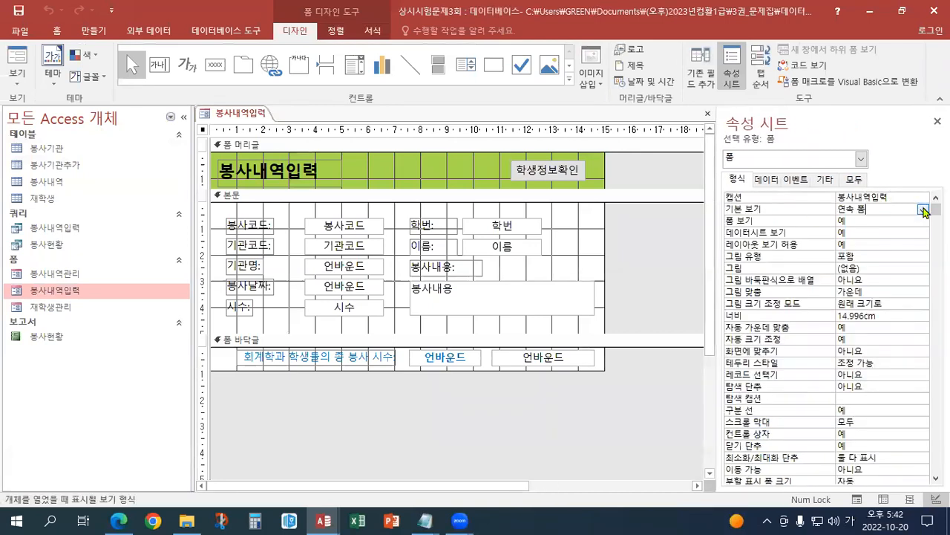
left_click(922, 211)
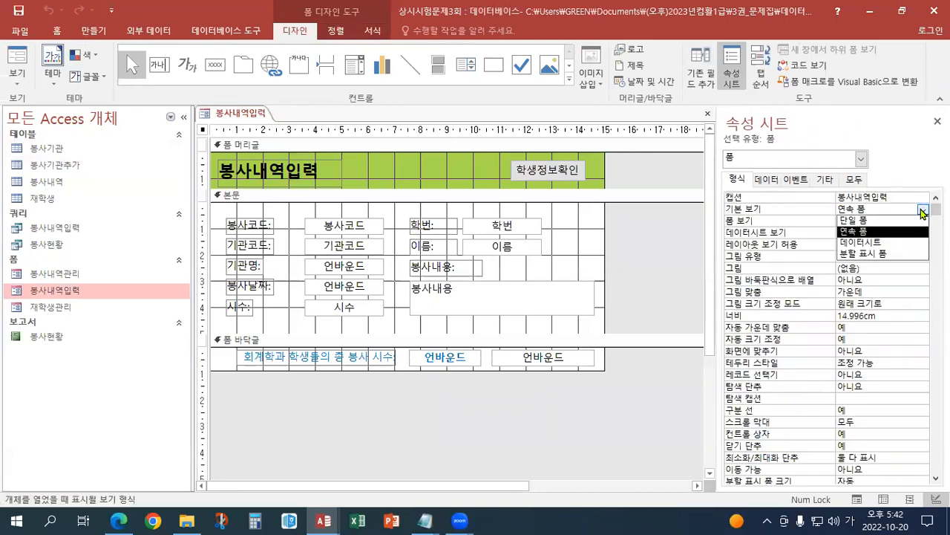
left_click(864, 221)
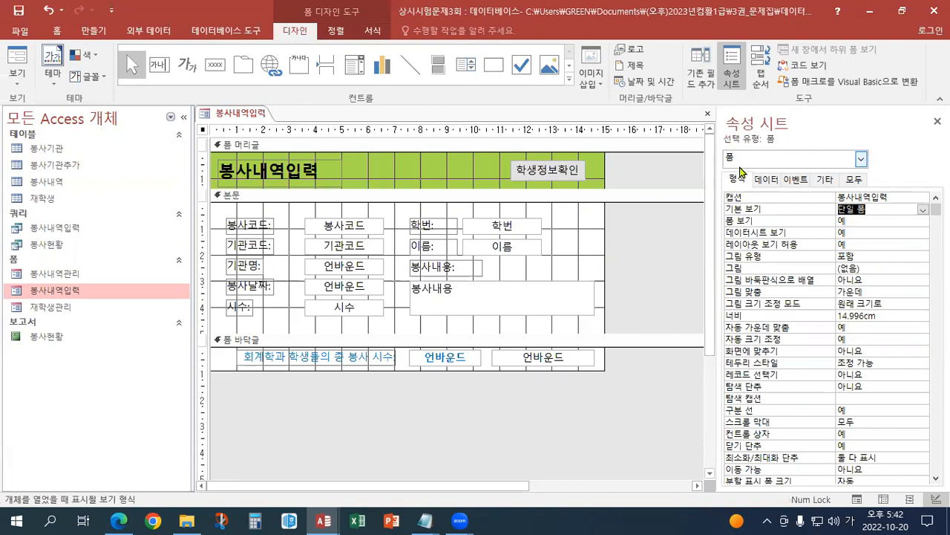
- Set the form's record selectors (레코드 선택기) and navigation buttons (탐색 단추) to 예
scroll(765, 397, "down", 2)
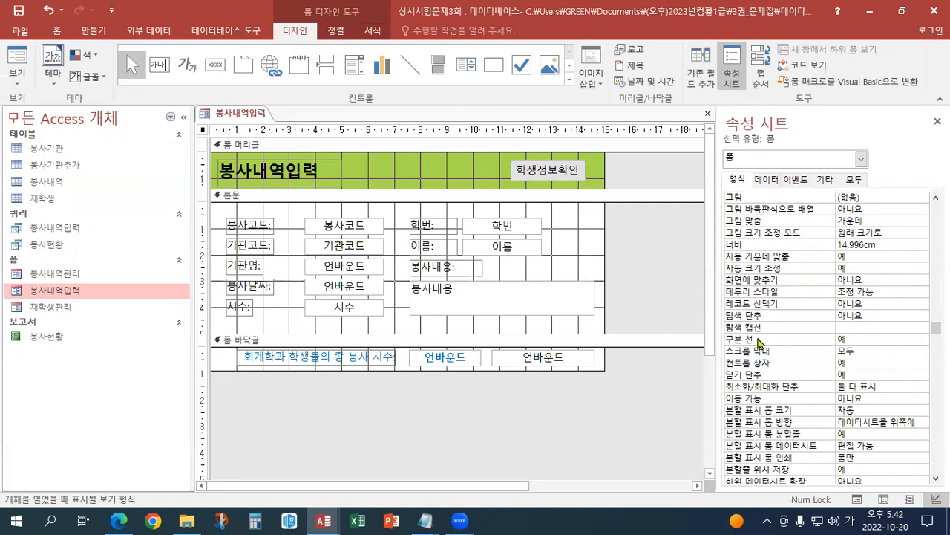
double_click(867, 307)
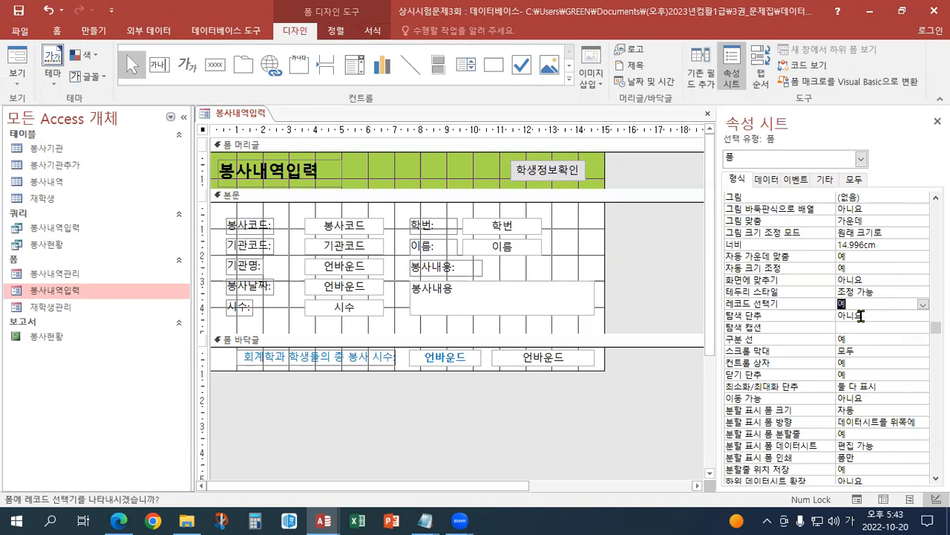
double_click(883, 316)
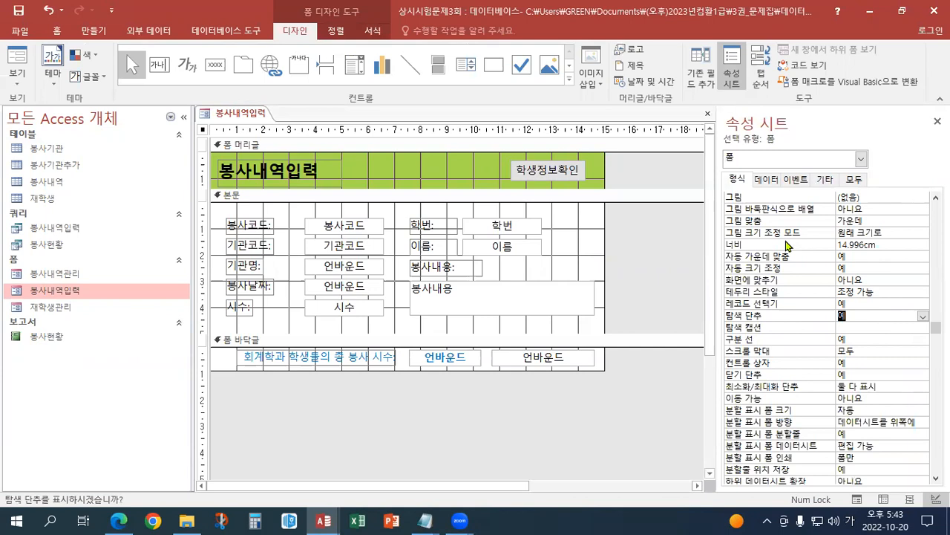
- Allow additions and deletions in the form by setting 추가 가능 and 삭제 가능 to 예
left_click(774, 184)
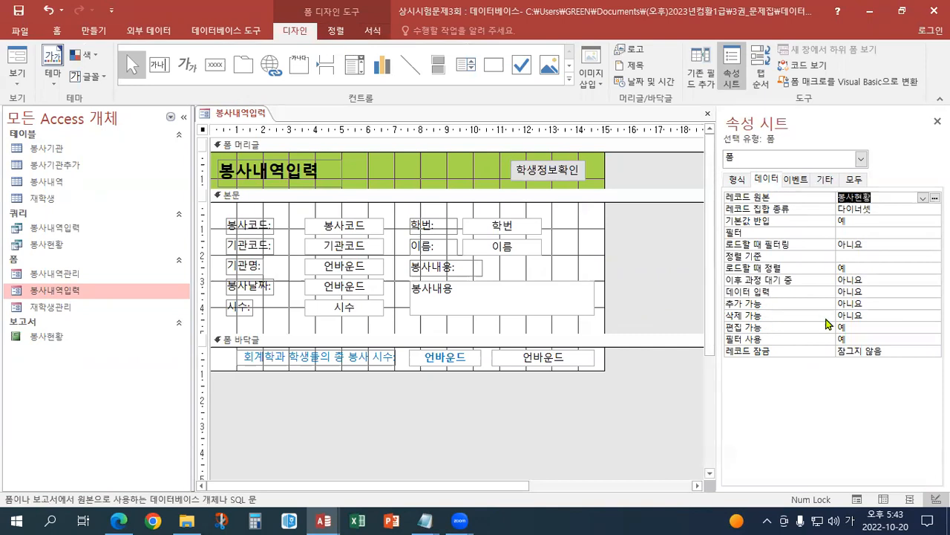
double_click(869, 303)
double_click(871, 314)
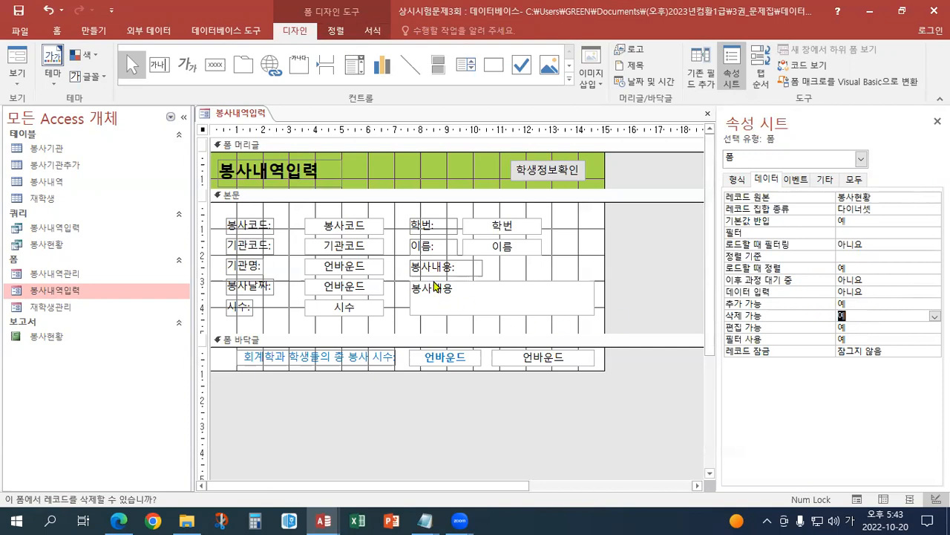
- Bind the unbound txt기관명 text box in the detail section to the 기관명 field
left_click(346, 229)
left_click(346, 245)
left_click(348, 265)
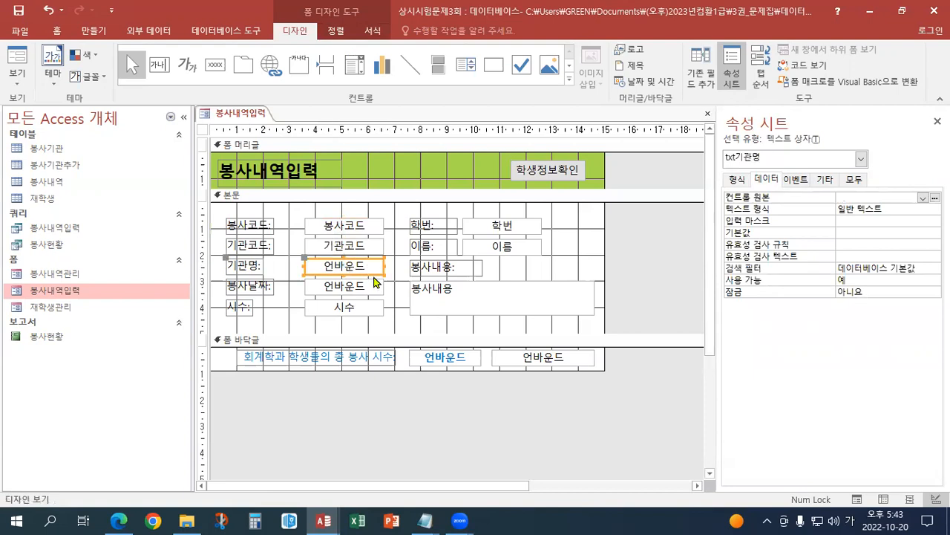
left_click(359, 286)
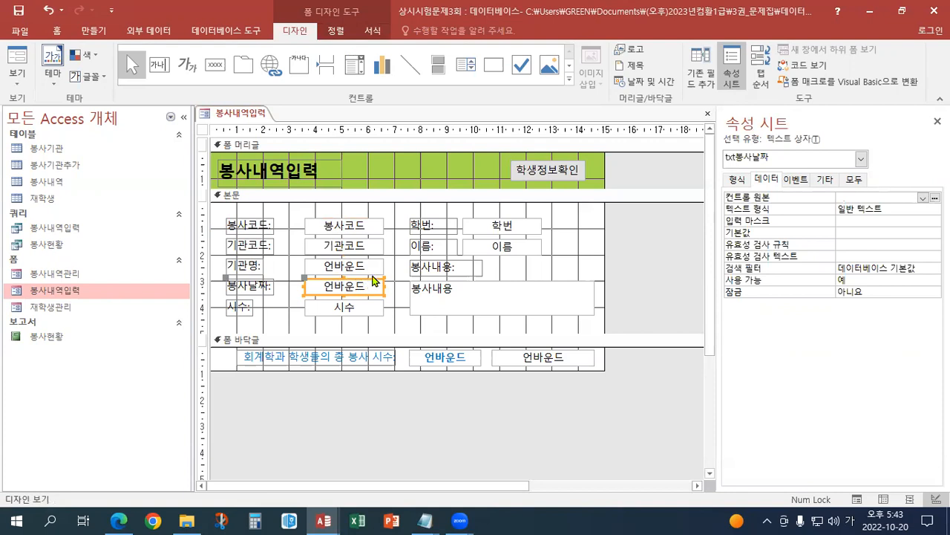
left_click(371, 266)
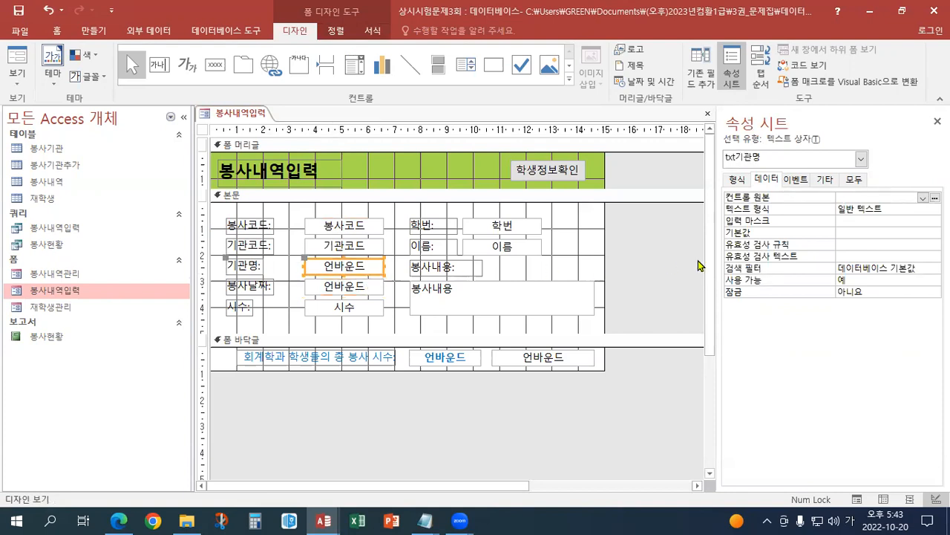
left_click(923, 197)
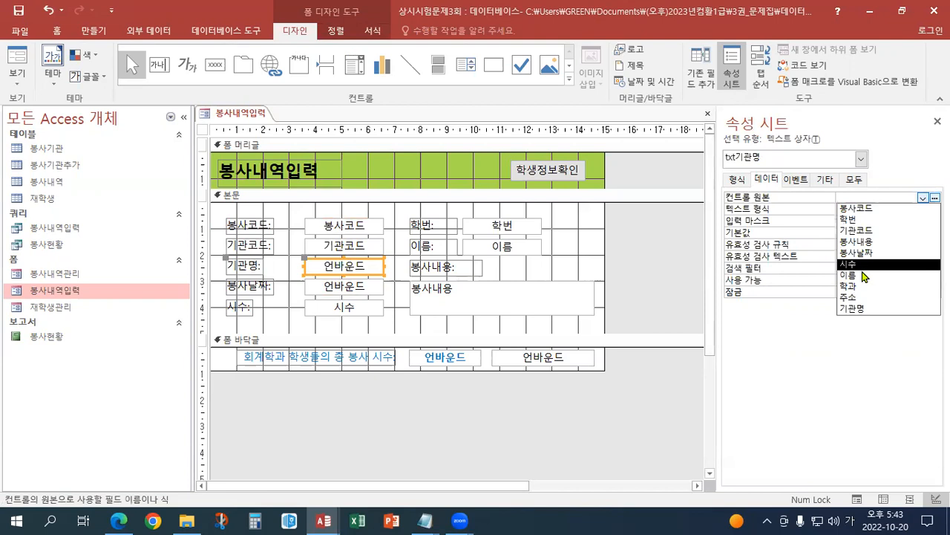
left_click(852, 308)
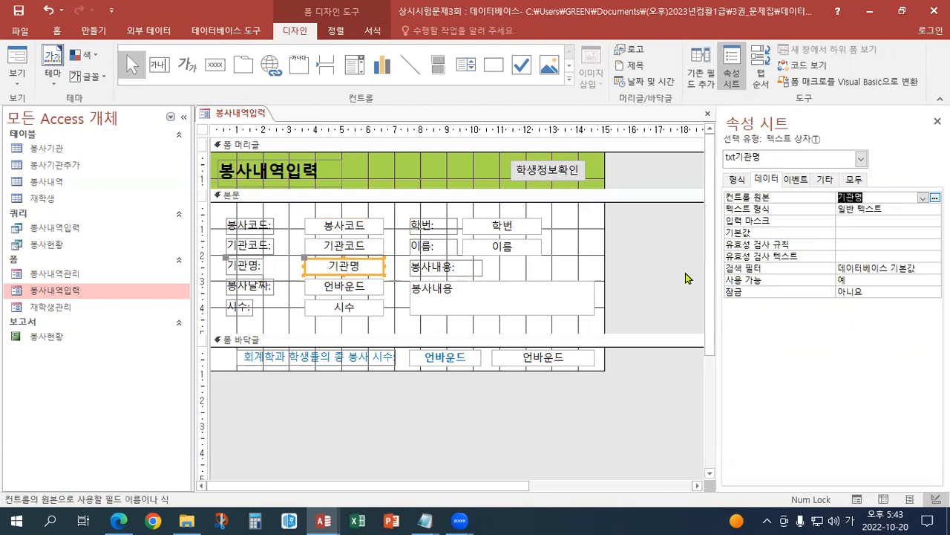
- Bind the unbound txt봉사날짜 text box in the detail section to the 봉사날짜 field
left_click(365, 294)
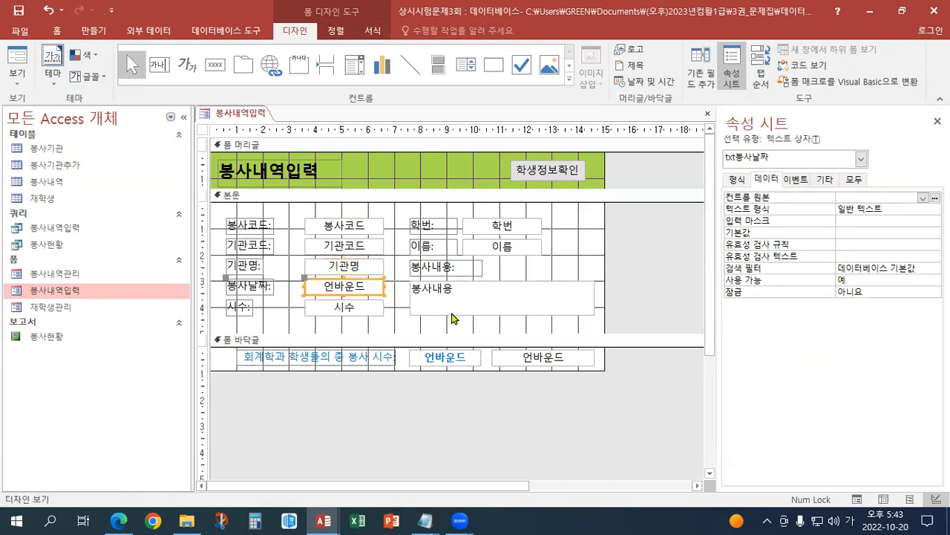
type("봉사날")
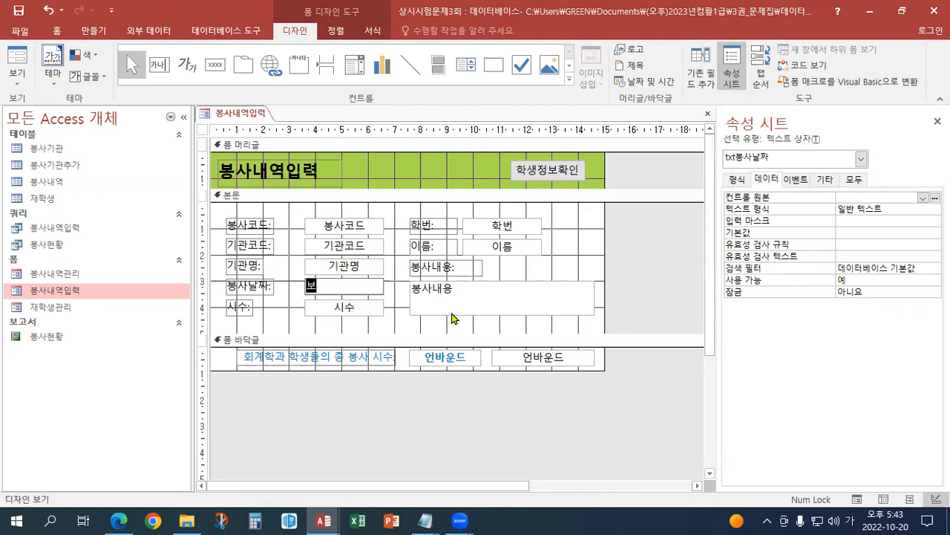
type("짜")
key("Return")
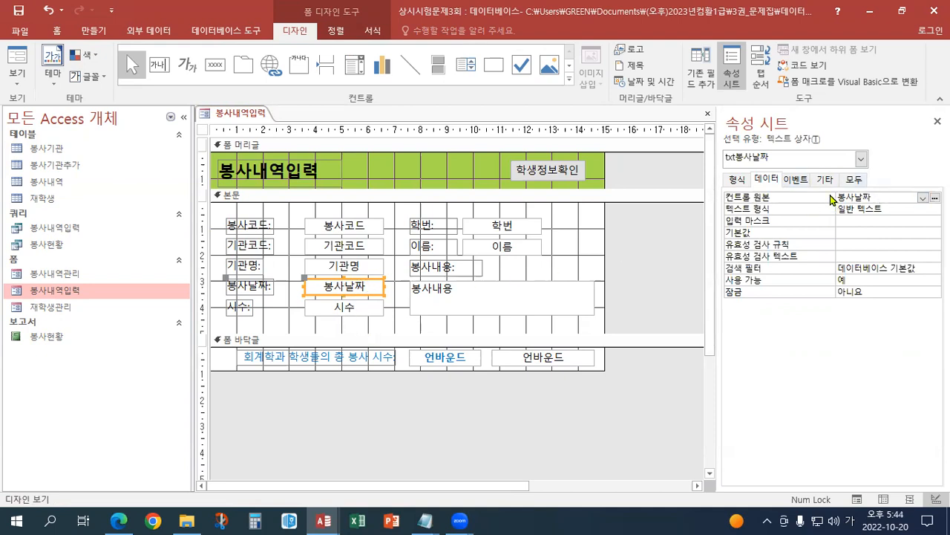
left_click(921, 197)
left_click(922, 197)
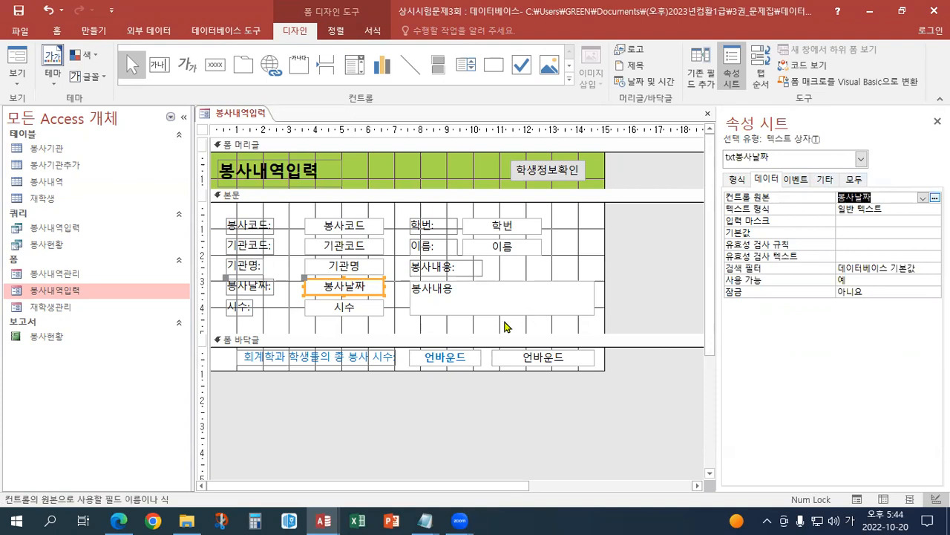
- Set the control source of the form footer's txt총시수 text box to =sum([시수])
left_click(468, 355)
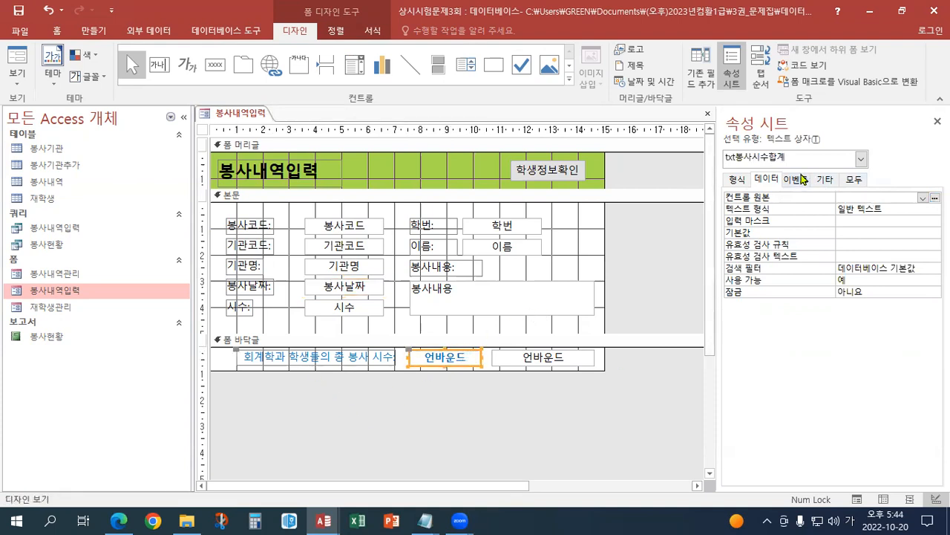
left_click(548, 361)
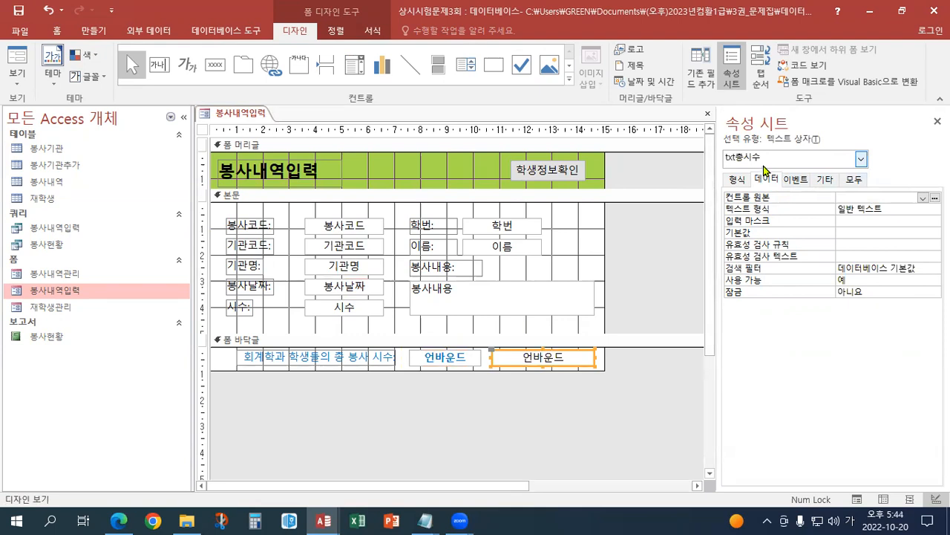
left_click(869, 196)
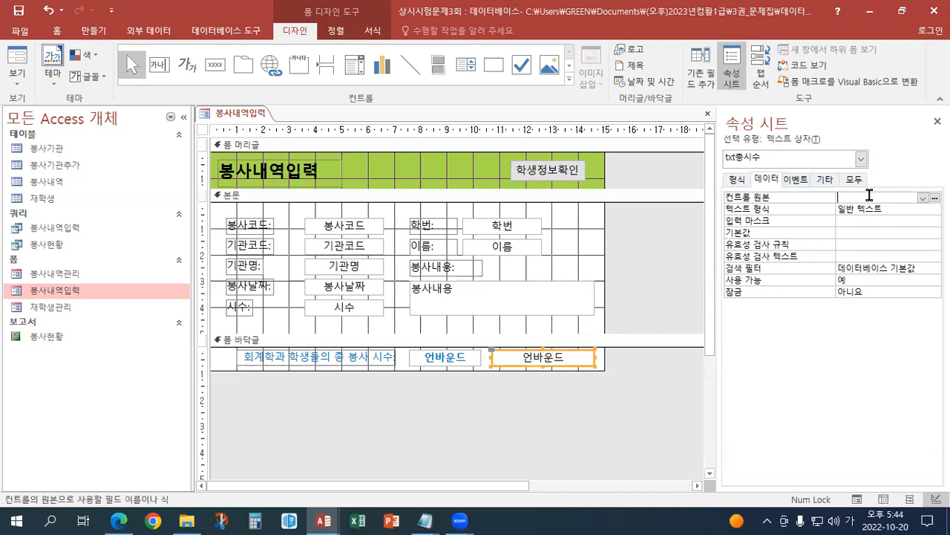
key("shift+F2")
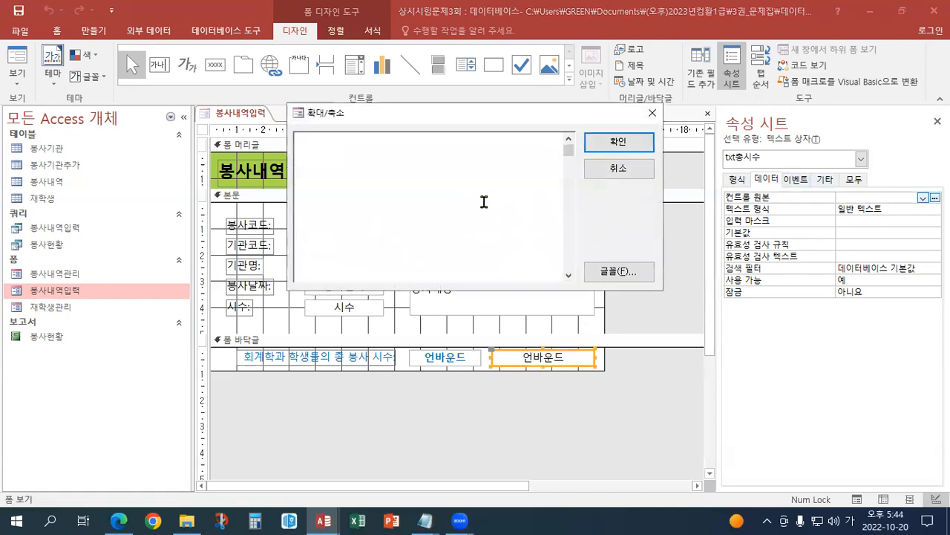
type("=")
type("ㄴ")
key("BackSpace")
key("Hangul")
type("sum(")
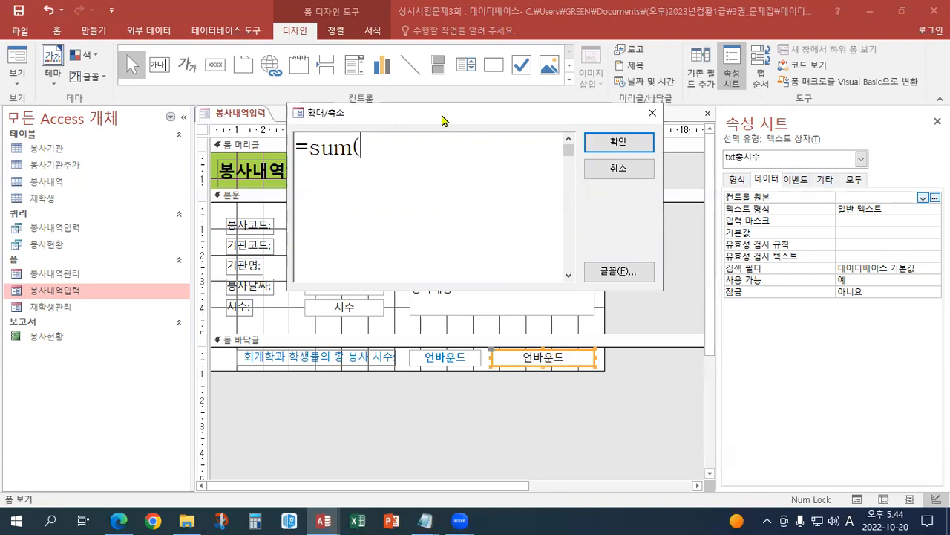
left_click_drag(441, 120, 429, 149)
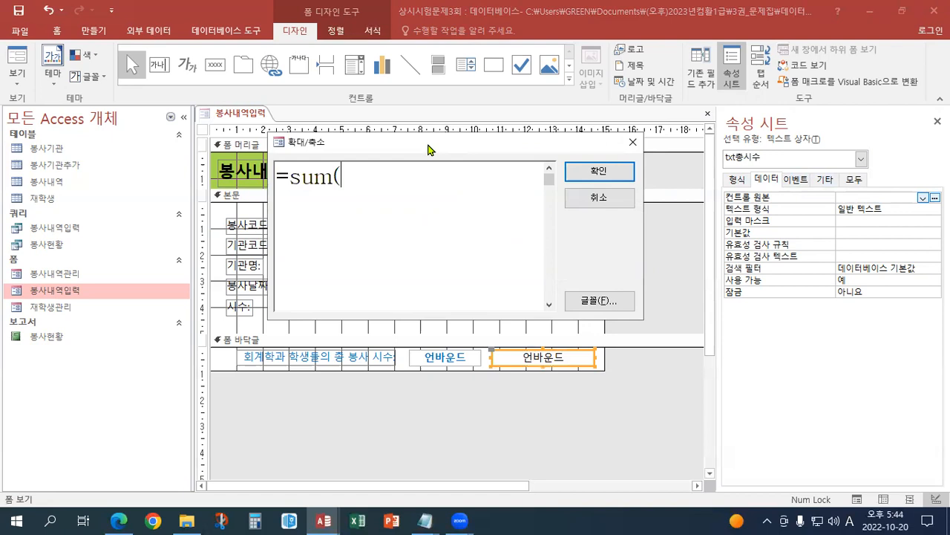
left_click_drag(406, 138, 586, 119)
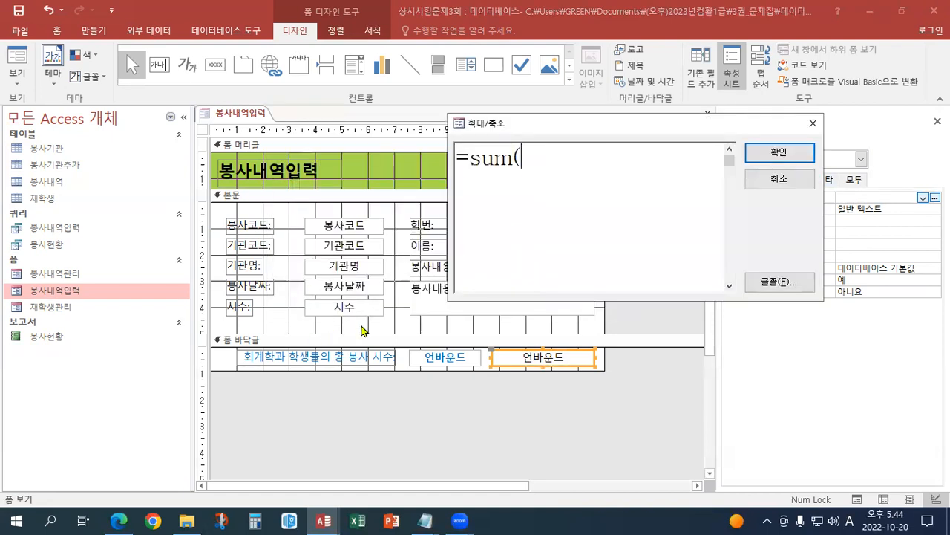
type("[tltn")
key("BackSpace")
key("BackSpace")
key("BackSpace")
key("BackSpace")
key("Hangul")
type("시수")
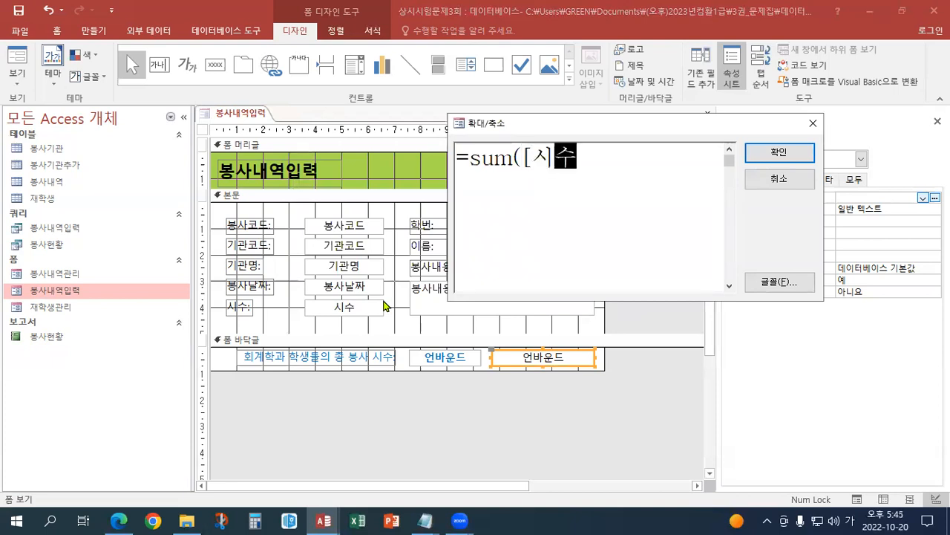
type("])")
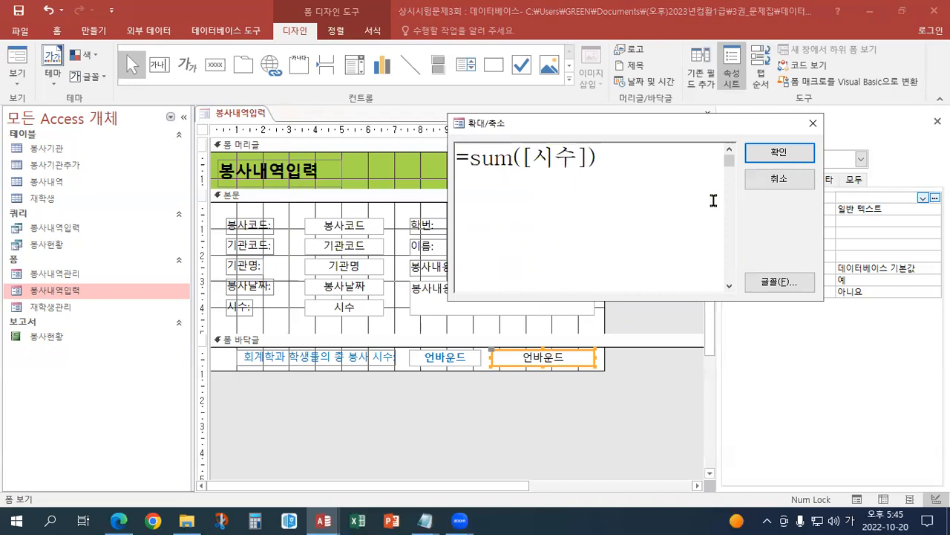
left_click(765, 158)
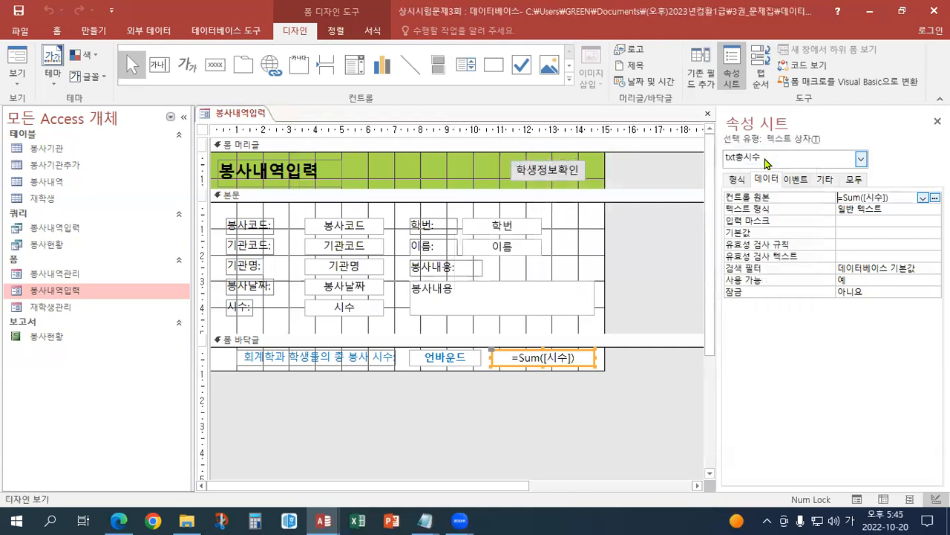
- Reopen the txt총시수 control source in the zoom editor and insert 총 시수: and an & operator before Sum([시수])
left_click(873, 197)
key("shift+F2")
left_click(322, 157)
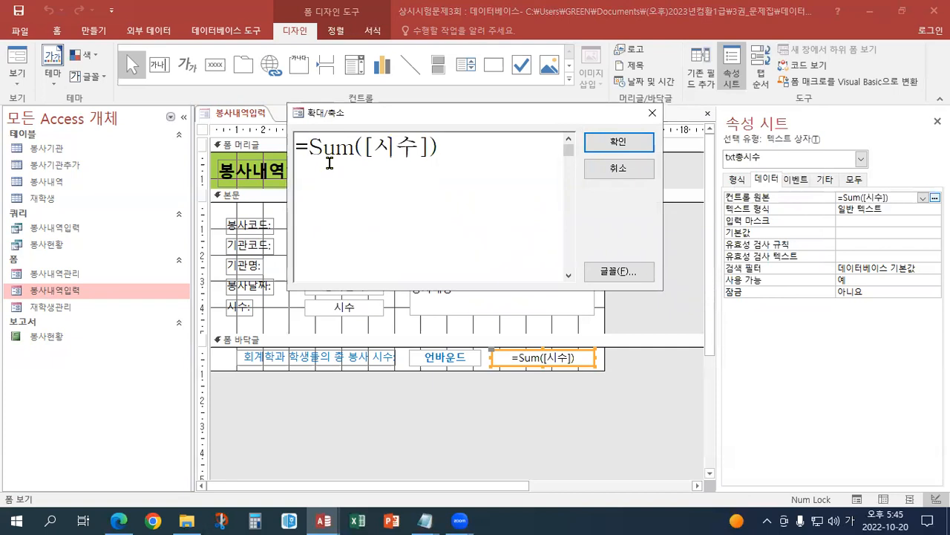
type("총 시수")
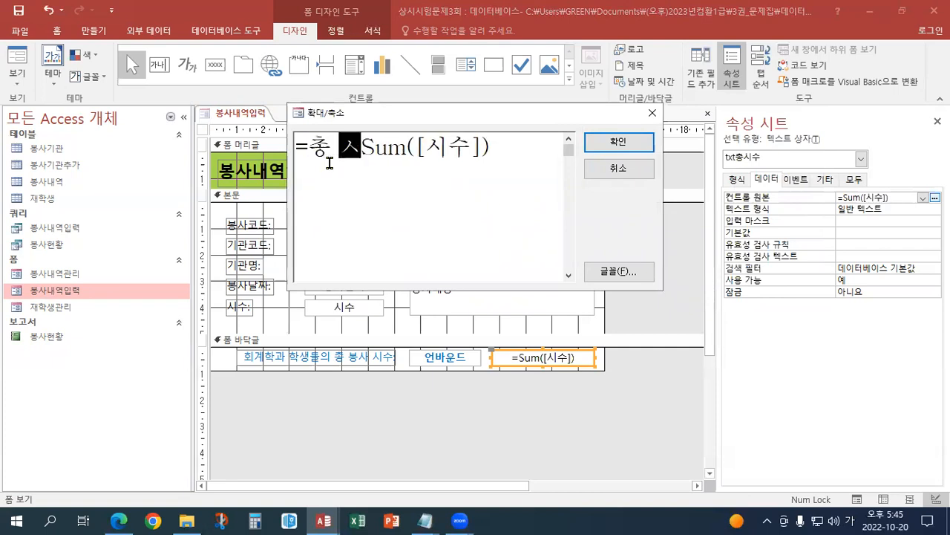
type(":")
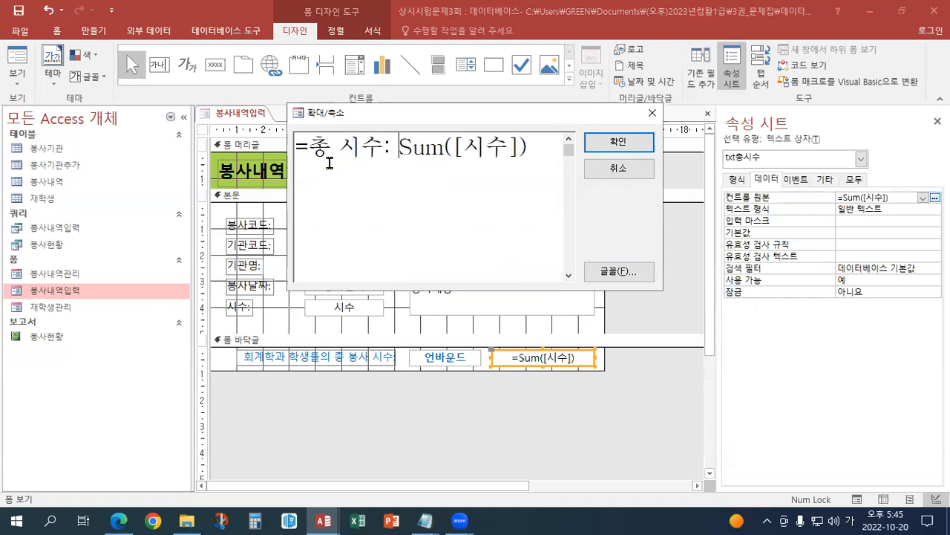
left_click_drag(309, 148, 399, 148)
type("&")
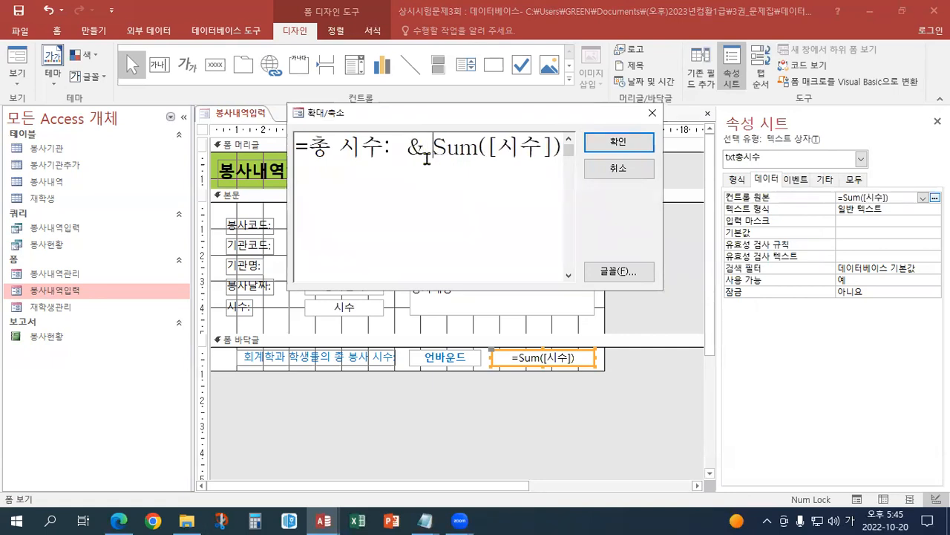
- Enclose the 총 시수: text in double quotes and accept ="총 시수: " & Sum([시수]) as the txt총시수 control source
left_click(310, 145)
type("\"")
key("Right")
key("Right")
key("Right")
key("Right")
key("Right")
key("Right")
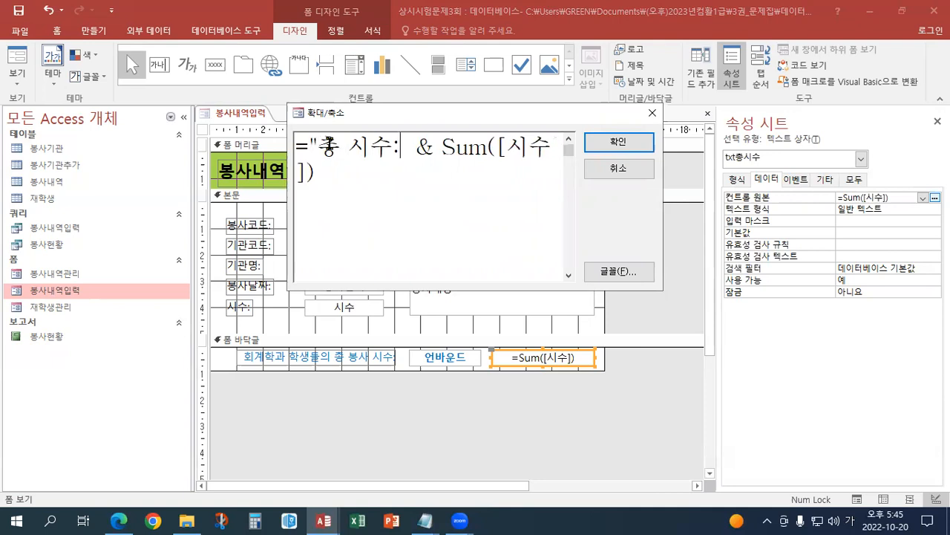
type("\"")
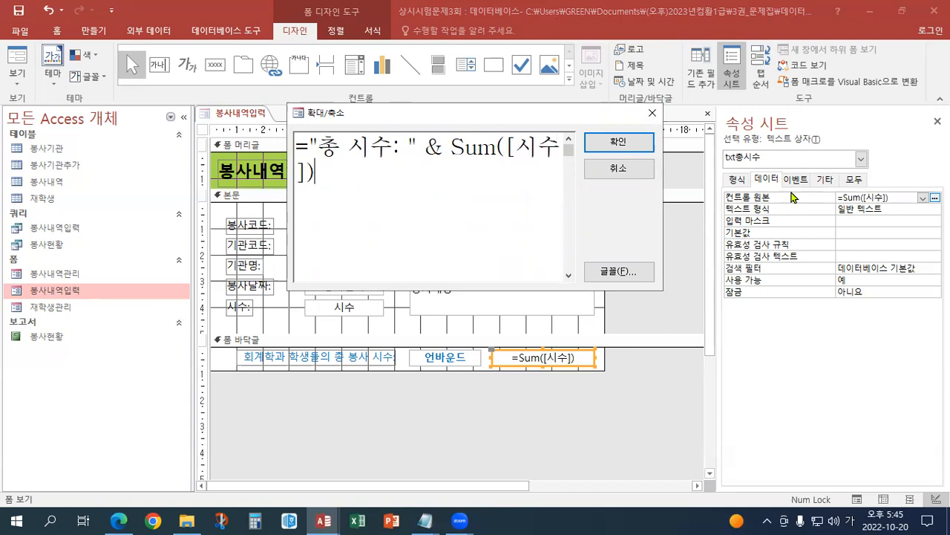
key("Return")
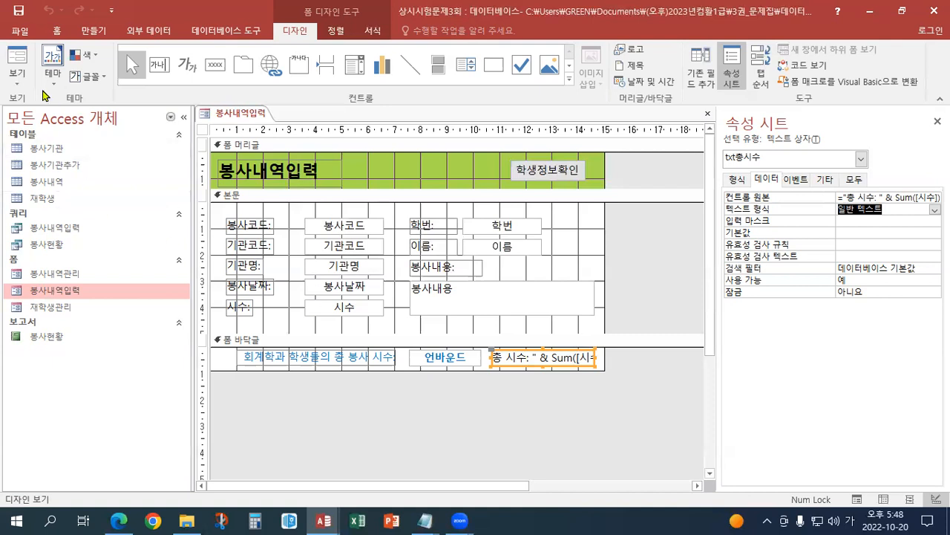
- Preview the 봉사내역입력 form in form view to check the footer's total hours, and return to design view
left_click(16, 74)
left_click(28, 105)
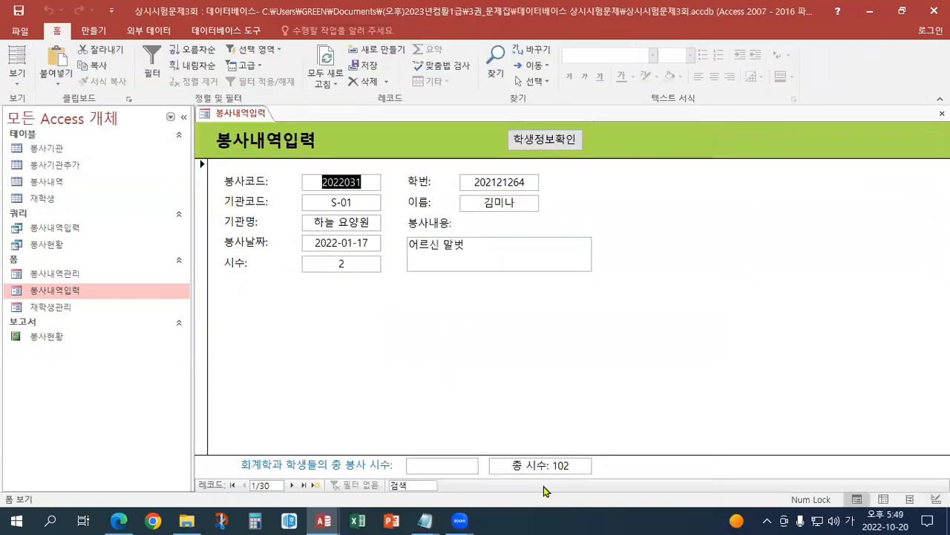
left_click(16, 82)
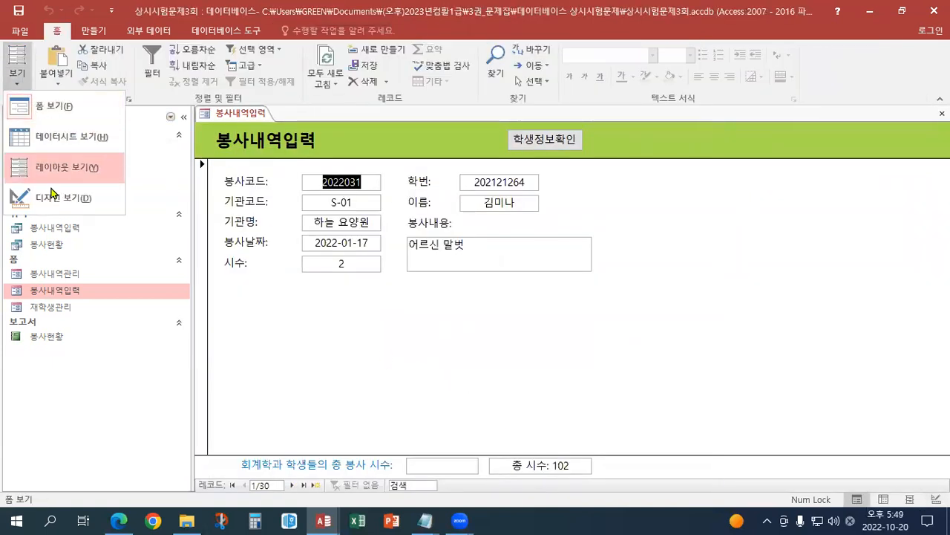
left_click(58, 198)
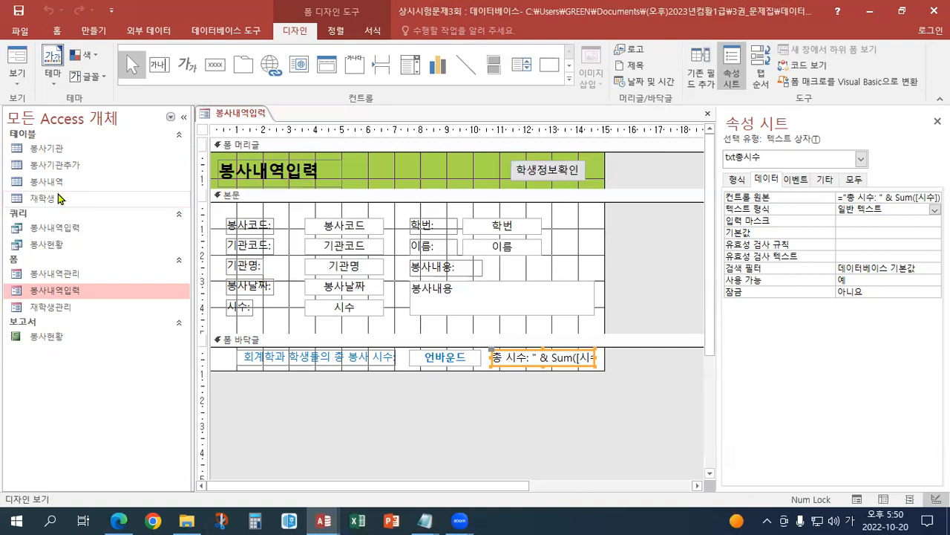
left_click(538, 175)
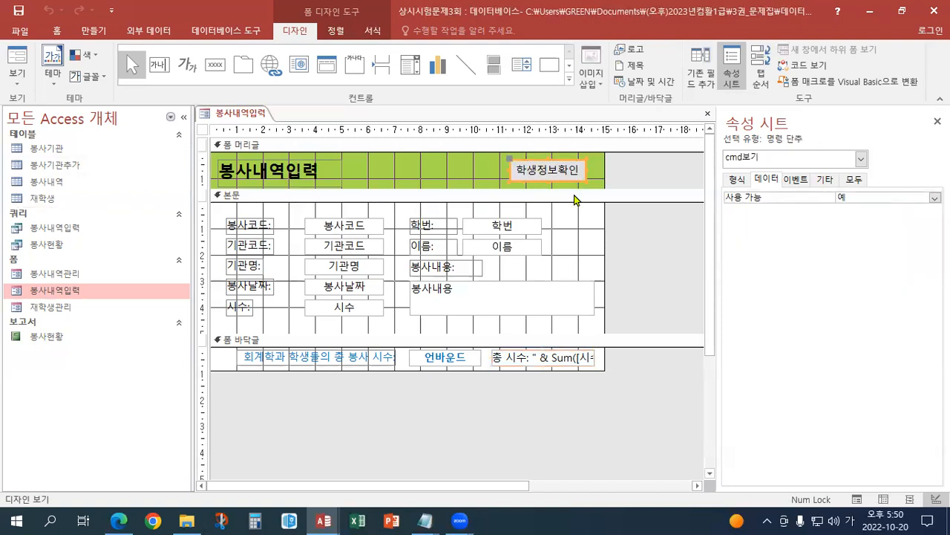
left_click(796, 181)
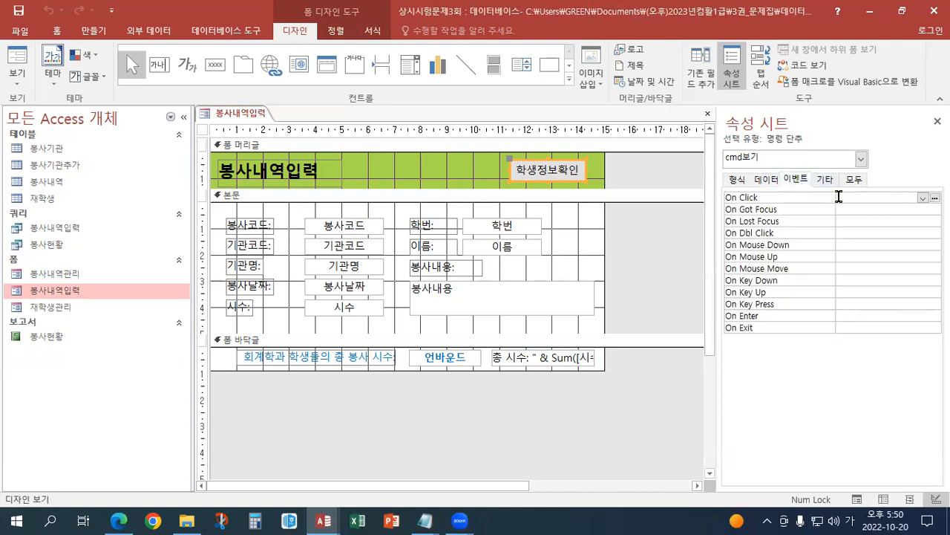
left_click(844, 197)
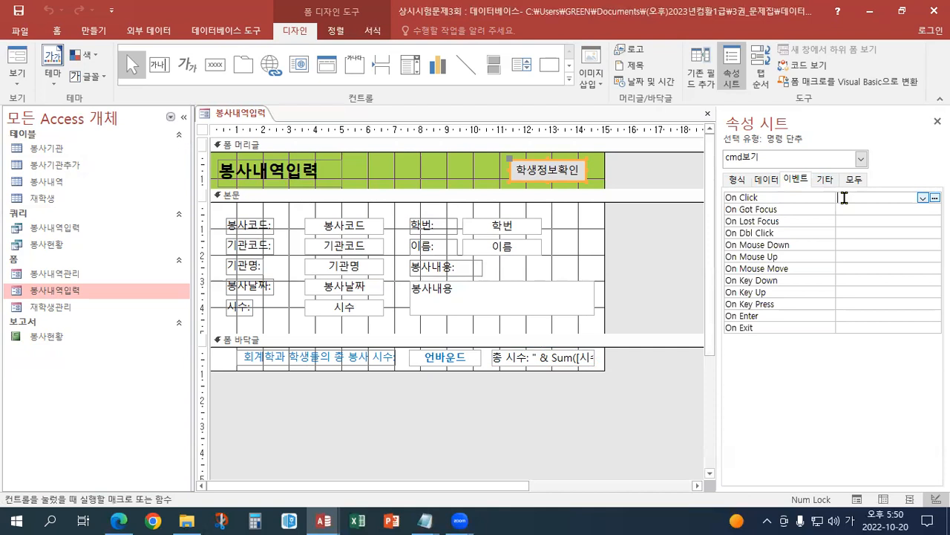
left_click(935, 197)
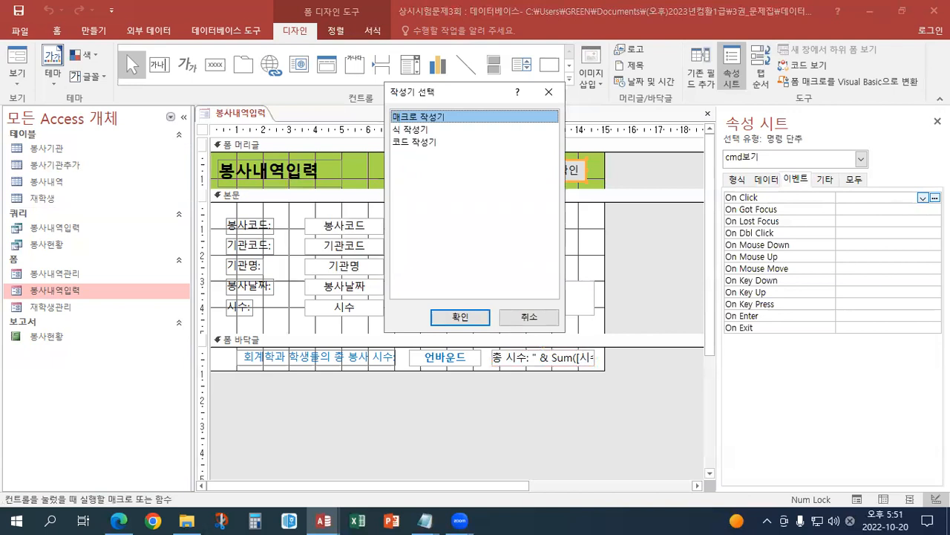
left_click(528, 318)
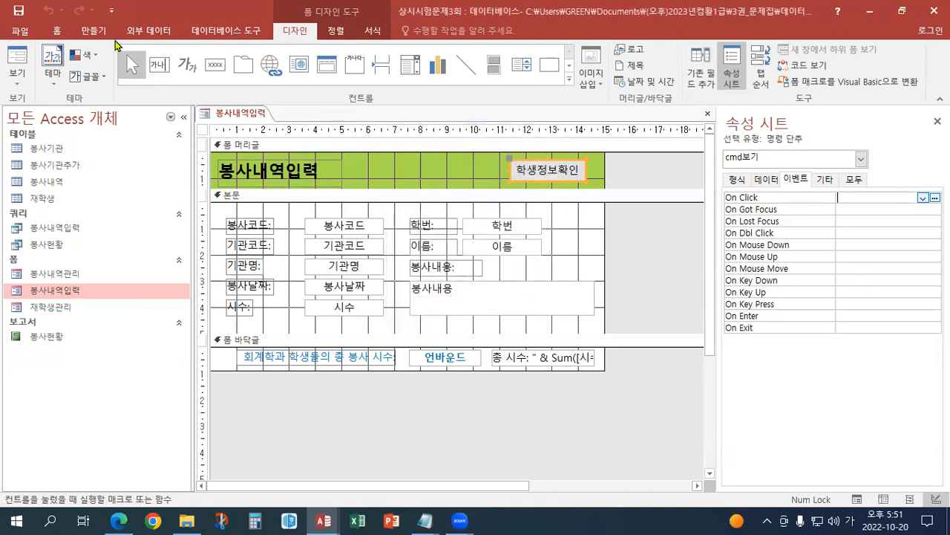
- Create a new standalone macro and add an OpenForm action to it
left_click(94, 30)
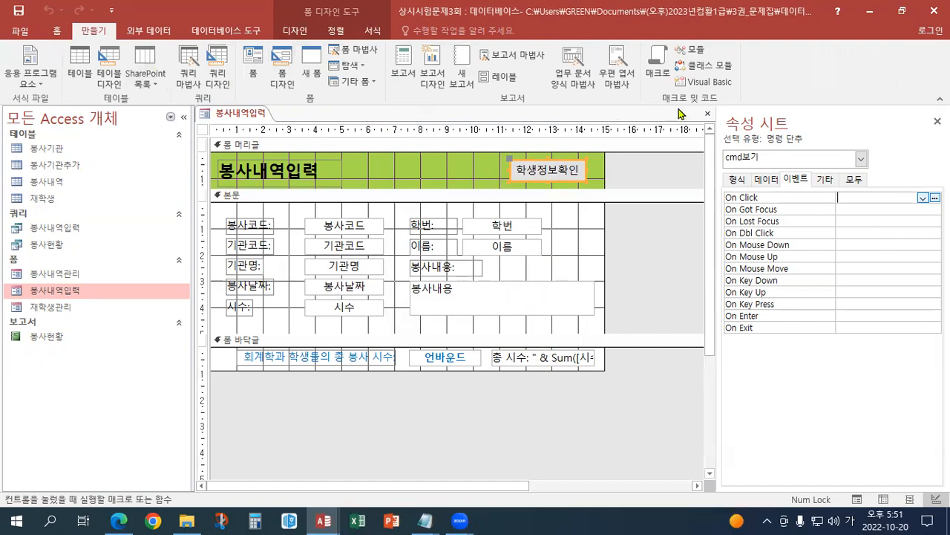
left_click(658, 74)
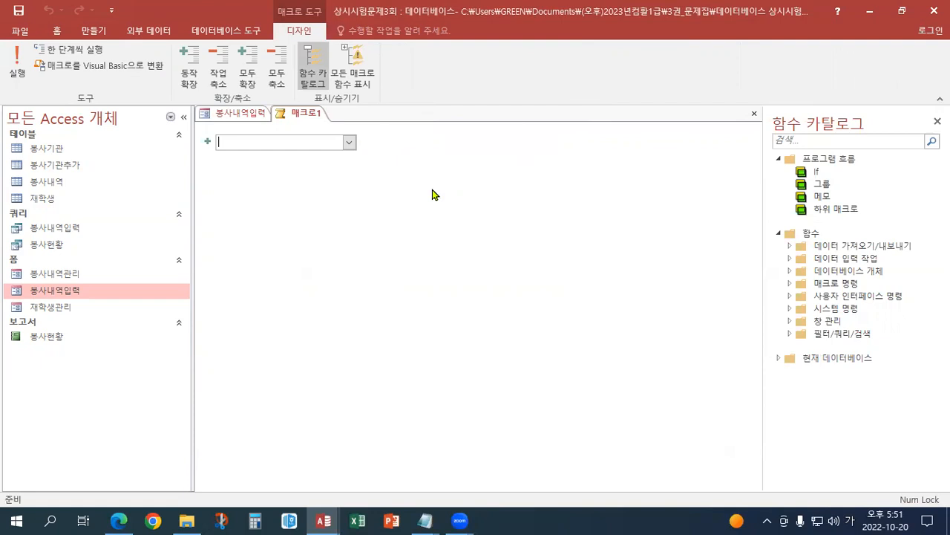
left_click(348, 143)
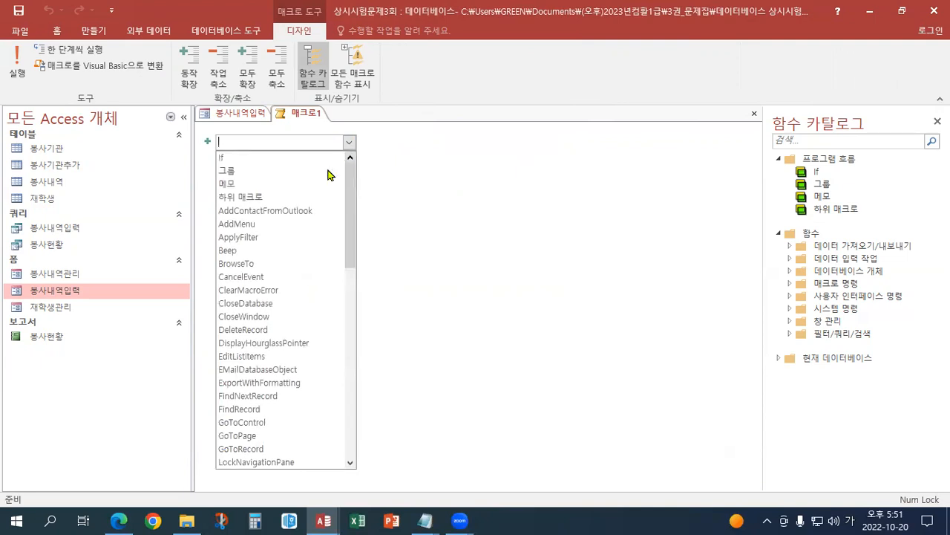
scroll(264, 304, "down", 1)
scroll(263, 304, "down", 7)
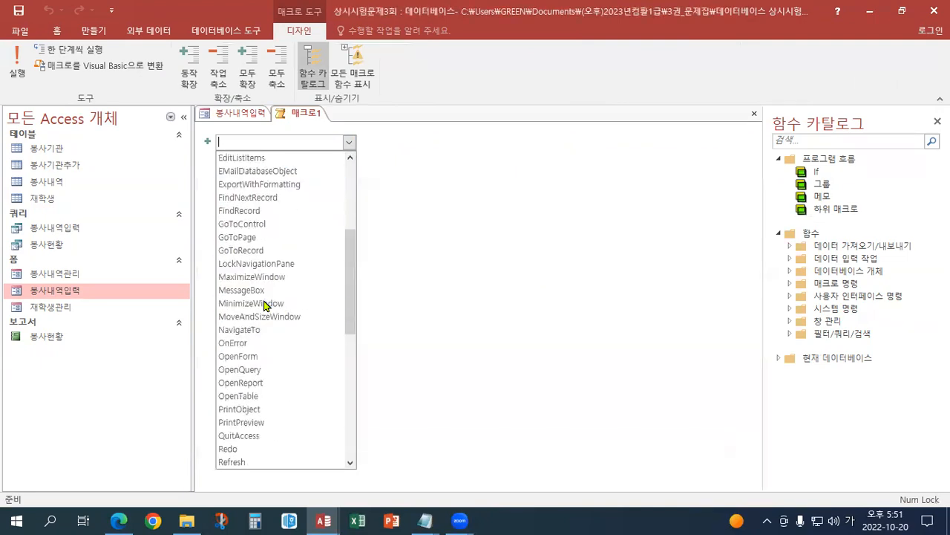
left_click(249, 238)
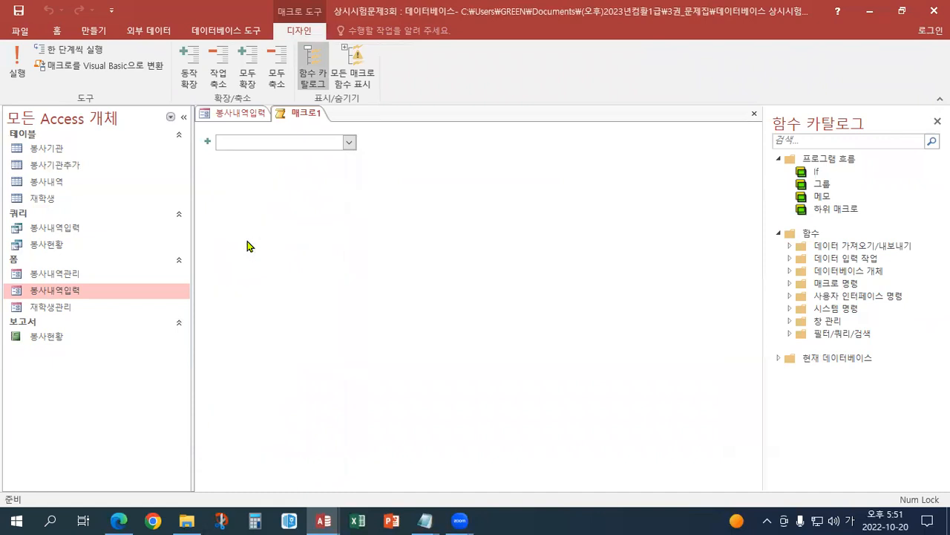
- Set the OpenForm action's form name to 재학생관리 and keep its view type as 폼
left_click(745, 155)
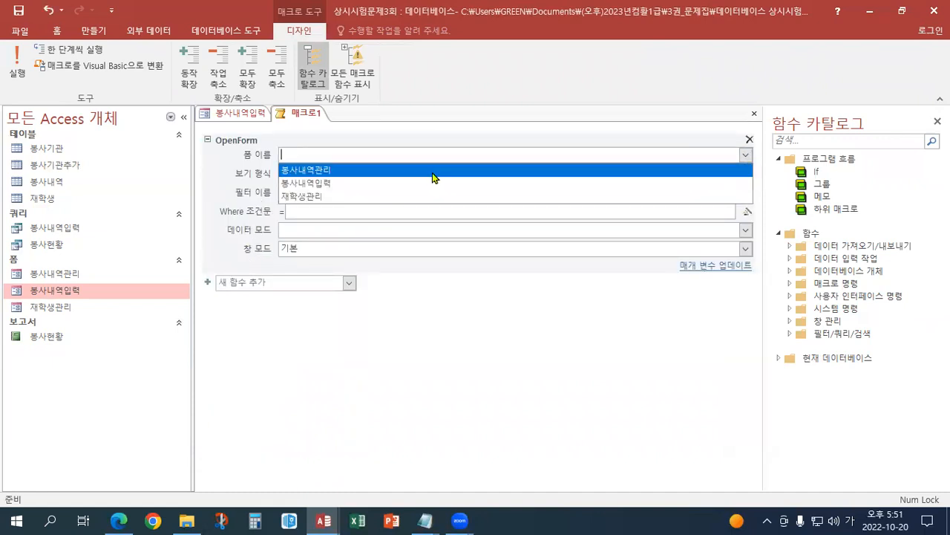
left_click(338, 196)
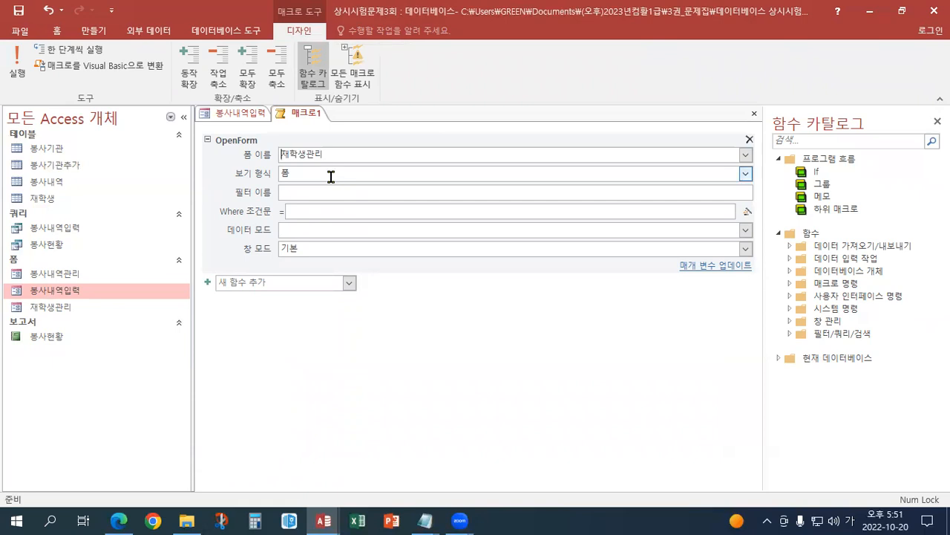
left_click(745, 174)
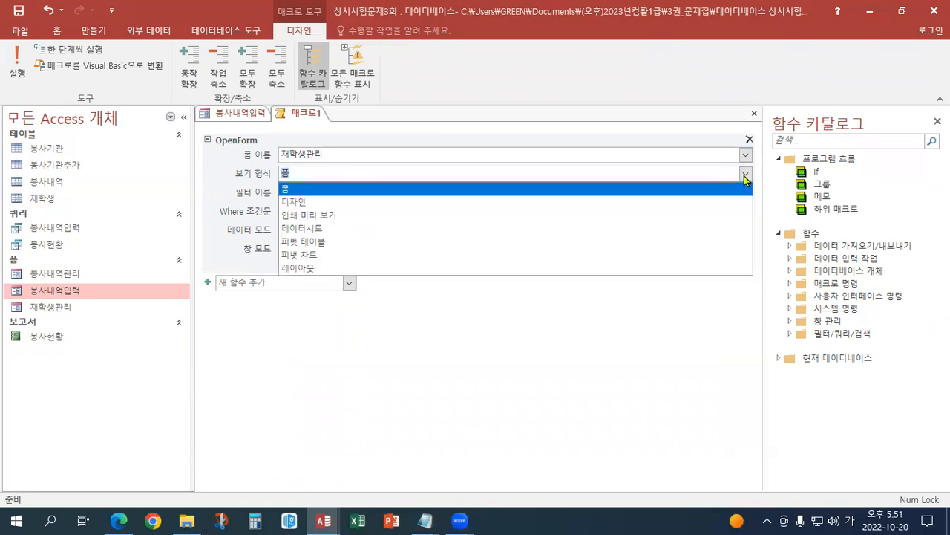
left_click(744, 176)
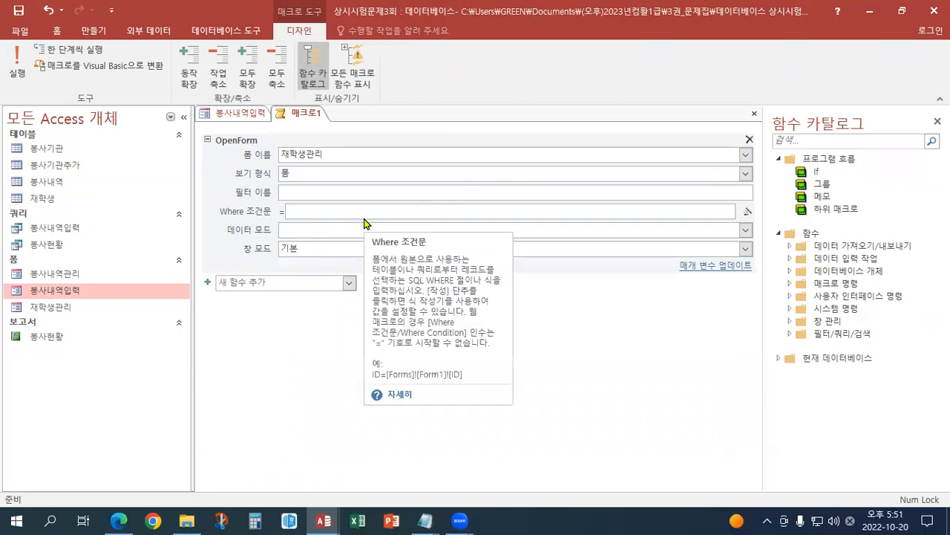
- Start the OpenForm action's Where condition in the expression builder with [학번]=
left_click(323, 209)
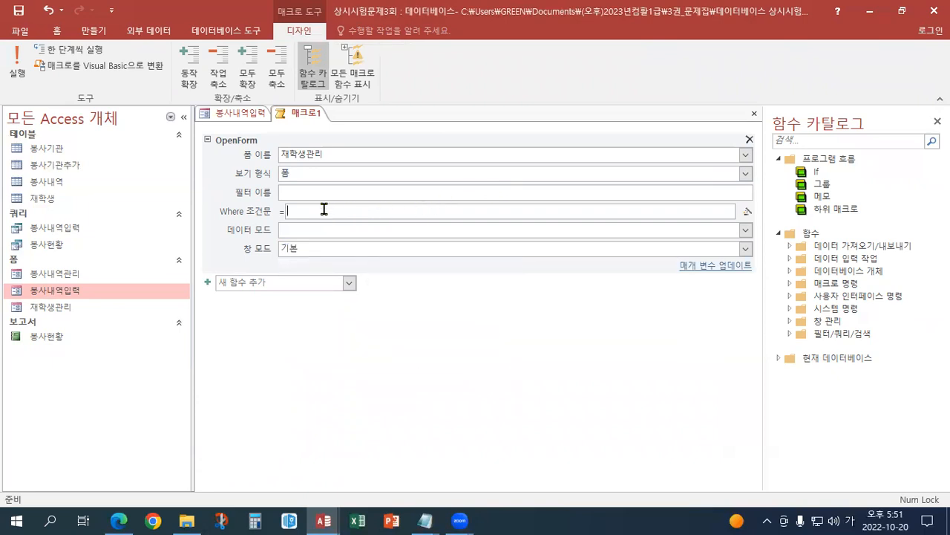
left_click(748, 212)
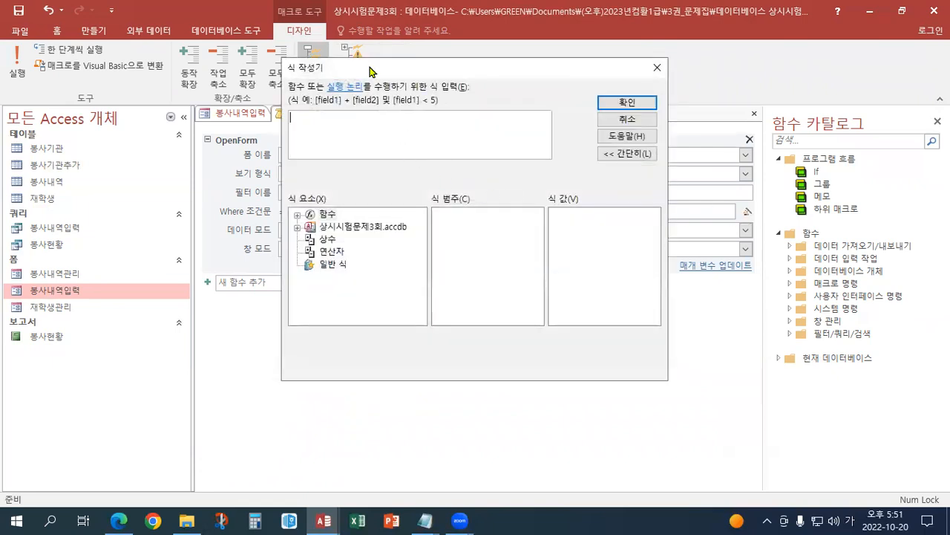
left_click_drag(371, 71, 371, 164)
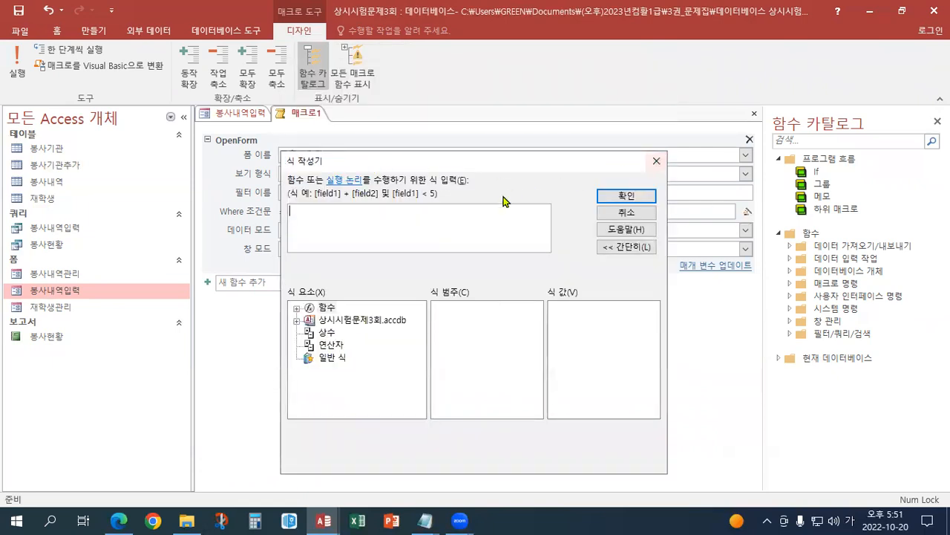
type("[")
type("하학번")
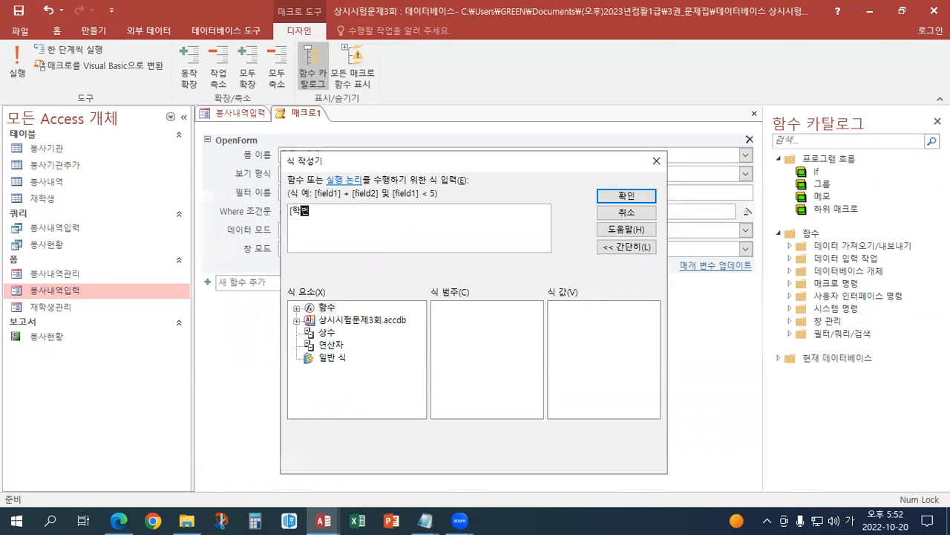
type("]=")
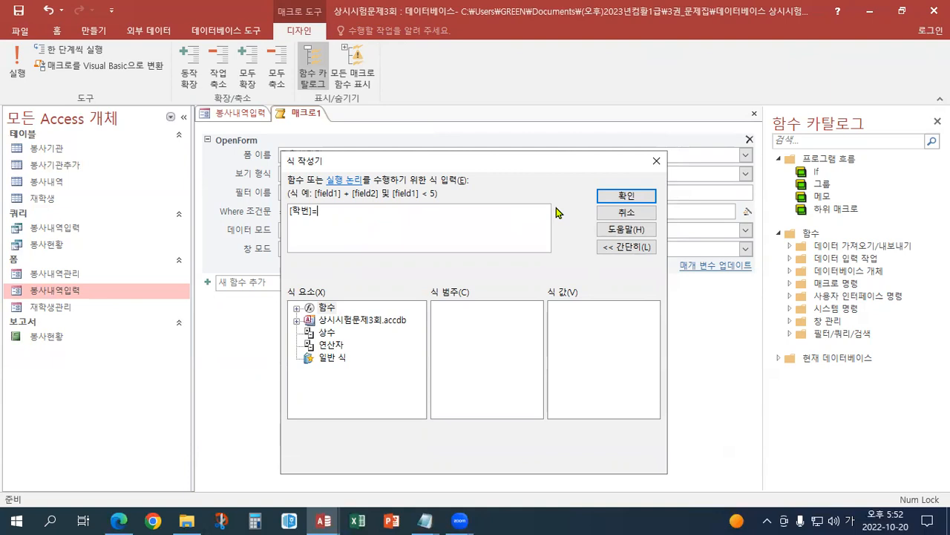
- Complete the Where condition with the txt학번 control of the loaded form 봉사내역입력 and accept the expression
key("super+plus")
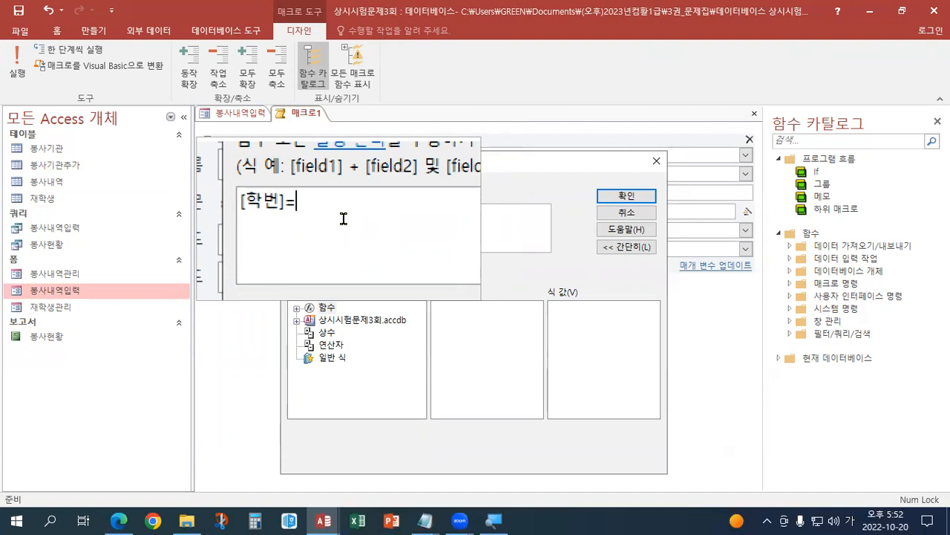
double_click(358, 324)
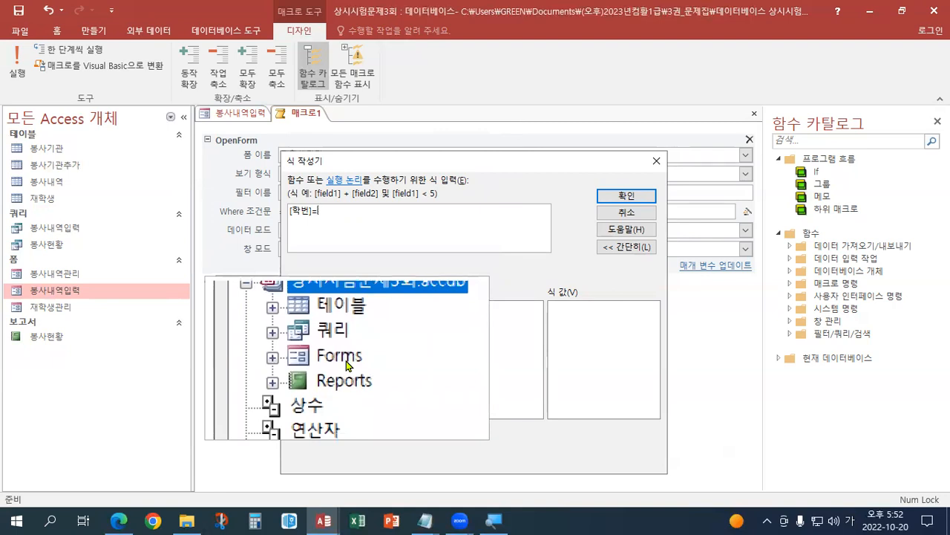
double_click(346, 363)
double_click(354, 376)
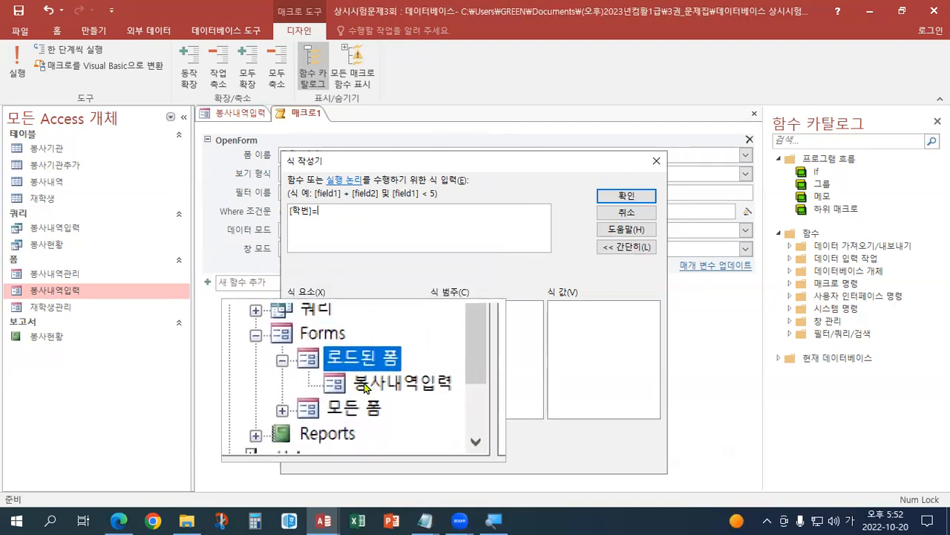
left_click(364, 384)
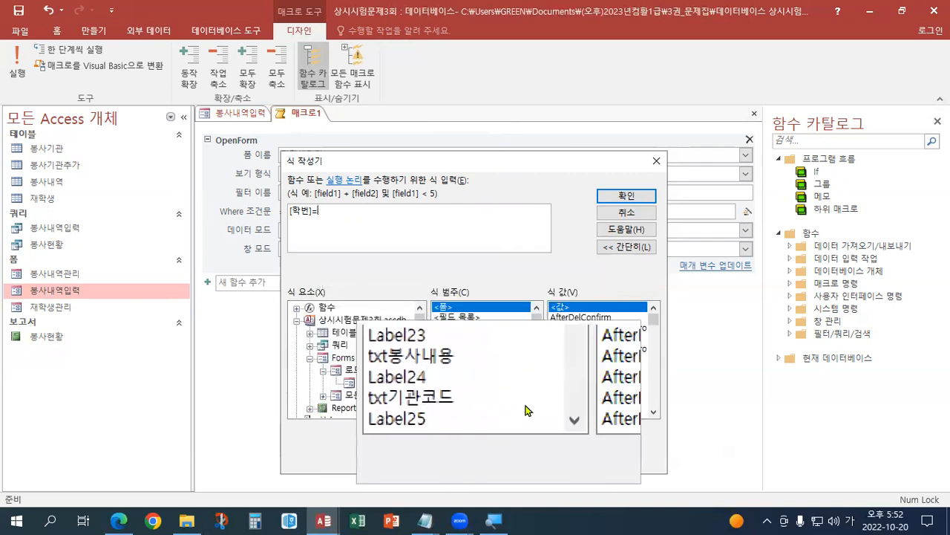
left_click(535, 413)
left_click(534, 413)
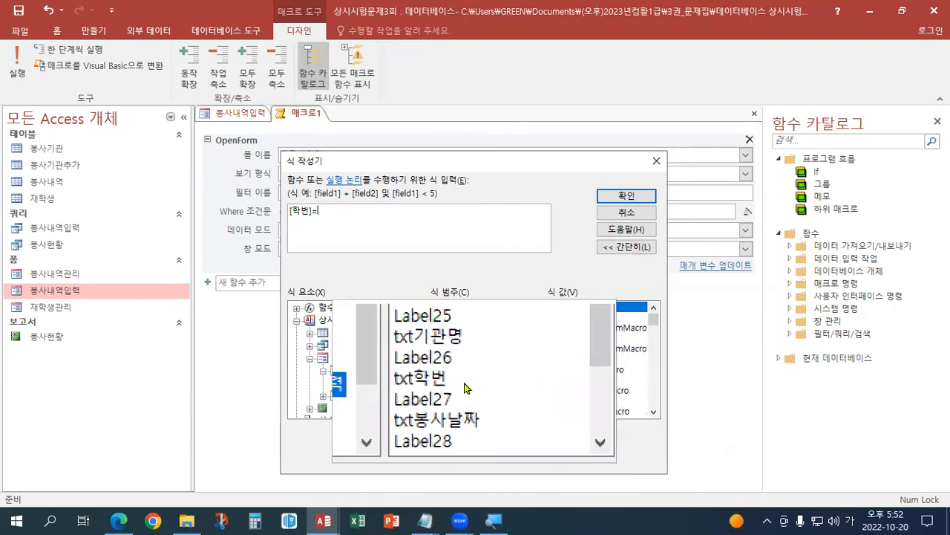
left_click(448, 384)
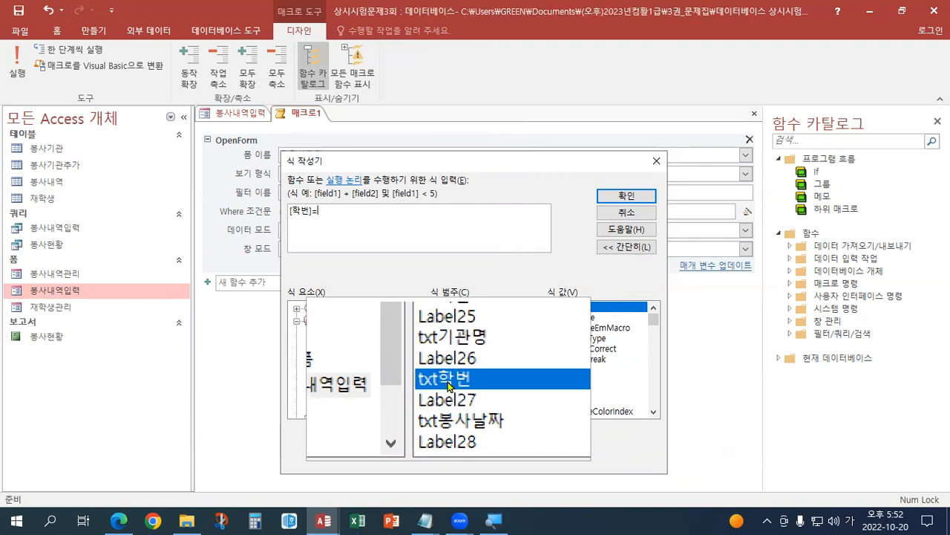
double_click(447, 383)
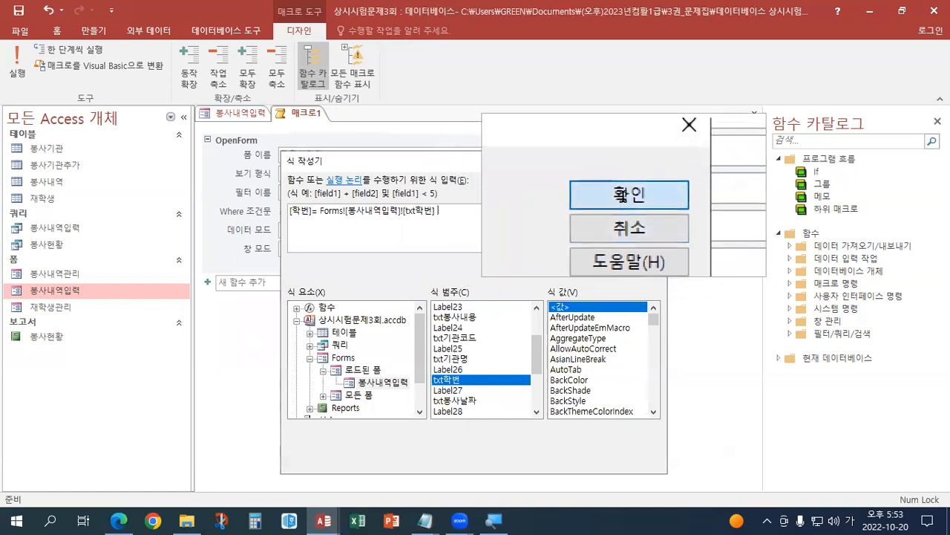
left_click(622, 195)
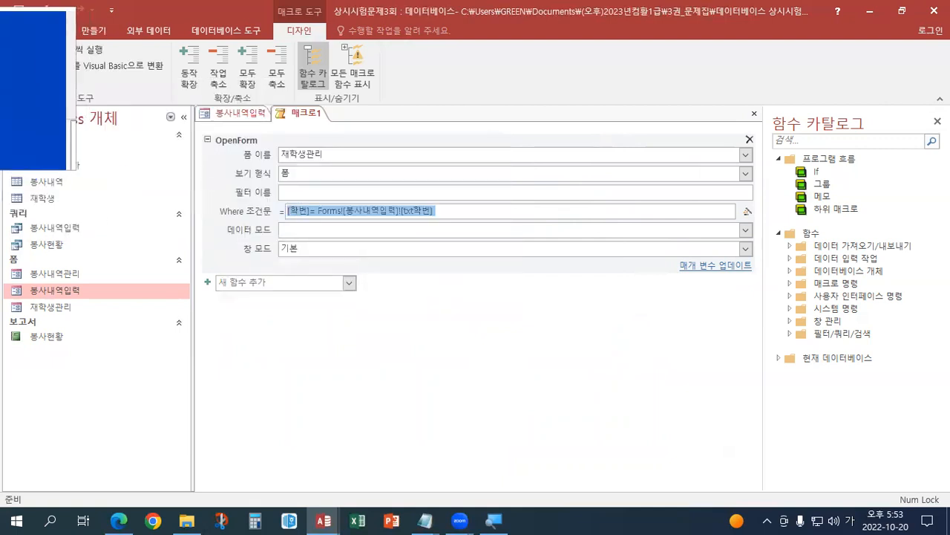
key("super+Escape")
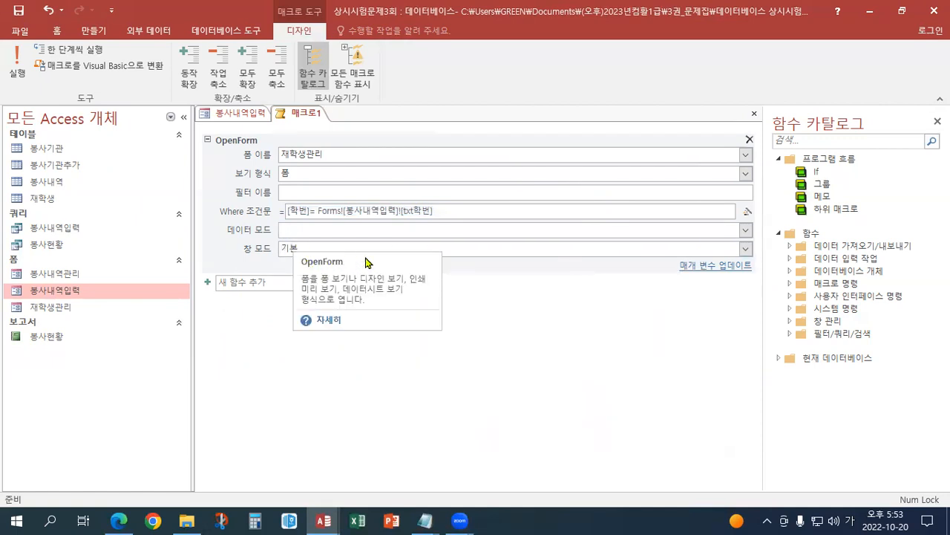
- Keep the OpenForm action's window mode as 기본, and save and close the macro as 재학생보기
left_click(746, 249)
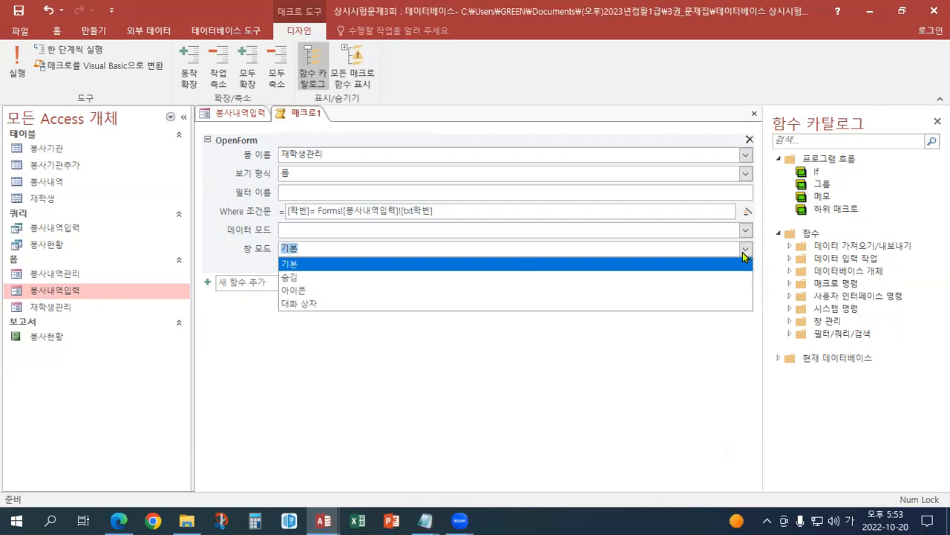
left_click(743, 253)
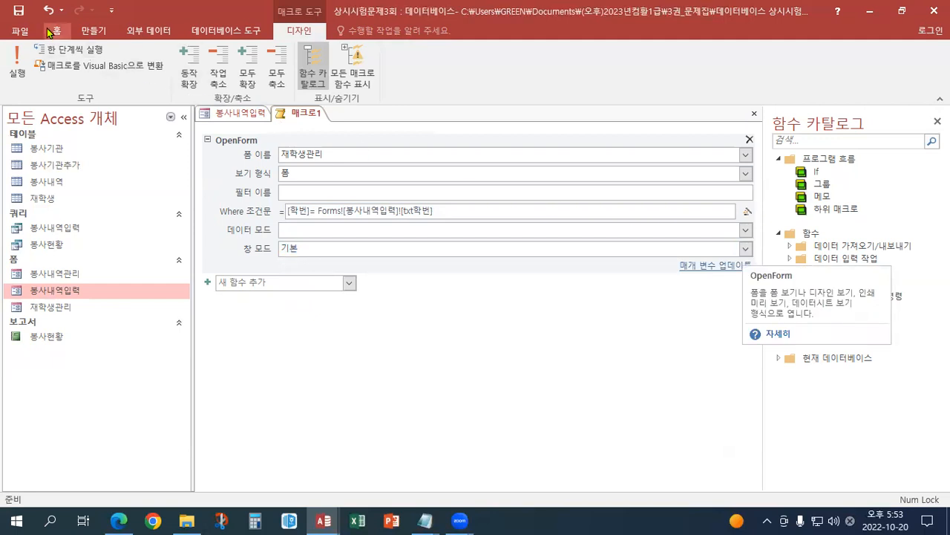
left_click(18, 9)
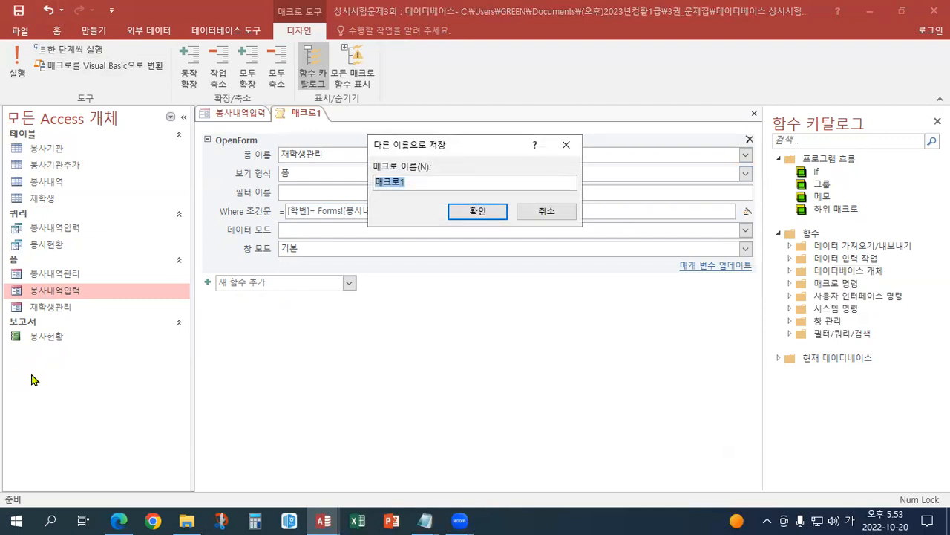
type("재학생보기")
left_click(478, 212)
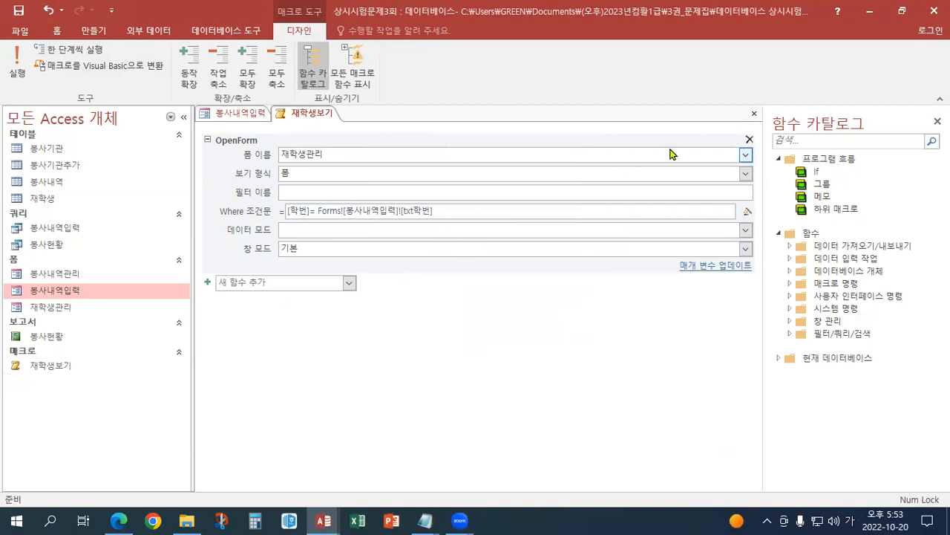
left_click(754, 114)
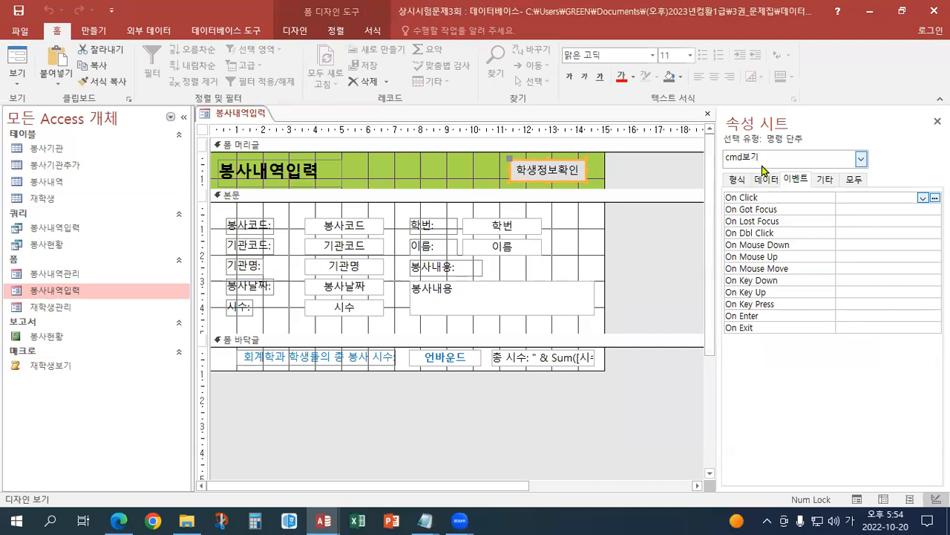
- Assign the macro 재학생보기 to the On Click event of the cmd보기 button in the form 봉사내역입력
left_click(922, 198)
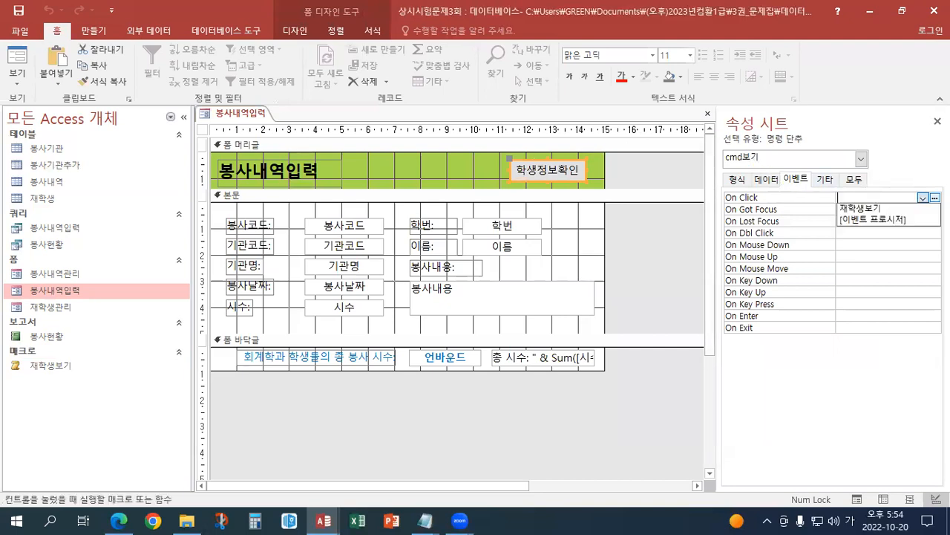
left_click(892, 214)
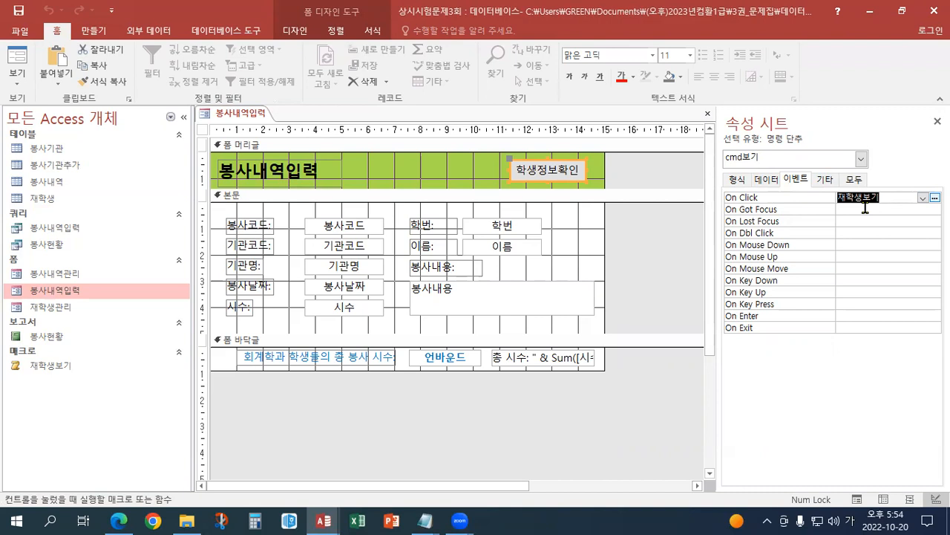
left_click(510, 228)
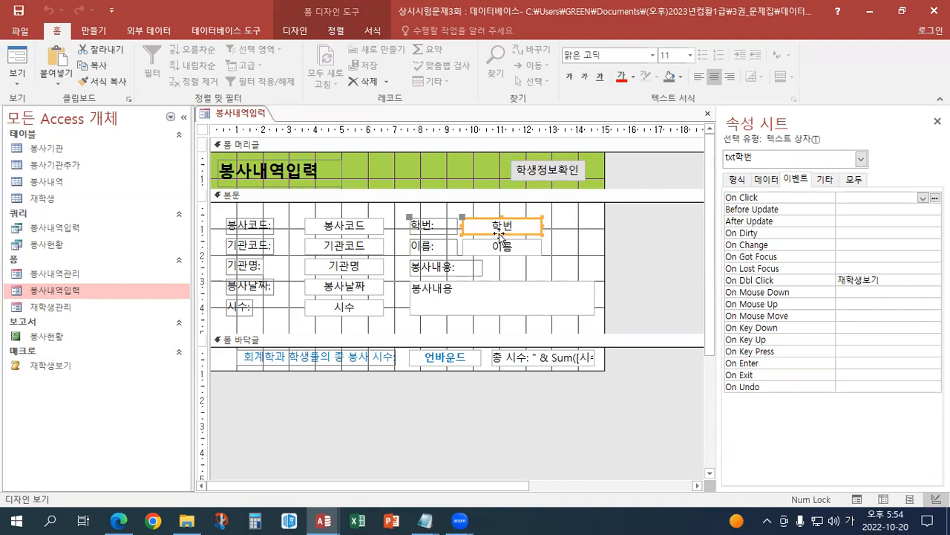
- Test the 학생정보확인 button in form view on the first and second records, closing the opened 재학생관리 form each time
left_click(17, 75)
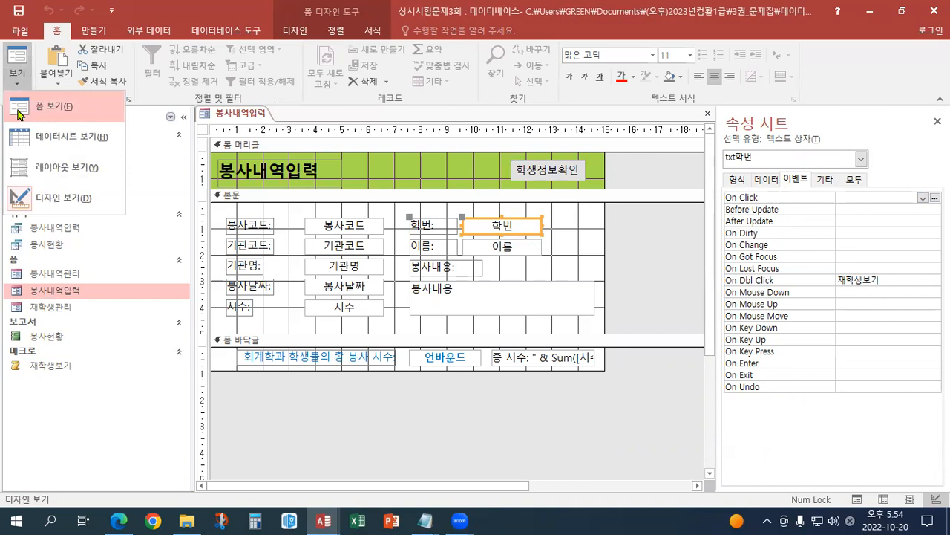
left_click(52, 106)
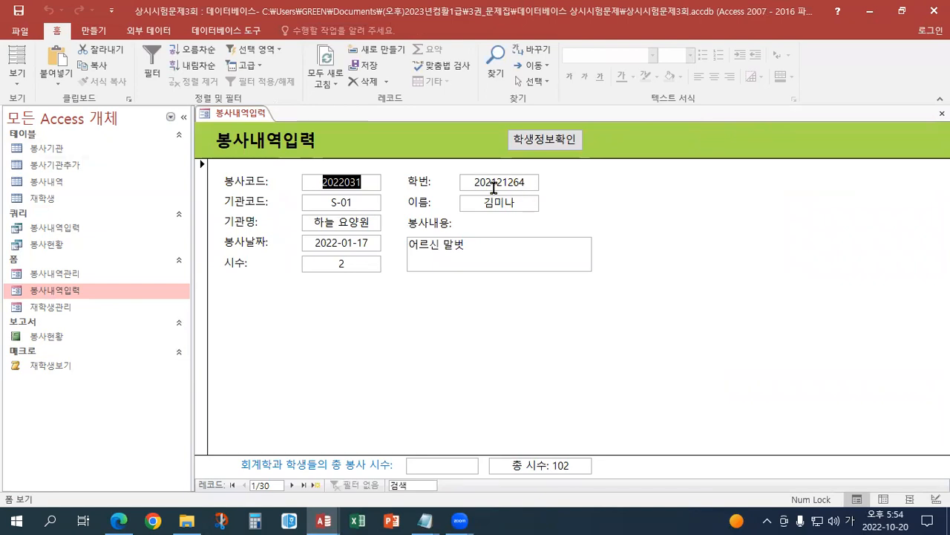
left_click(541, 145)
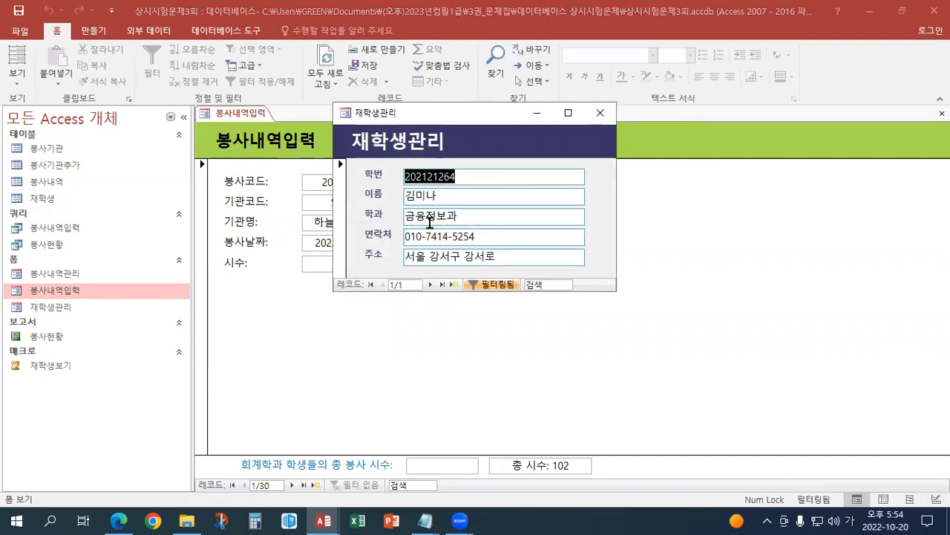
left_click(600, 112)
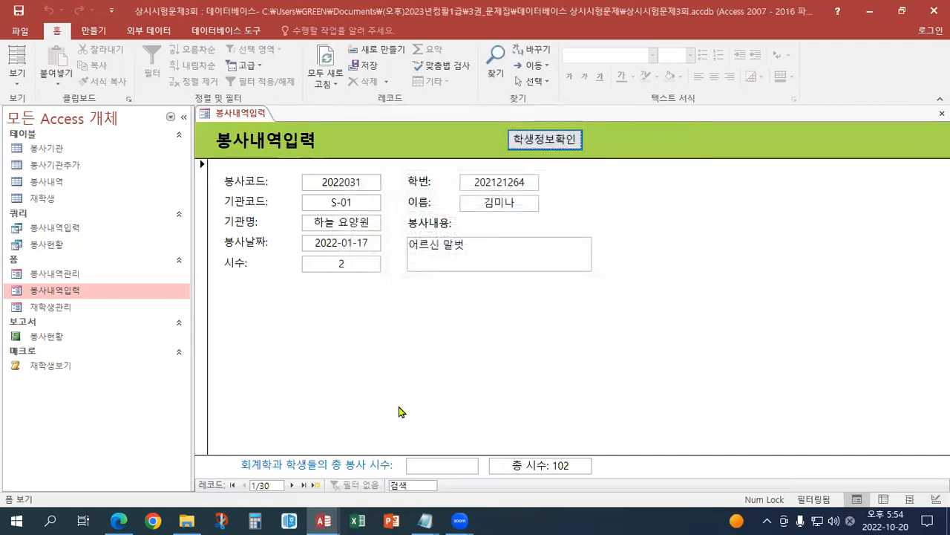
left_click(292, 484)
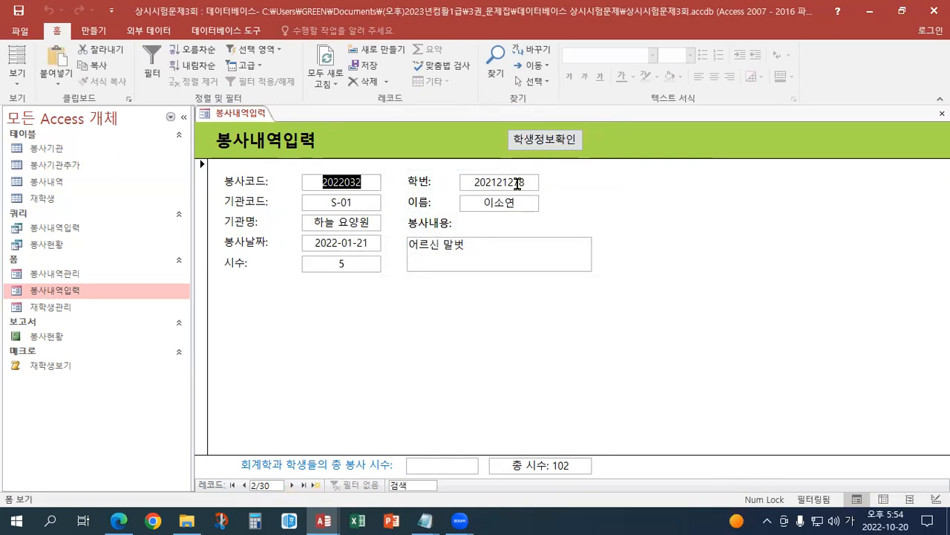
left_click(564, 139)
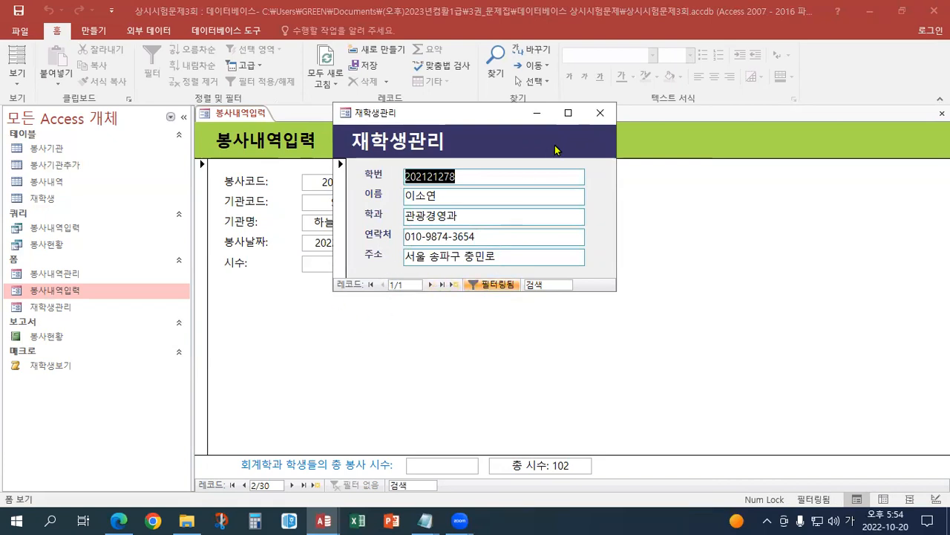
left_click(597, 114)
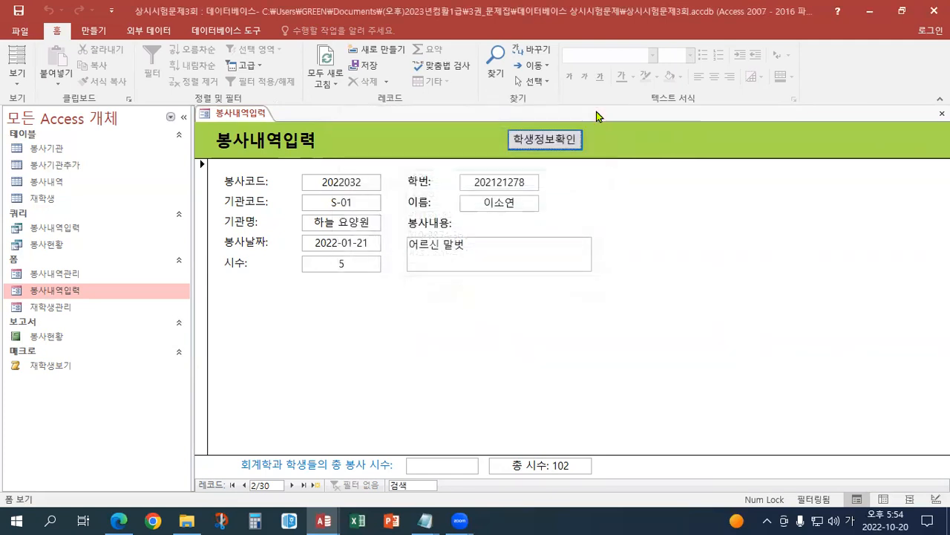
- Open the 재학생관리 form on its own in design view, view its unfiltered records in form view, and close it
right_click(79, 307)
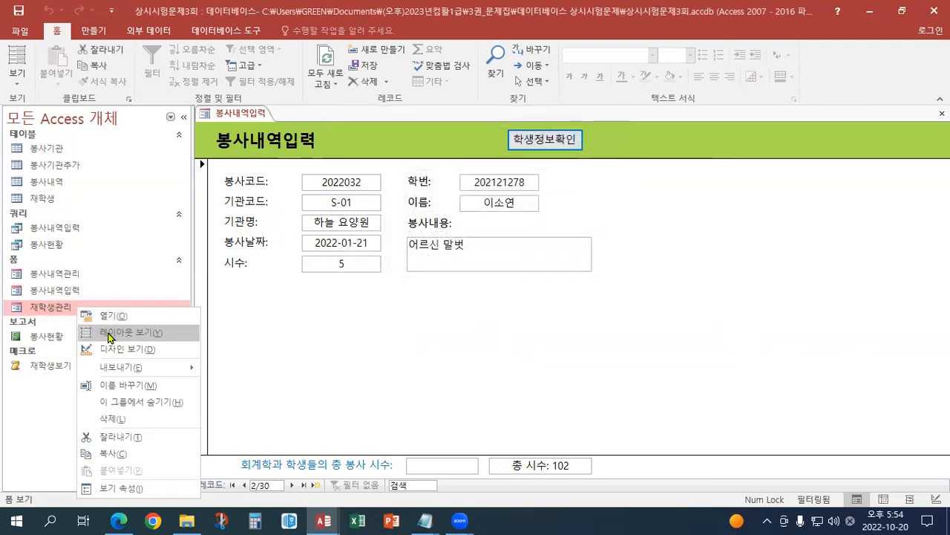
left_click(122, 349)
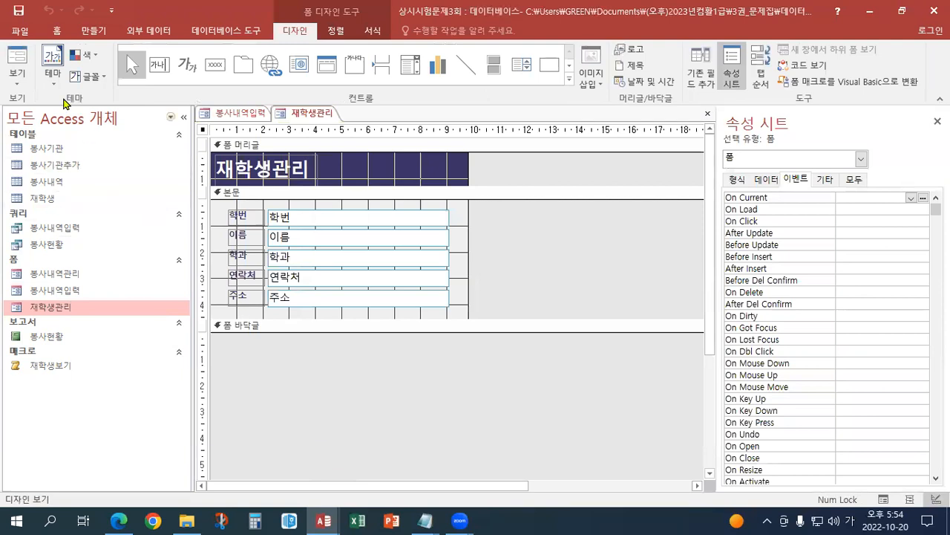
left_click(17, 74)
left_click(24, 104)
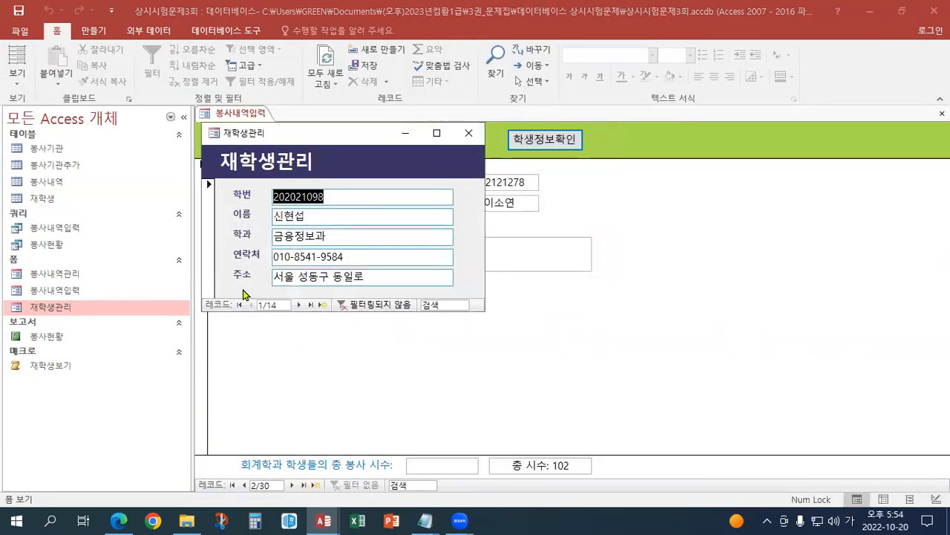
left_click(469, 132)
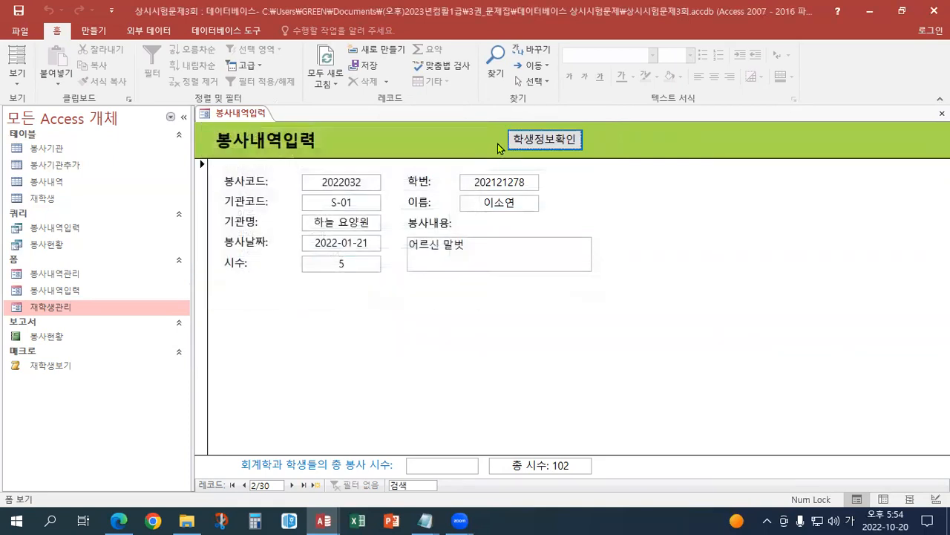
- Test the 학생정보확인 button once more, and close the form 봉사내역입력 with its design changes saved
left_click(544, 139)
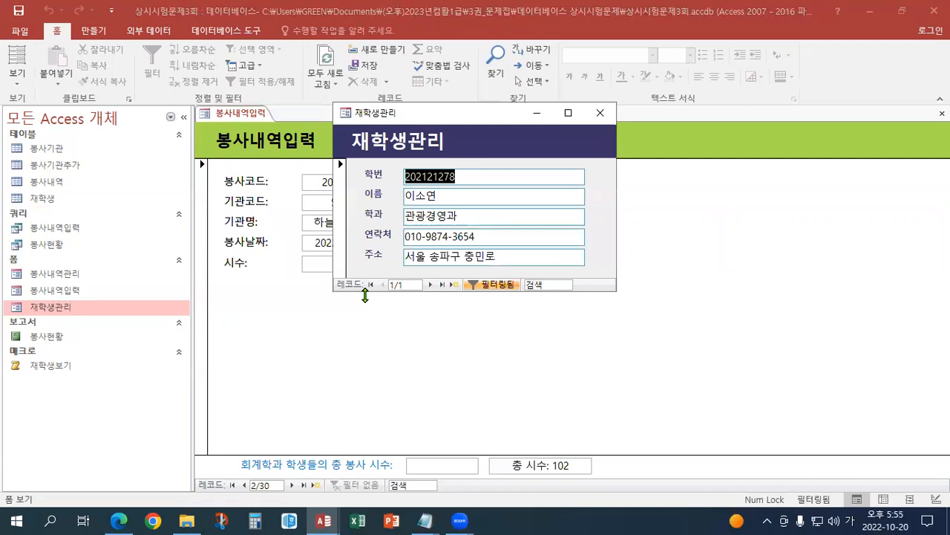
left_click(600, 113)
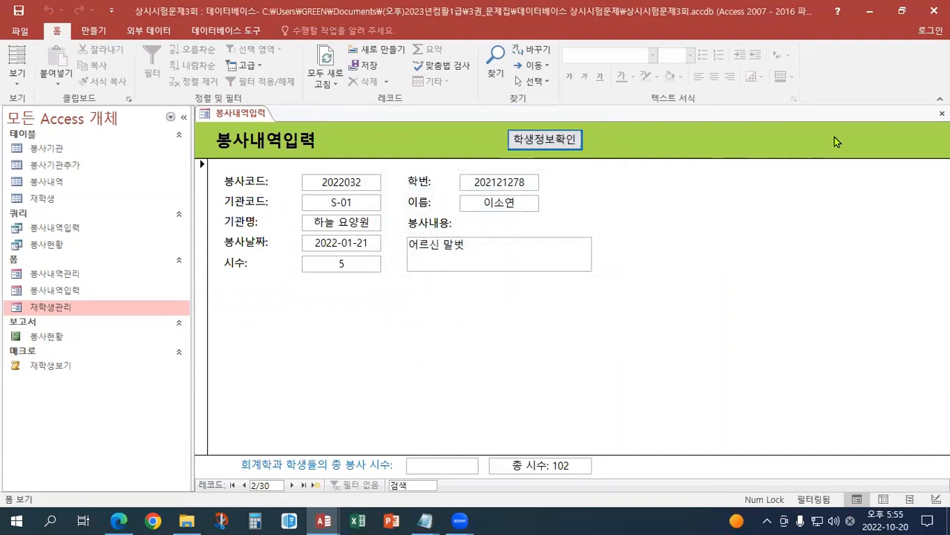
left_click(942, 113)
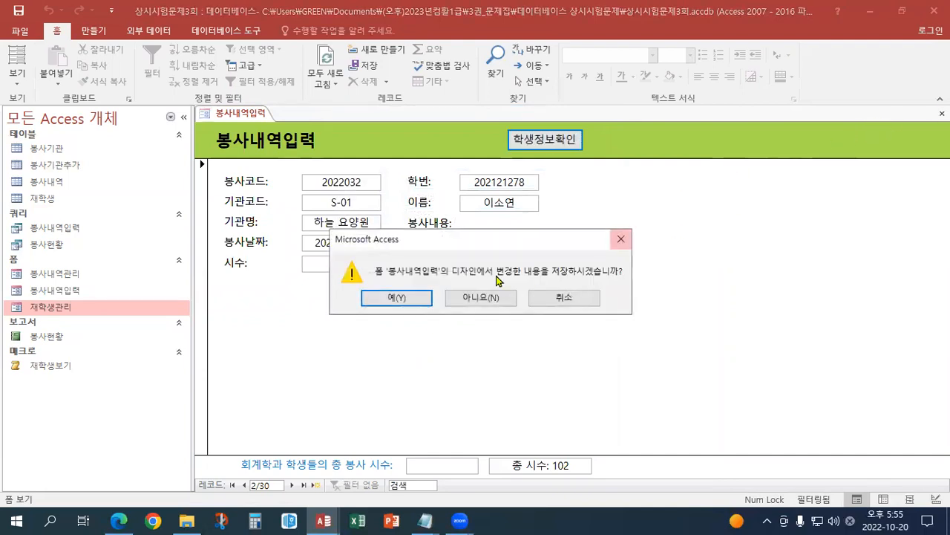
left_click(398, 299)
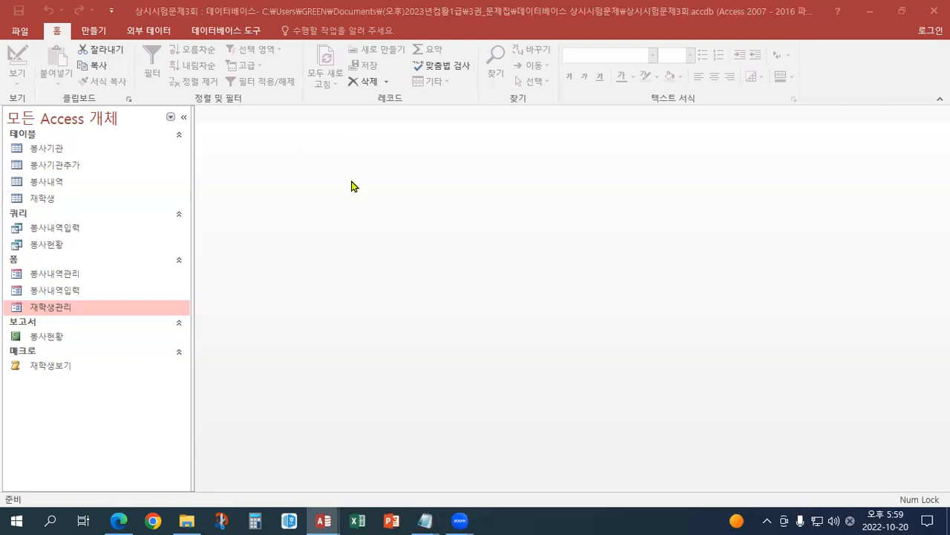
- Open the report 봉사현황 in design view and add a second-level sort on 학과 in descending order (내림차순)
right_click(53, 337)
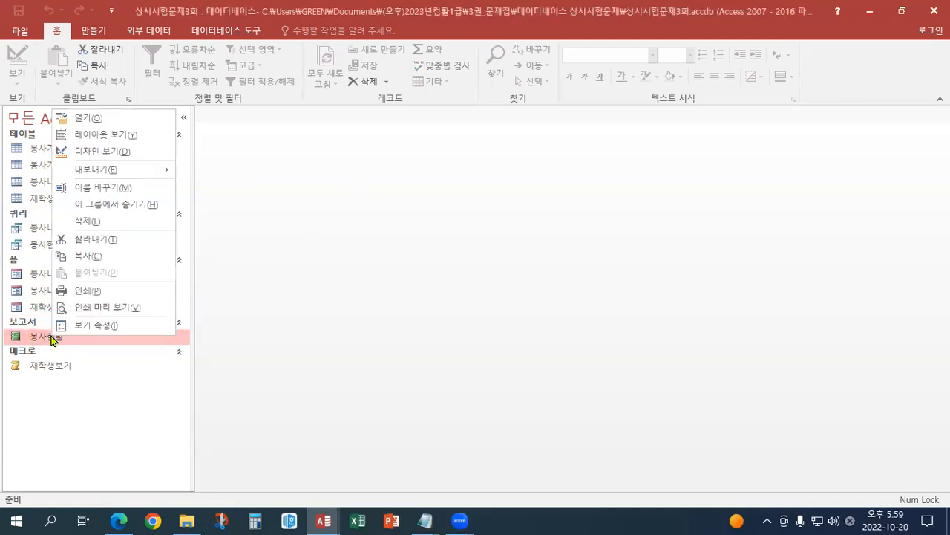
left_click(107, 152)
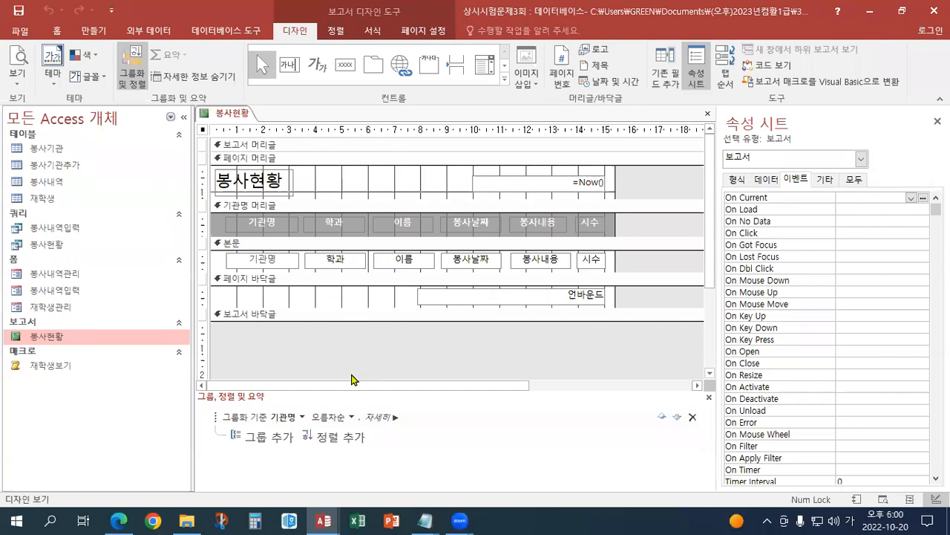
left_click(334, 438)
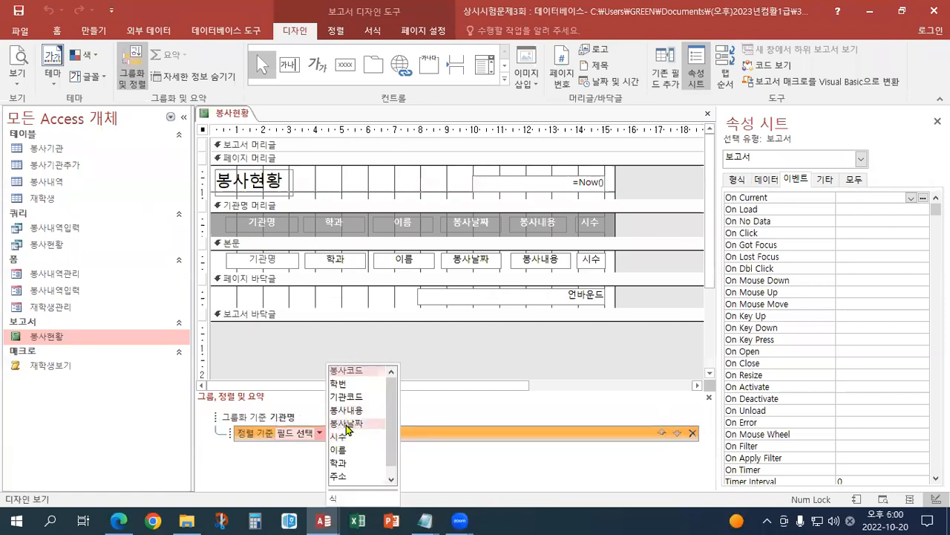
left_click(339, 462)
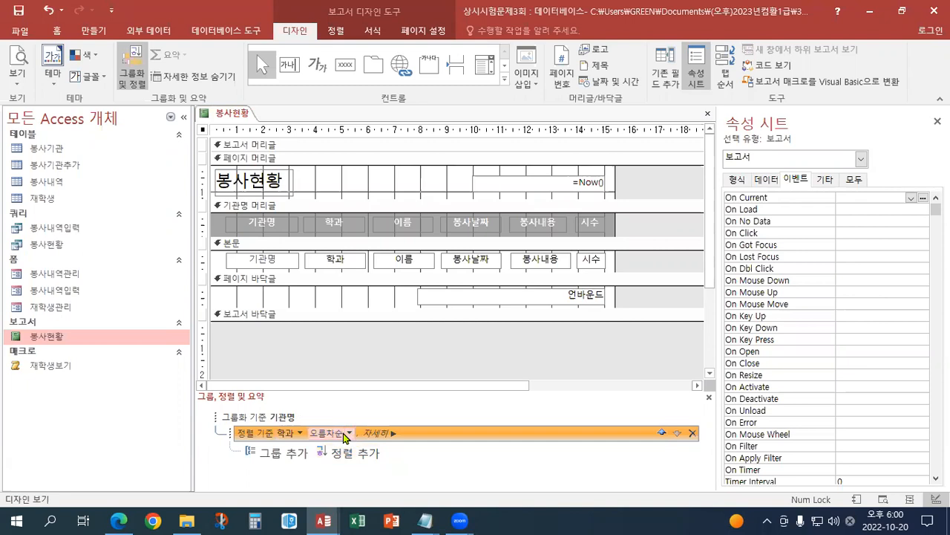
left_click(349, 433)
left_click(324, 462)
- Select the =Now() date text box in the page header and review its predefined display formats with the property sheet widened
left_click(512, 182)
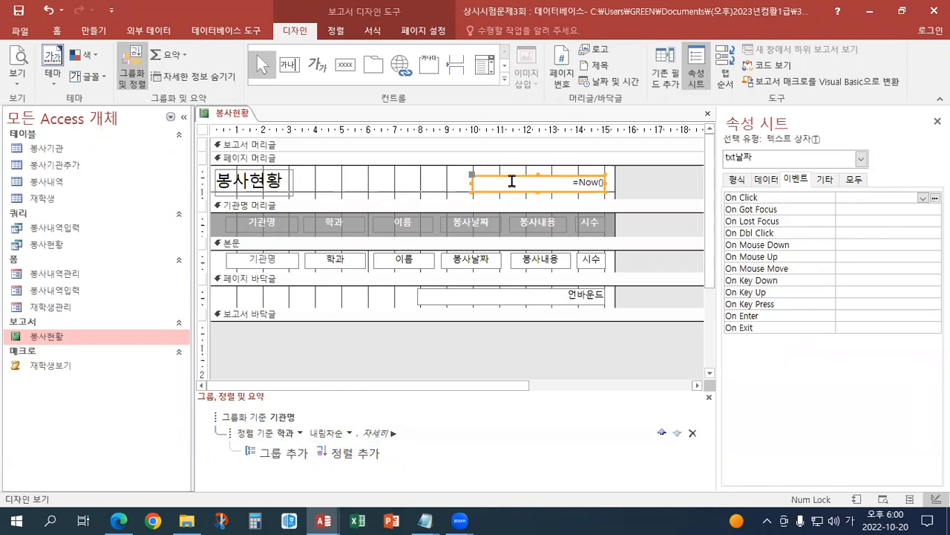
left_click(731, 180)
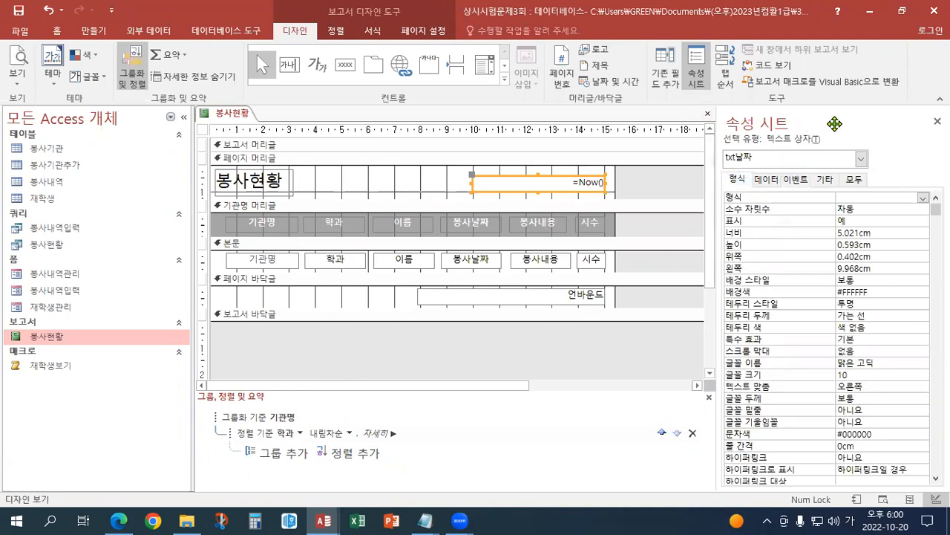
left_click(923, 198)
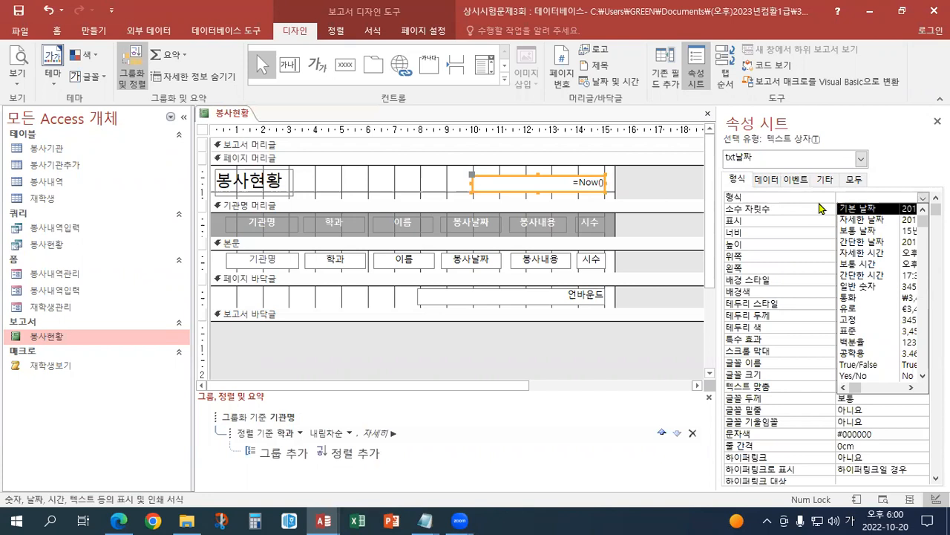
key("Escape")
left_click_drag(834, 195, 798, 196)
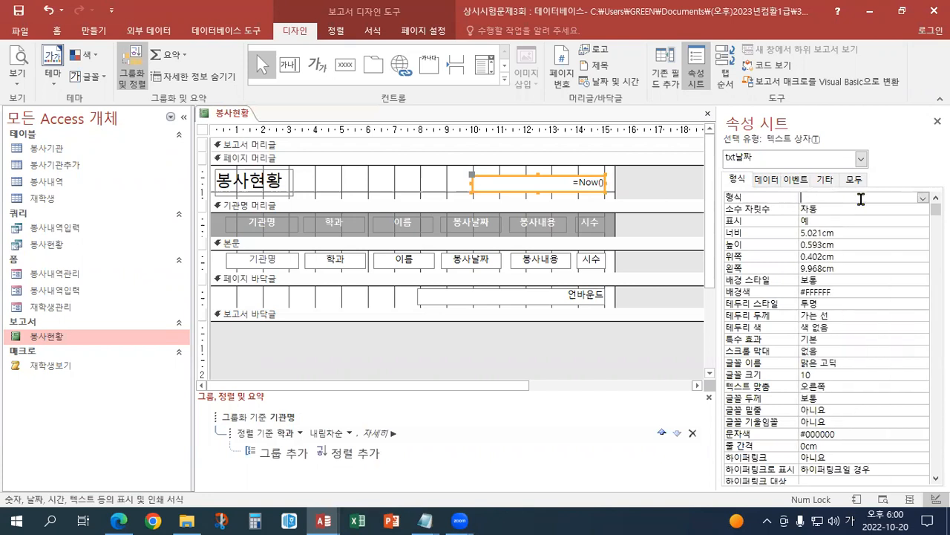
left_click(923, 196)
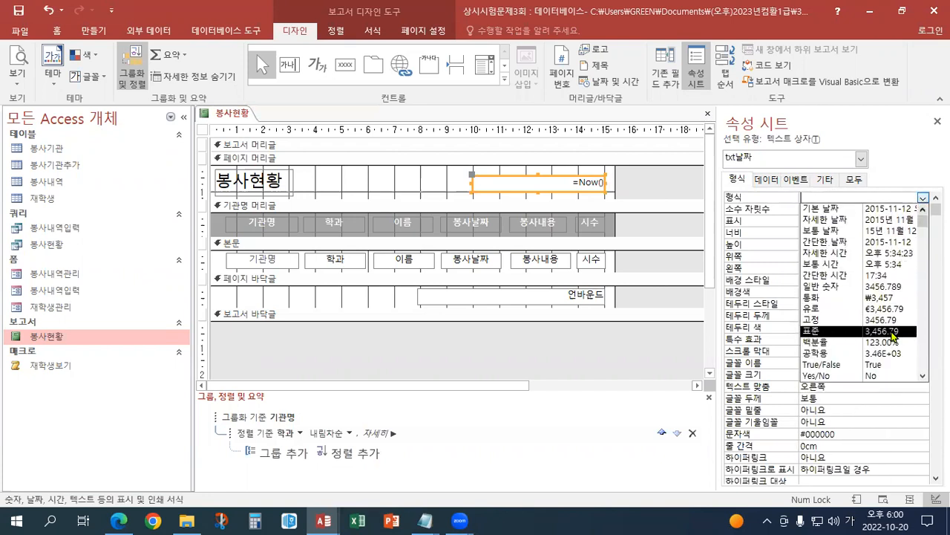
left_click(745, 221)
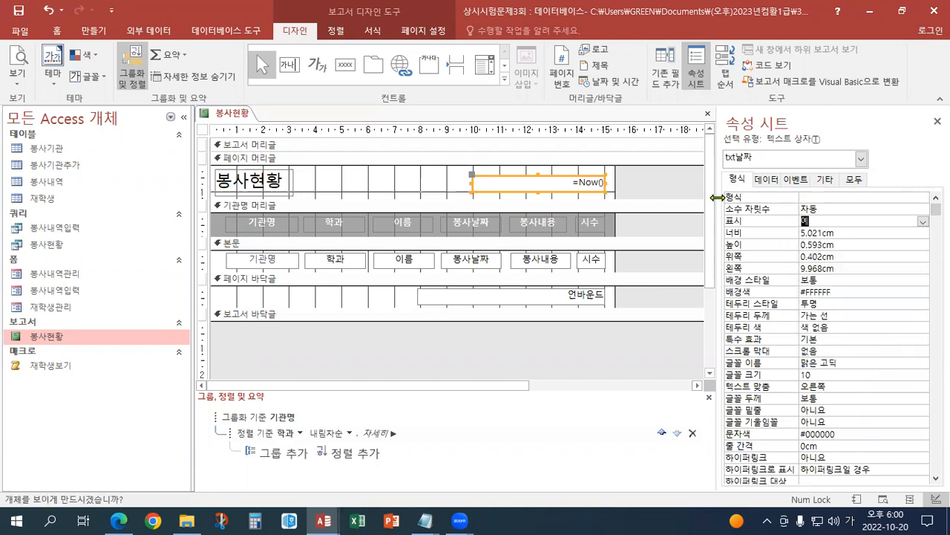
left_click_drag(718, 197, 617, 196)
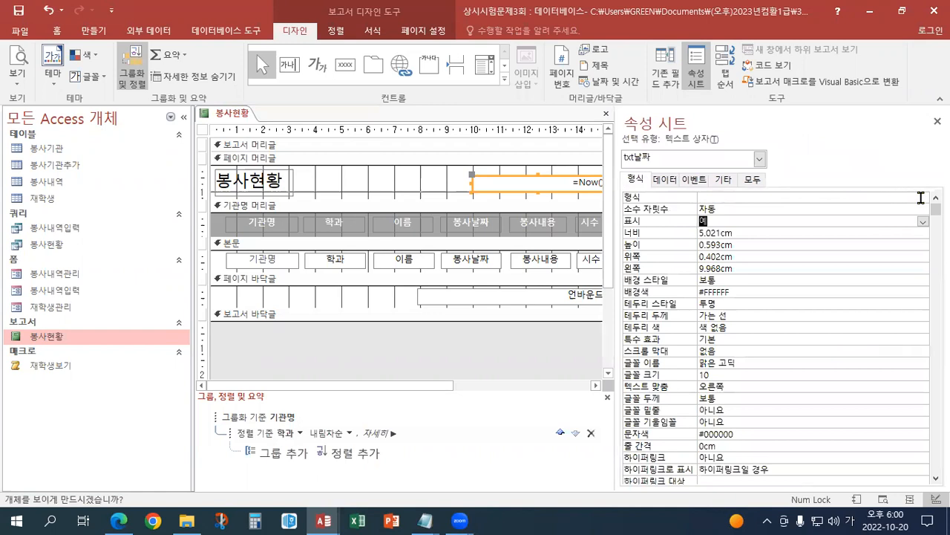
left_click(923, 198)
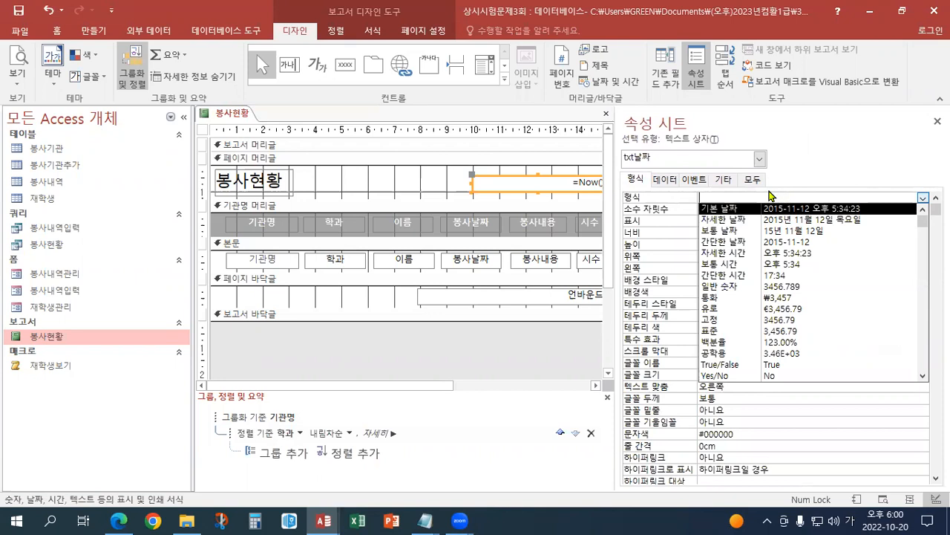
- Set the date text box's format to the custom pattern yyyy"년" m"일"
key("shift+F2")
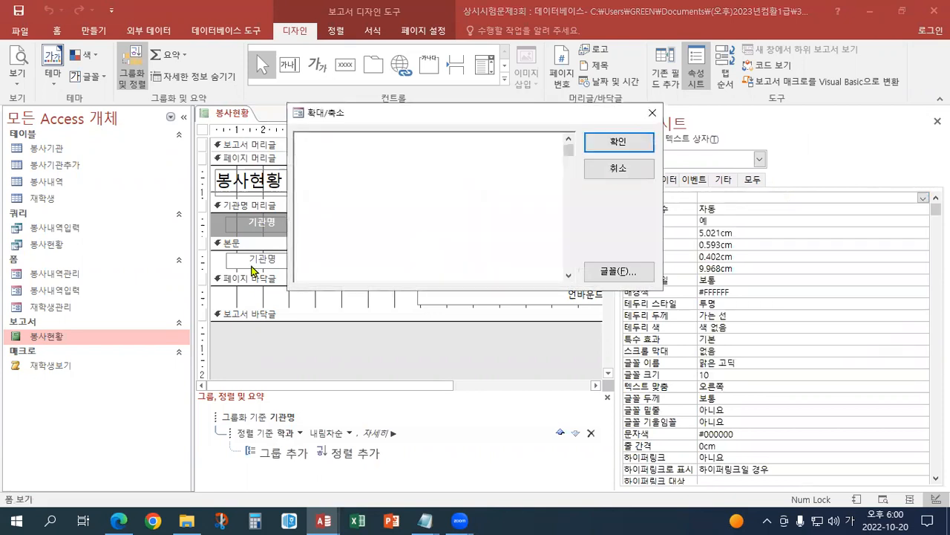
type("ㅛㅛㅛ")
key("BackSpace")
key("BackSpace")
key("BackSpace")
key("Hangul")
type("yyyy\"")
key("Hangul")
type("ㅇㅜㅓㄹ")
type("\"")
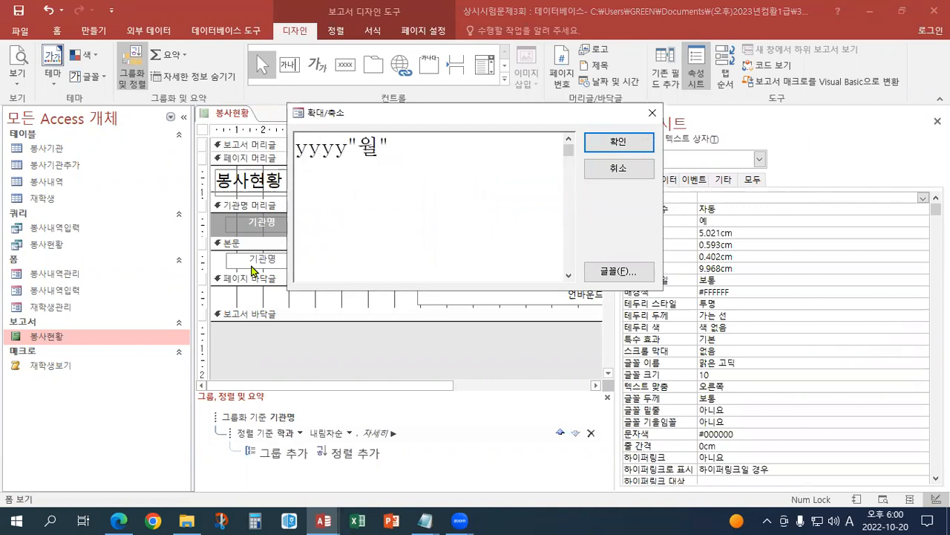
type(" m")
type("\"월")
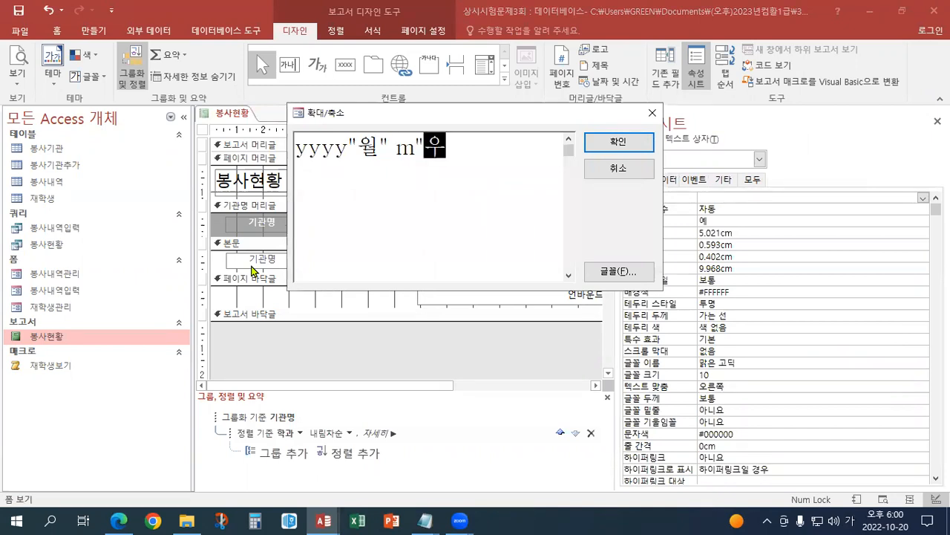
key("BackSpace")
key("BackSpace")
key("Left")
key("Left")
key("Left")
key("shift+Left")
type("녀ㅓㄴ")
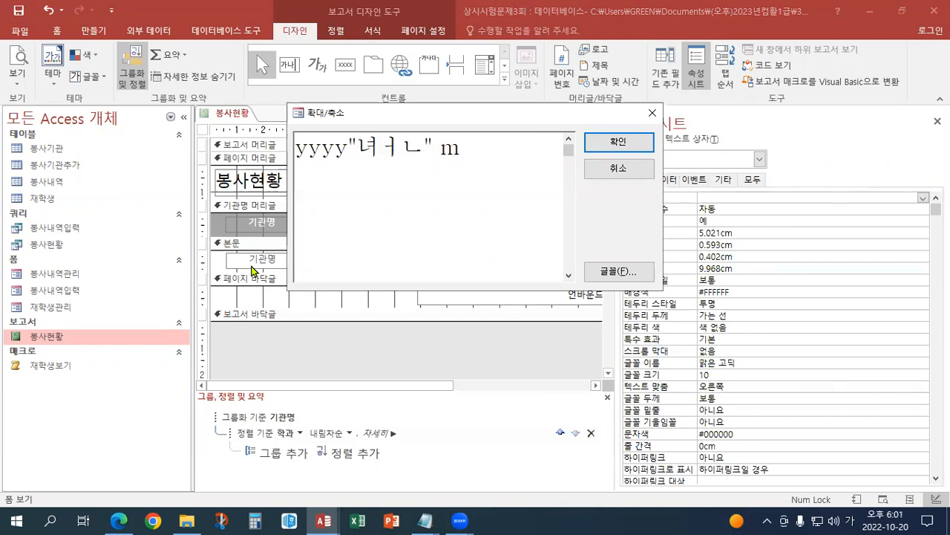
key("BackSpace")
key("BackSpace")
key("BackSpace")
type("년")
key("End")
type("\"일\"")
left_click(622, 144)
key("Return")
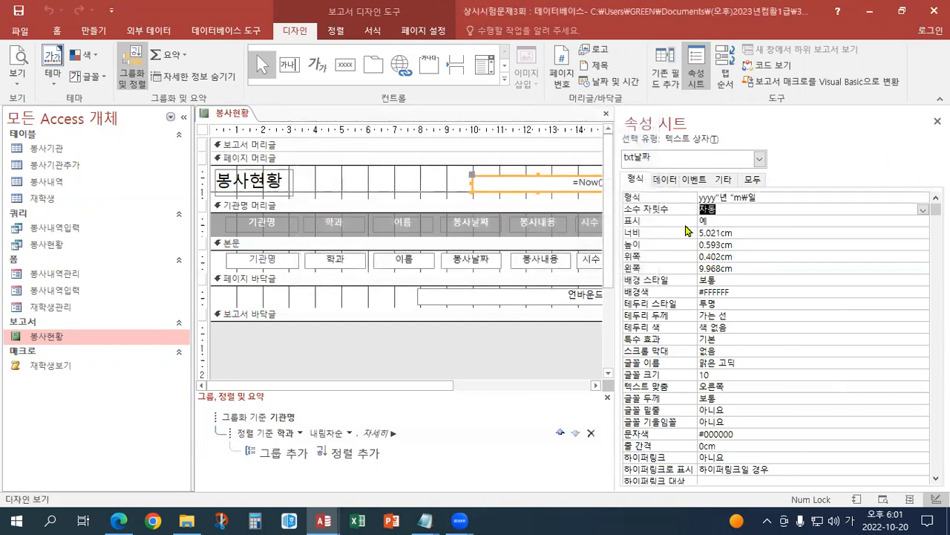
- Narrow the property sheet and set the 기관명 머리글 section's 반복 실행 구역 property to 예
left_click_drag(622, 240, 750, 242)
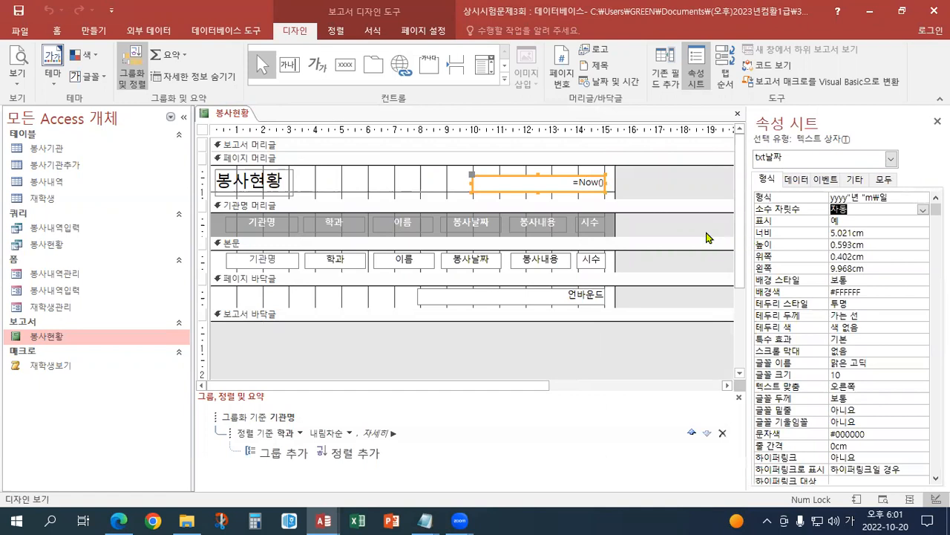
left_click(274, 208)
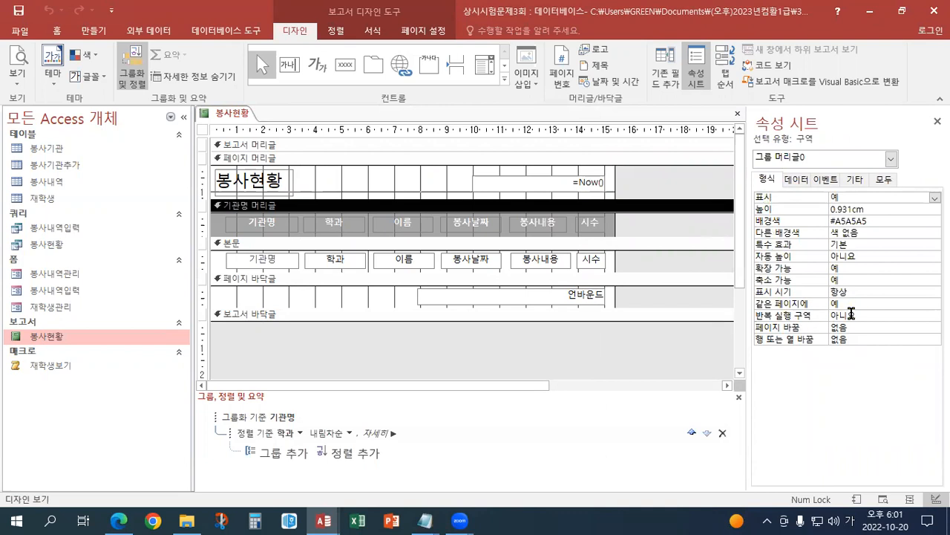
double_click(851, 314)
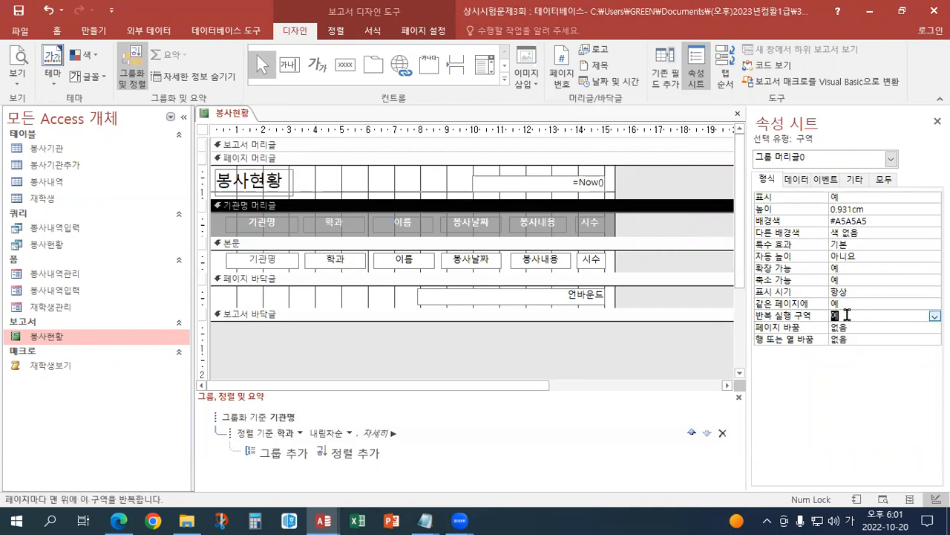
- Set the 중복 내용 숨기기 property of the txt기관명 text box in the detail section to 예
left_click(287, 262)
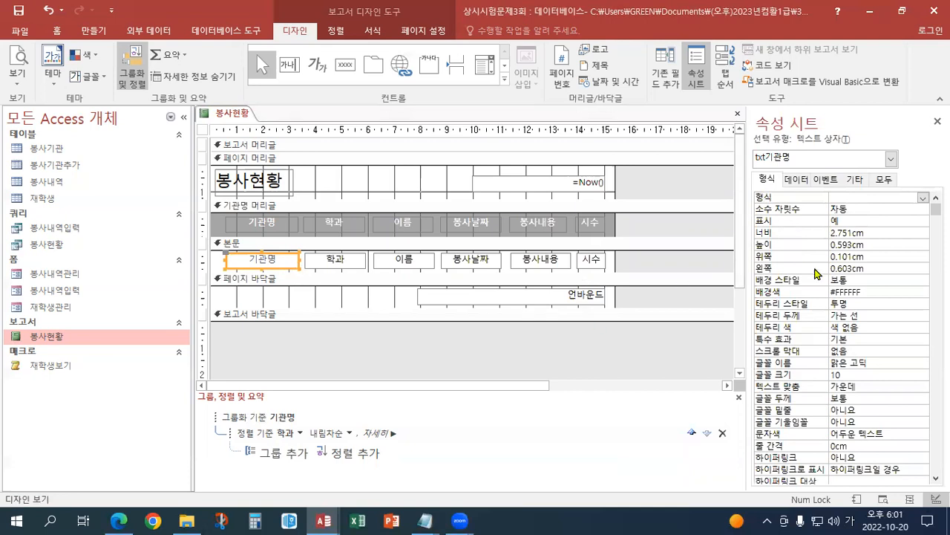
scroll(878, 335, "down", 10)
scroll(878, 334, "up", 10)
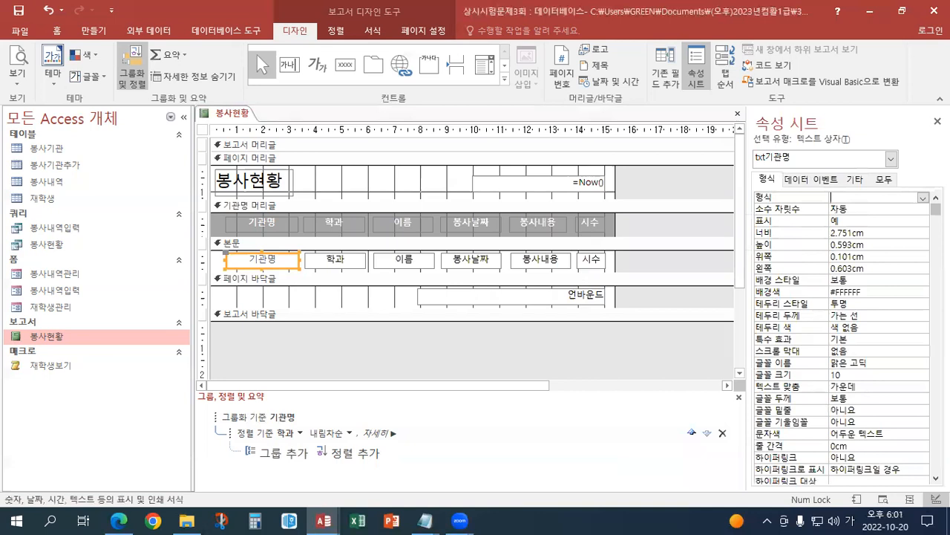
left_click_drag(936, 209, 922, 466)
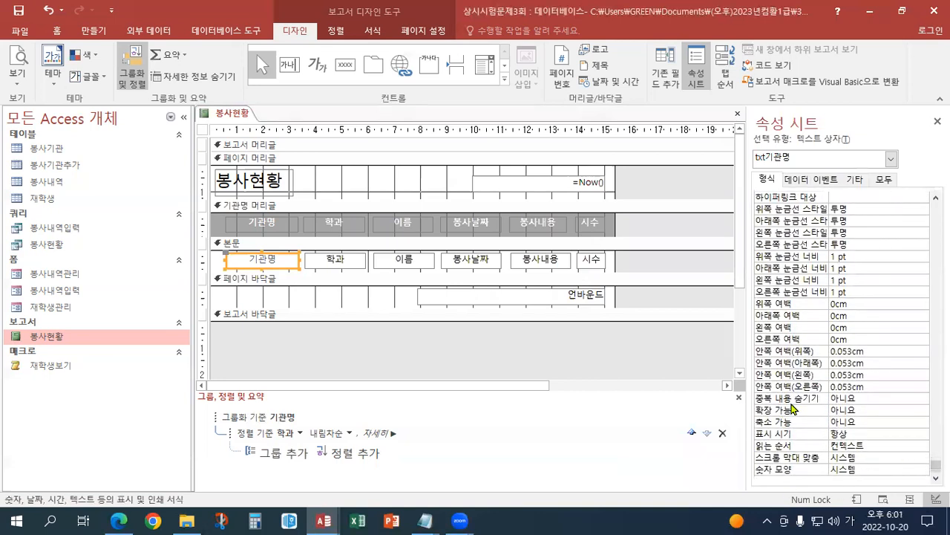
double_click(866, 400)
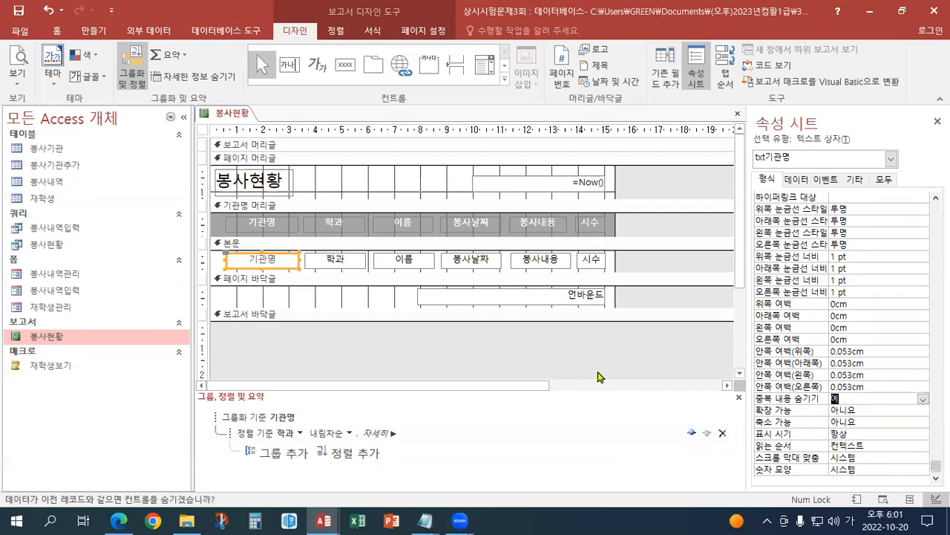
- Draft the control source of the txt페이지 text box in the page footer as =5페이지 중 3페이지 in an enlarged editing window
left_click(483, 296)
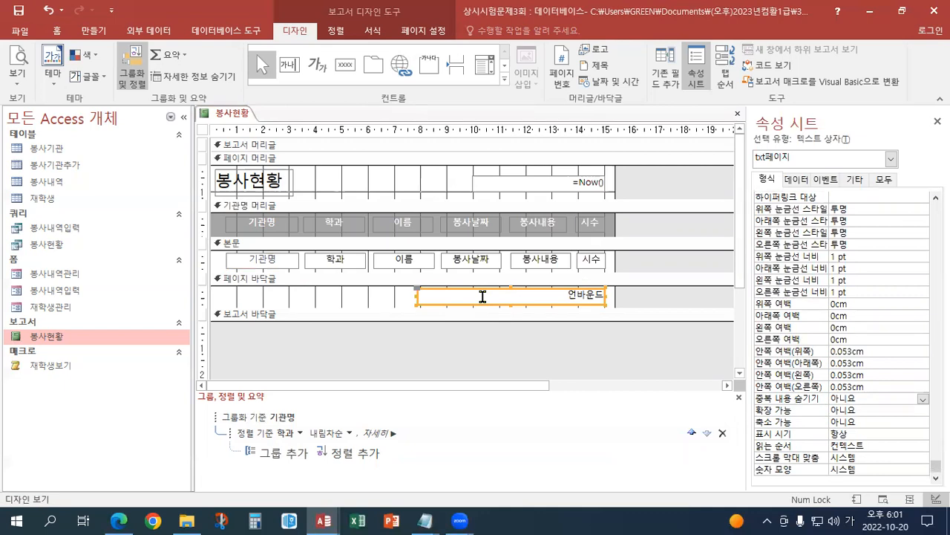
left_click(799, 181)
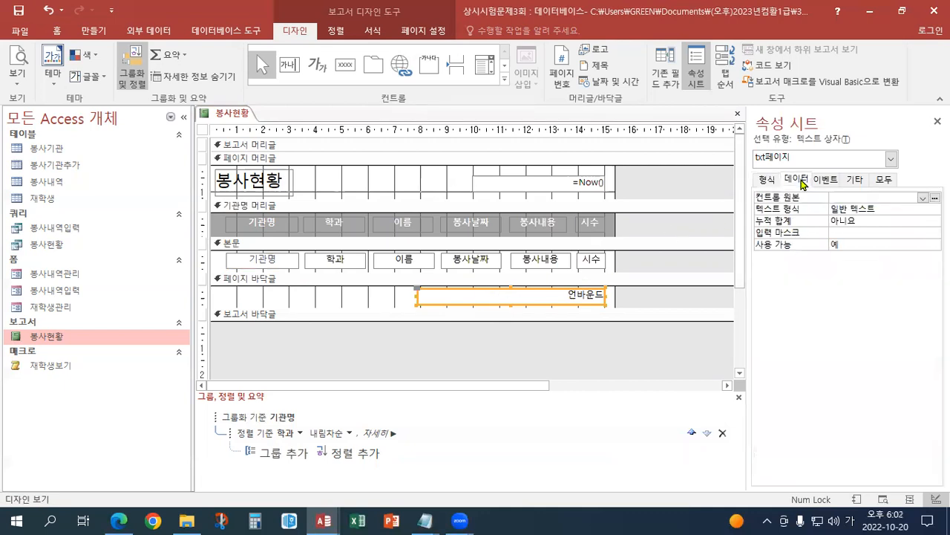
left_click(855, 198)
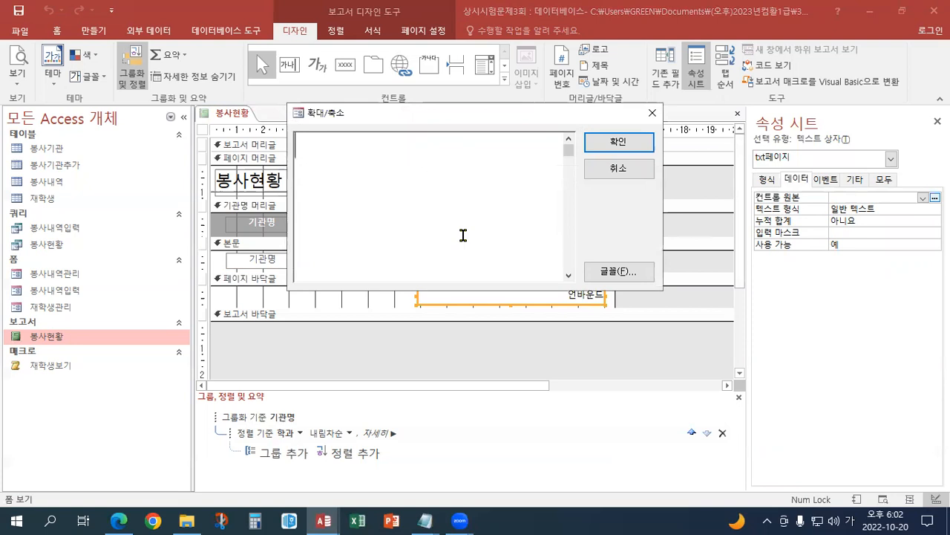
type("=5페이지 중 3페이지")
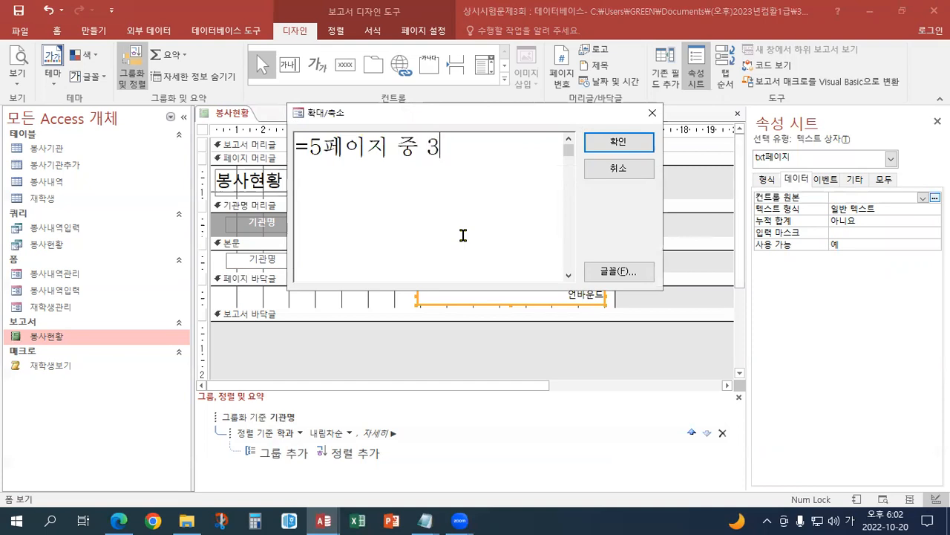
- Replace the placeholder numbers 5 and 3 in the page expression with pages and page
key("Left")
key("Left")
key("Left")
key("Left")
key("Left")
key("Left")
key("Left")
key("Left")
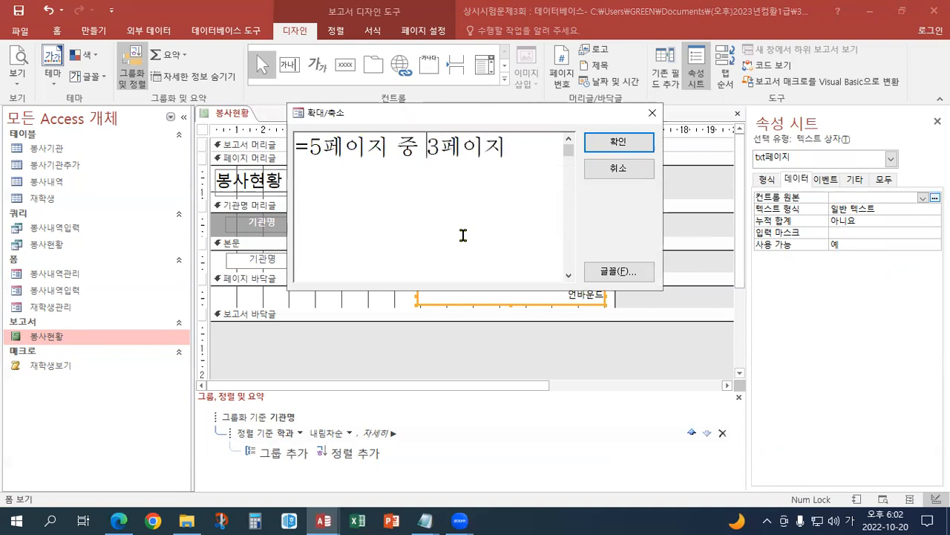
key("Left")
key("Left")
key("Left")
key("shift+Right")
type("pages")
key("Right")
key("Right")
key("Right")
key("Right")
key("Right")
key("Right")
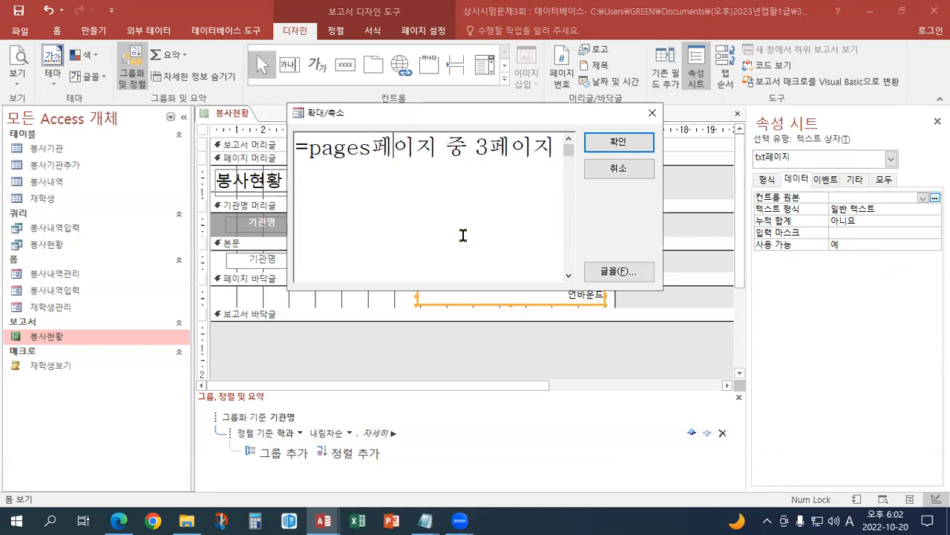
key("shift+Right")
type("page")
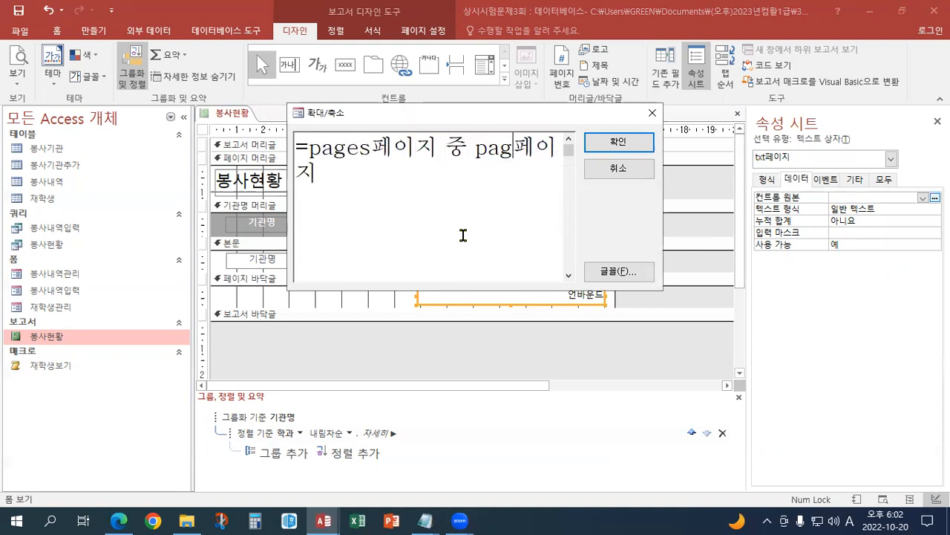
- Insert & operators between pages, the 페이지 중 text, page and the final 페이지 text
key("Left")
key("Left")
key("Left")
key("Left")
key("Left")
key("Left")
key("Left")
key("Left")
key("Left")
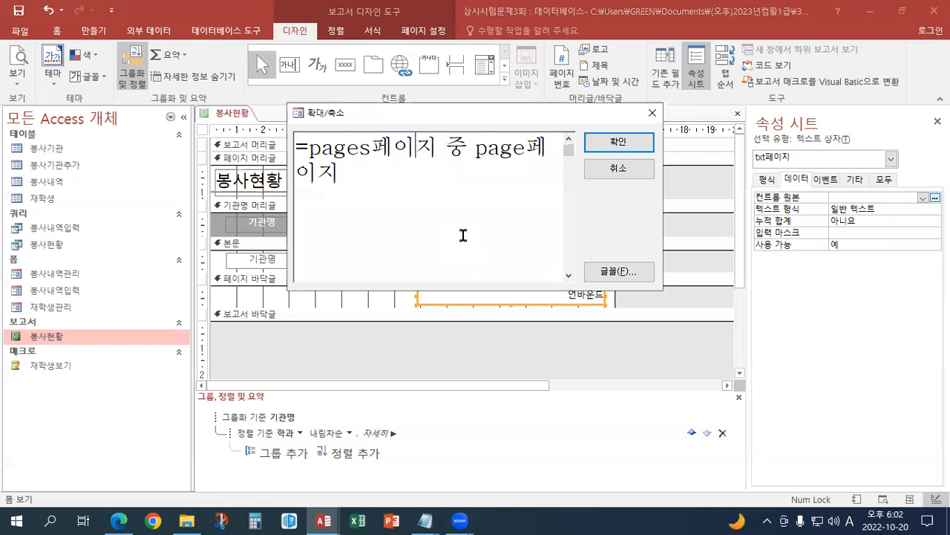
key("Right")
type("&")
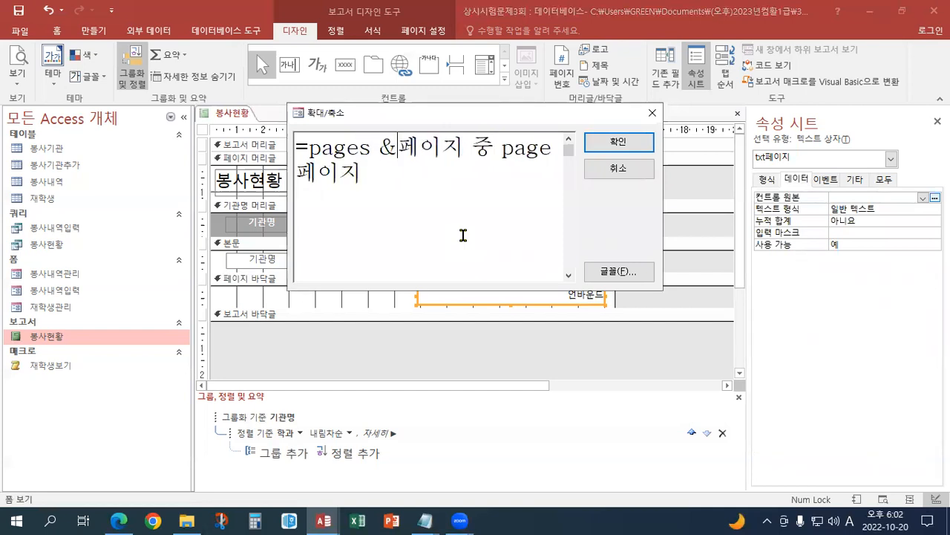
key("Right")
key("Right")
key("Right")
key("Right")
key("Right")
key("Right")
type("&")
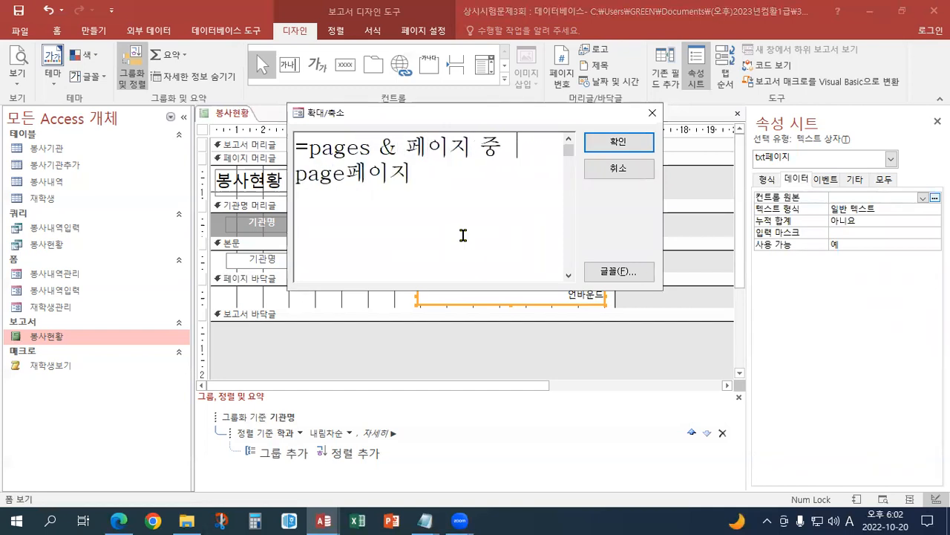
key("Right")
key("Right")
key("Right")
key("Right")
type("&")
- Enclose the literal texts in quotation marks and apply =pages & "페이지 중 " & page & "페이지" as the control source
key("Up")
key("Left")
key("Left")
key("Left")
key("Left")
key("Left")
key("Left")
key("shift+Left")
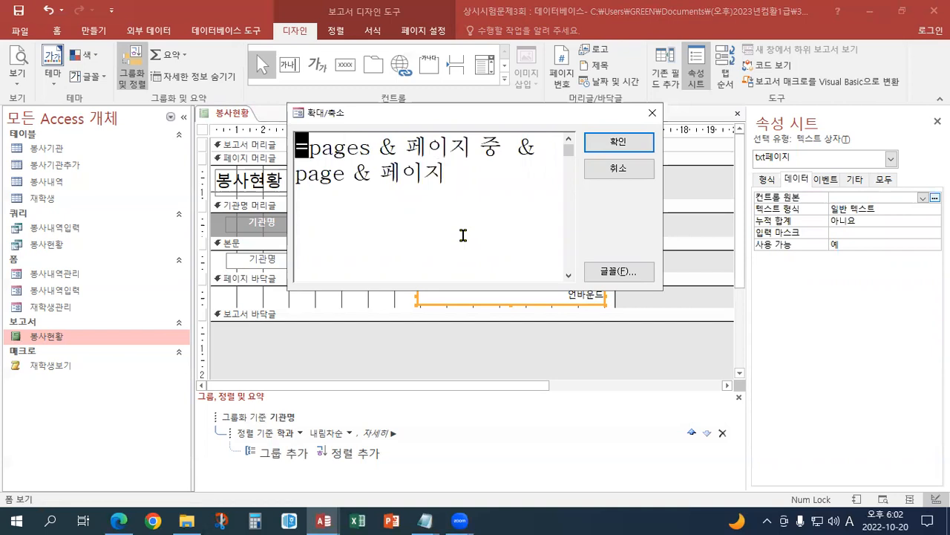
key("Right")
key("Right")
key("Right")
key("Right")
key("Right")
key("Right")
key("Right")
key("Right")
key("Right")
key("Left")
key("Right")
key("Right")
key("Right")
key("Right")
key("Left")
key("Left")
key("Left")
type("\"")
key("Right")
key("Right")
key("Right")
key("Right")
key("Right")
key("Right")
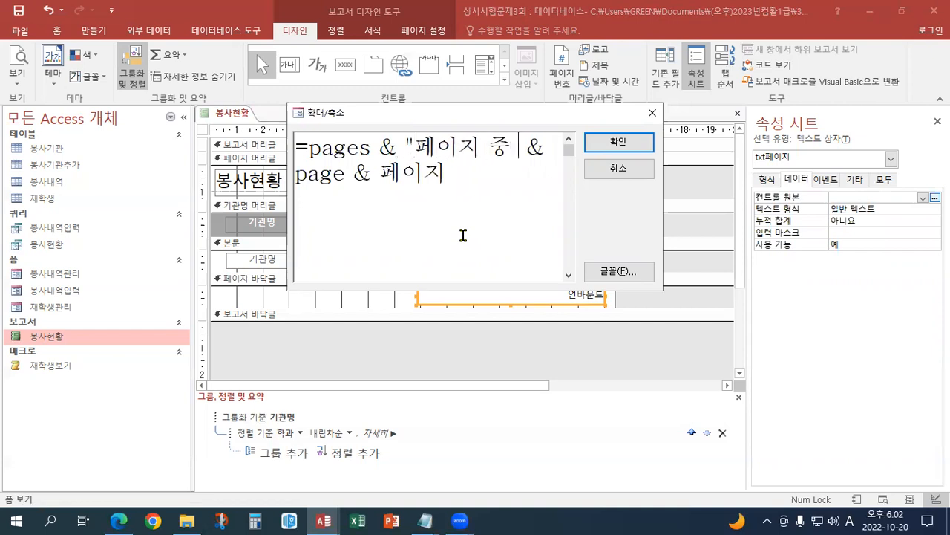
type("\"")
key("Down")
key("Left")
key("Left")
key("Left")
key("Left")
key("Right")
type("\"")
key("Right")
key("Right")
key("Right")
type("\"")
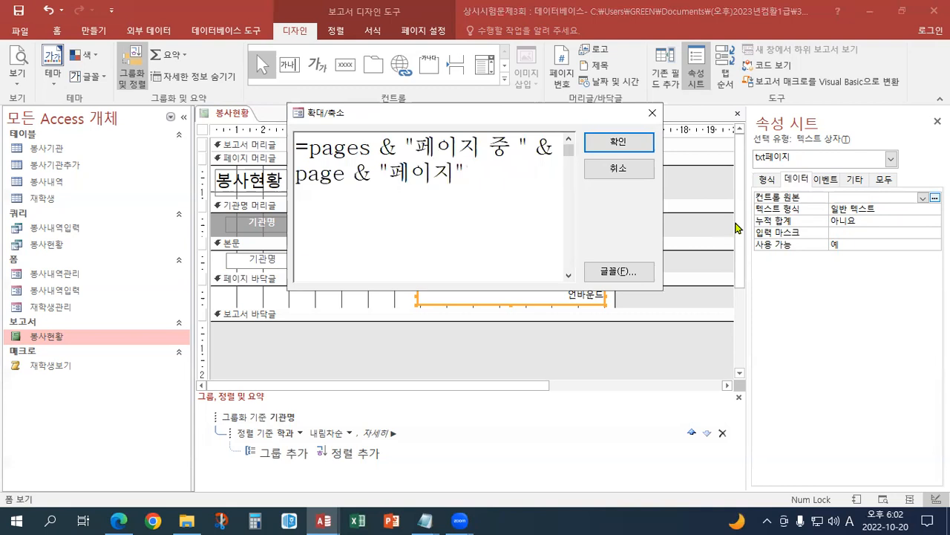
left_click(628, 144)
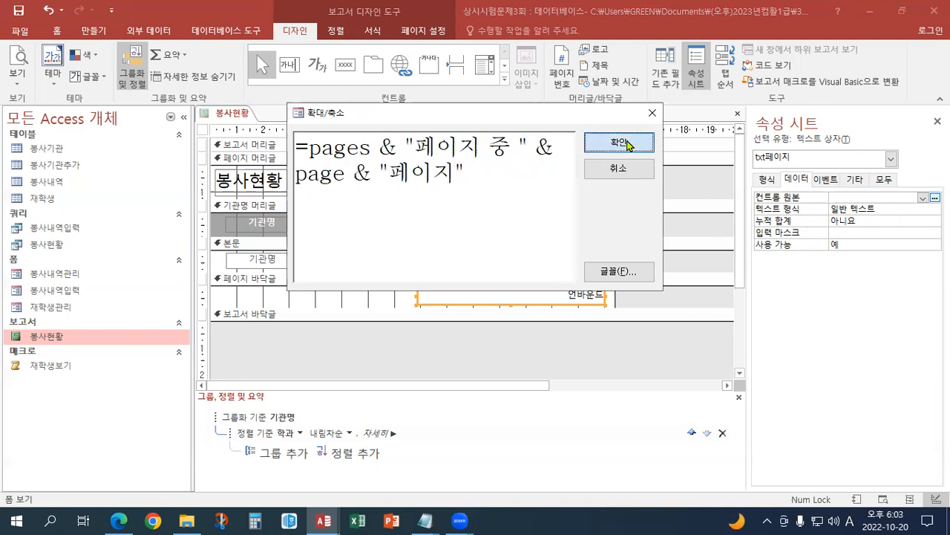
key("Return")
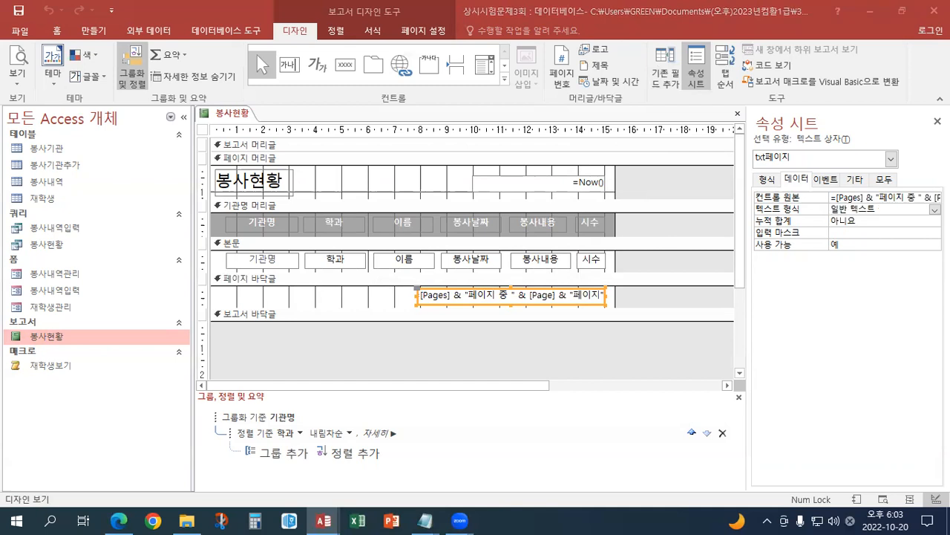
- Close the 봉사현황 report design and save its changes
left_click(738, 113)
left_click(367, 299)
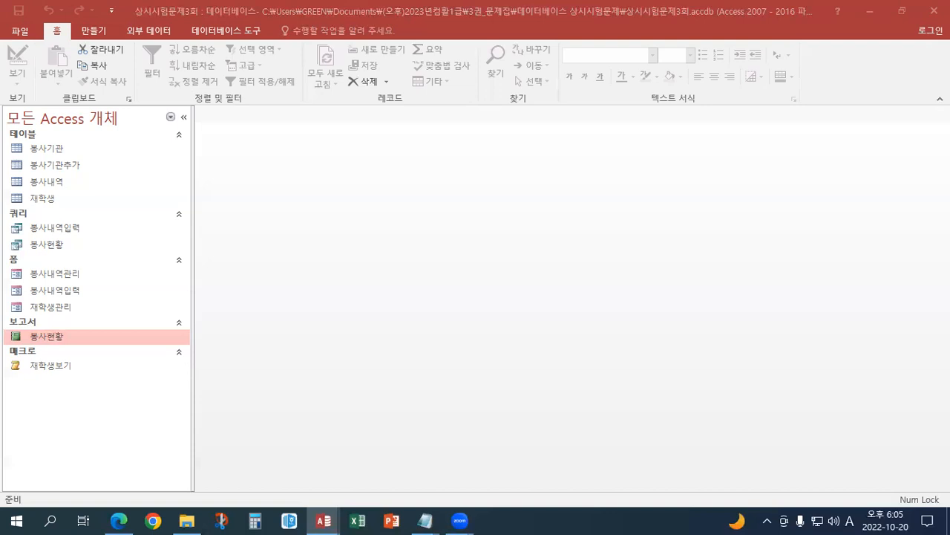
left_click(94, 32)
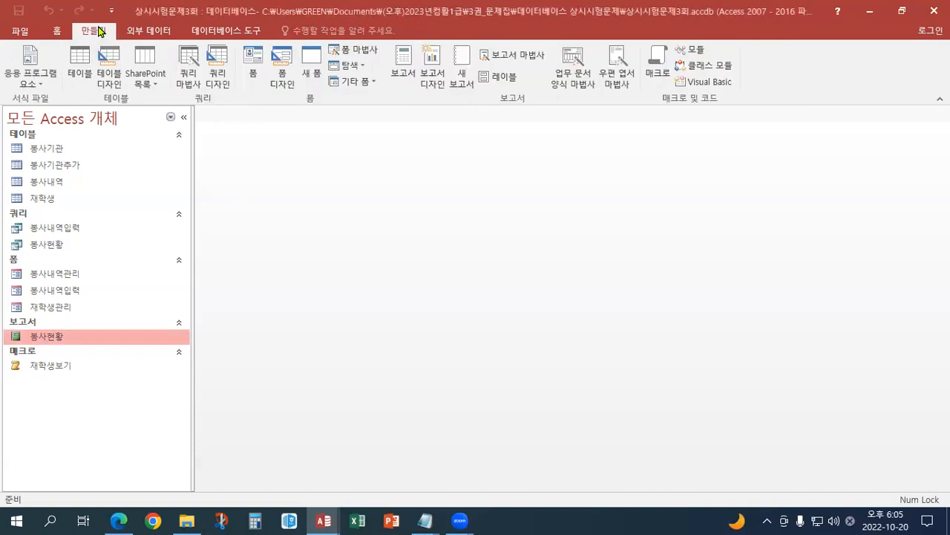
left_click(103, 82)
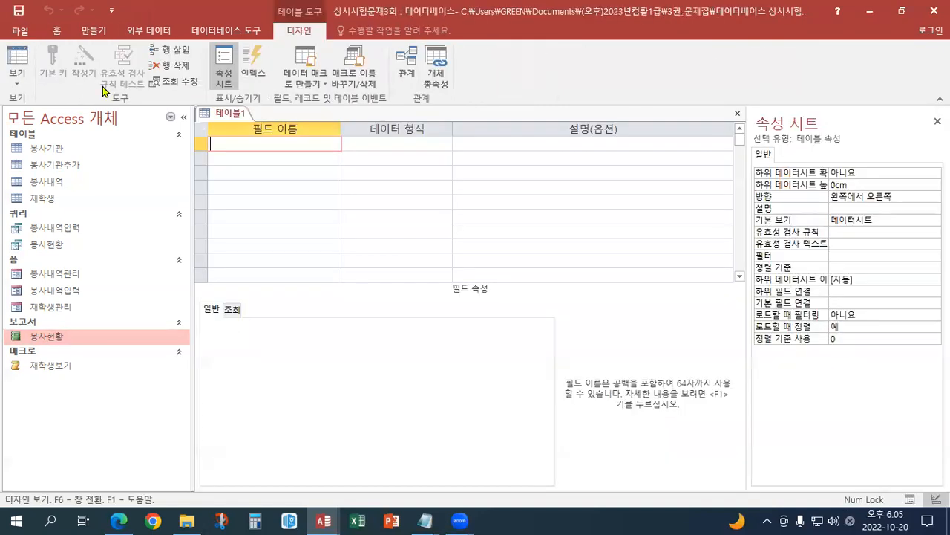
left_click(737, 114)
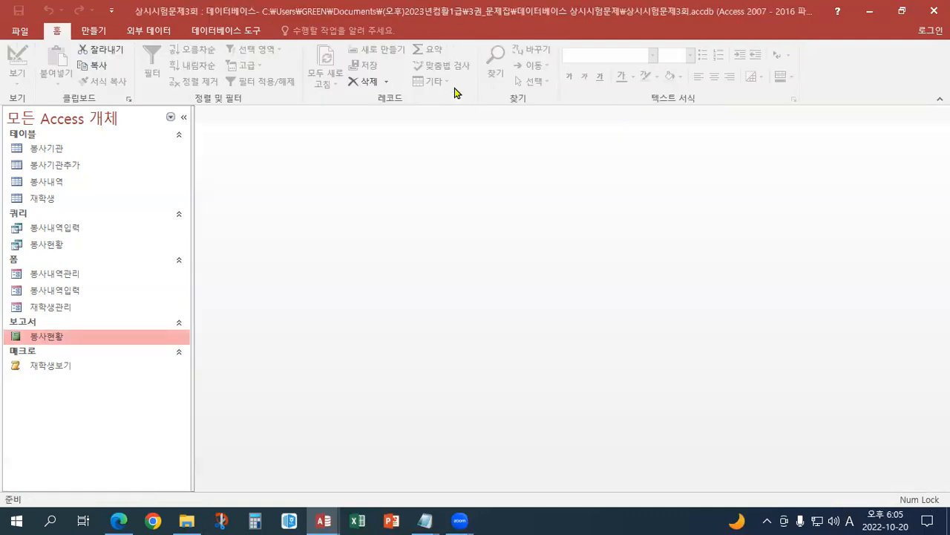
- Create a new query in design view based on the 봉사기관 and 봉사내역 tables
left_click(94, 31)
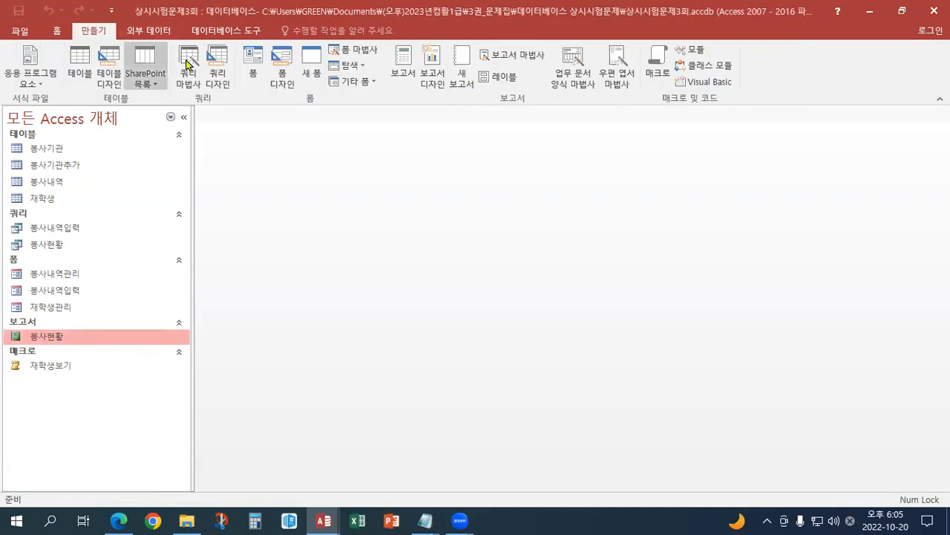
left_click(219, 78)
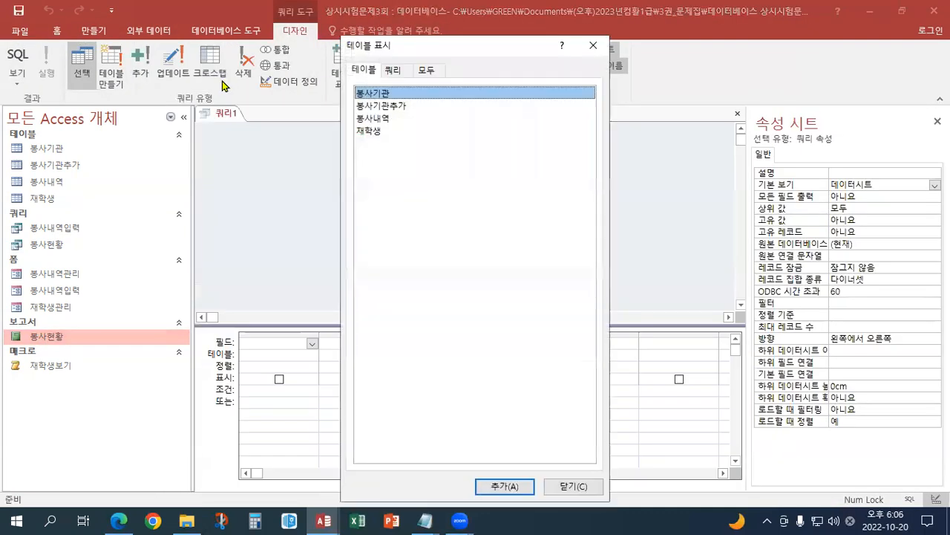
double_click(380, 95)
left_click(381, 119)
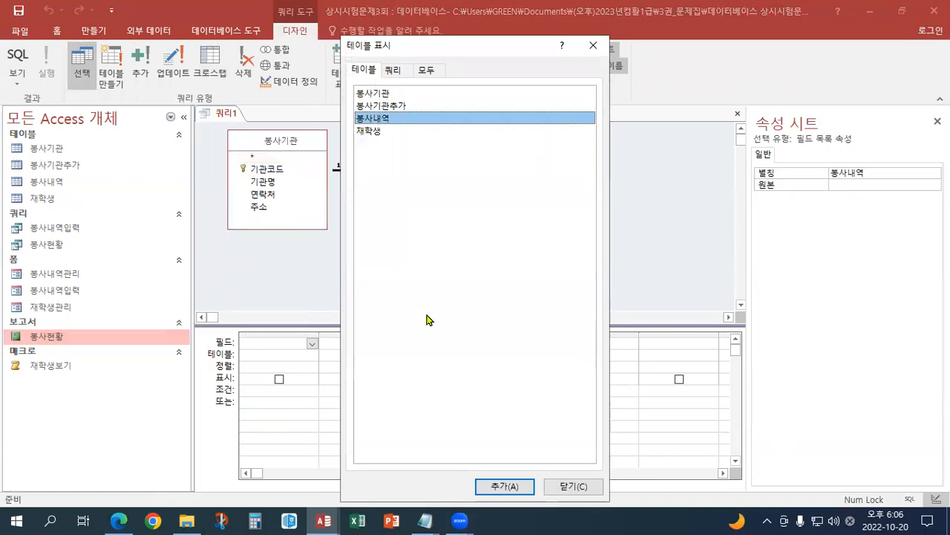
left_click(562, 485)
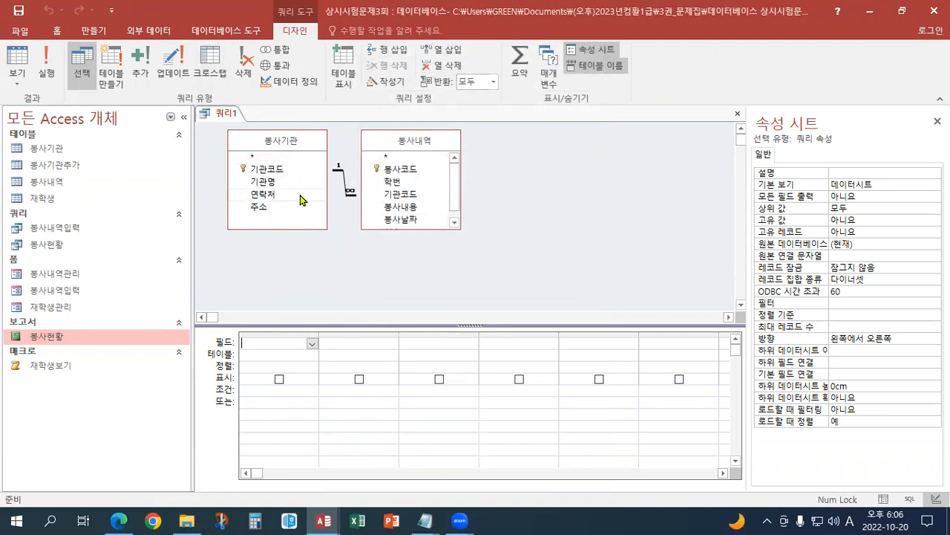
- Add the 봉사내용 and 봉사날짜 fields of 봉사내역 to the query grid
double_click(419, 210)
double_click(414, 220)
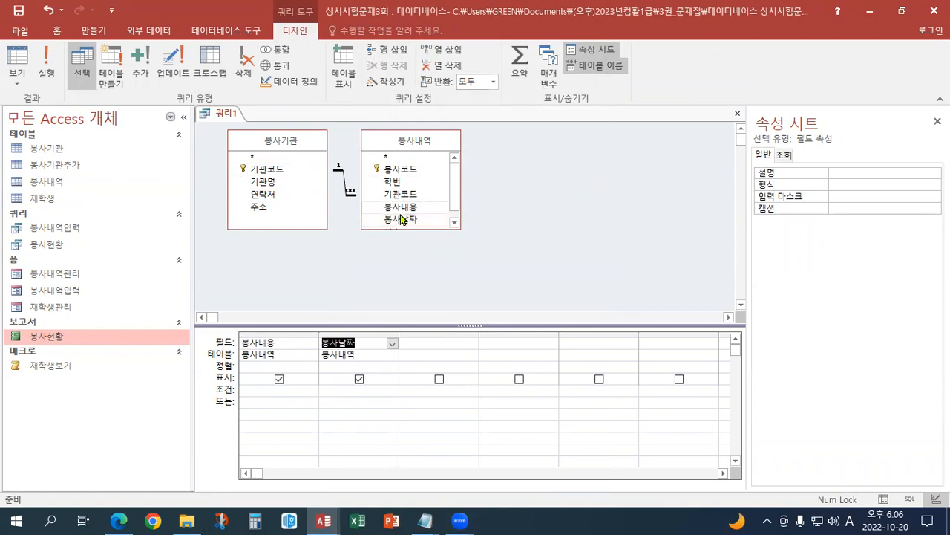
left_click(454, 222)
left_click_drag(455, 212, 452, 198)
- Check the institution names in the 봉사기관 table and add its 기관명 field to the query grid, hidden from the results
double_click(48, 154)
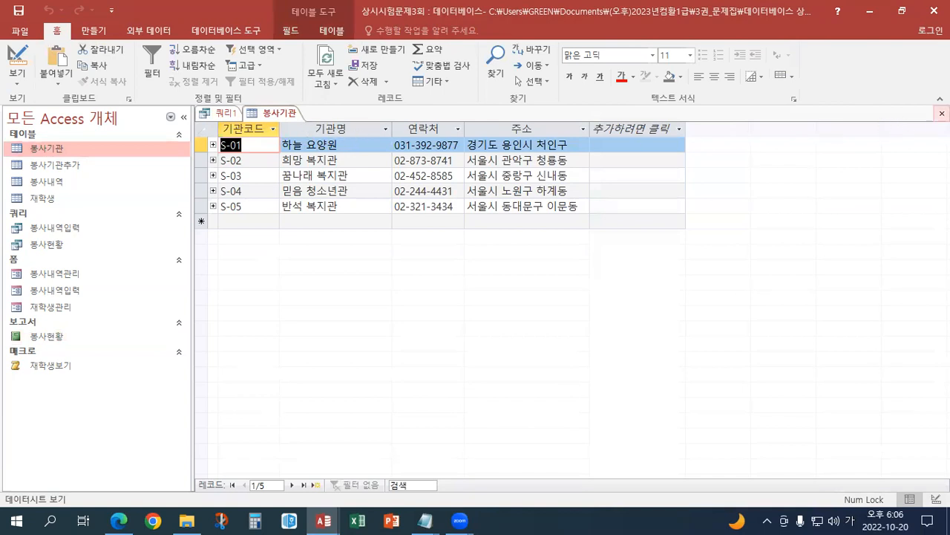
left_click(941, 113)
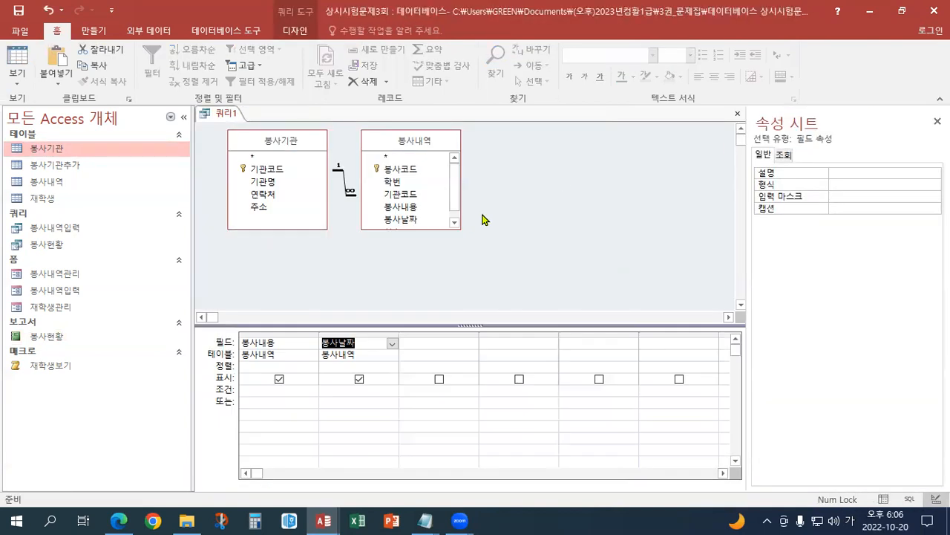
double_click(266, 183)
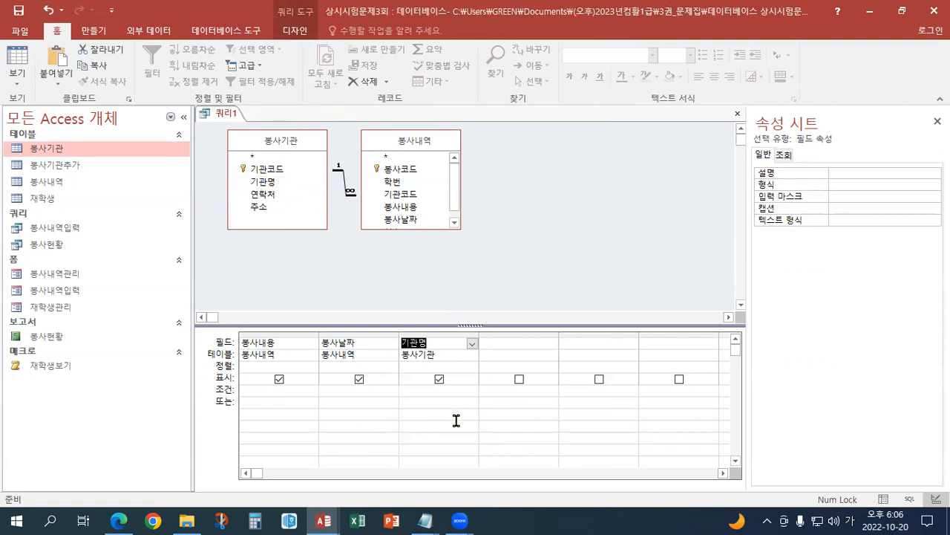
left_click(439, 380)
- Set the criteria of the 기관명 field to '하늘 요양원' in an enlarged editing window
left_click(425, 387)
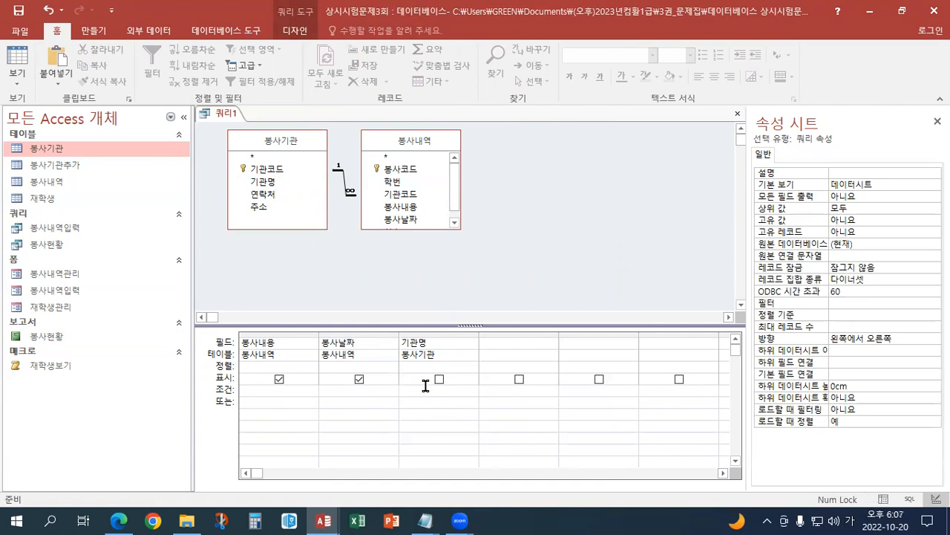
key("shift+F2")
type("하늘")
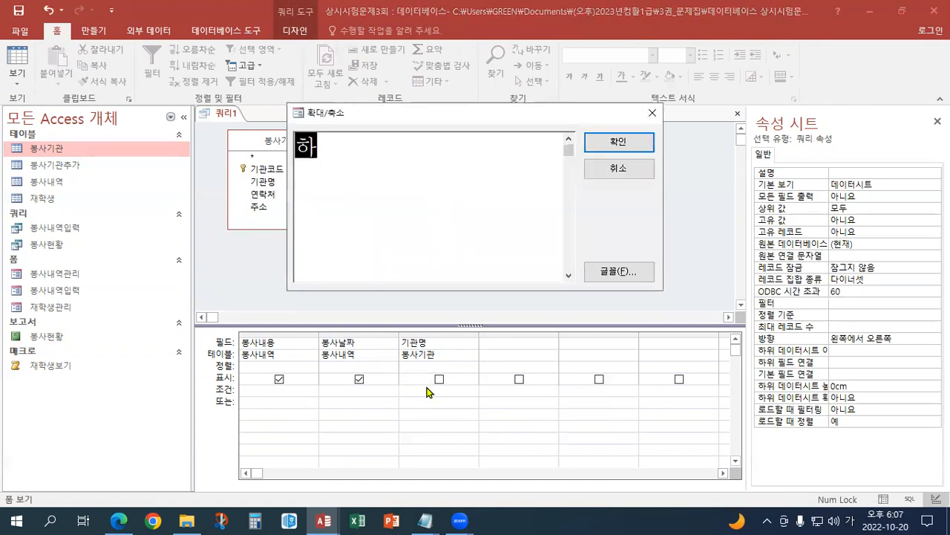
key("BackSpace")
key("BackSpace")
key("BackSpace")
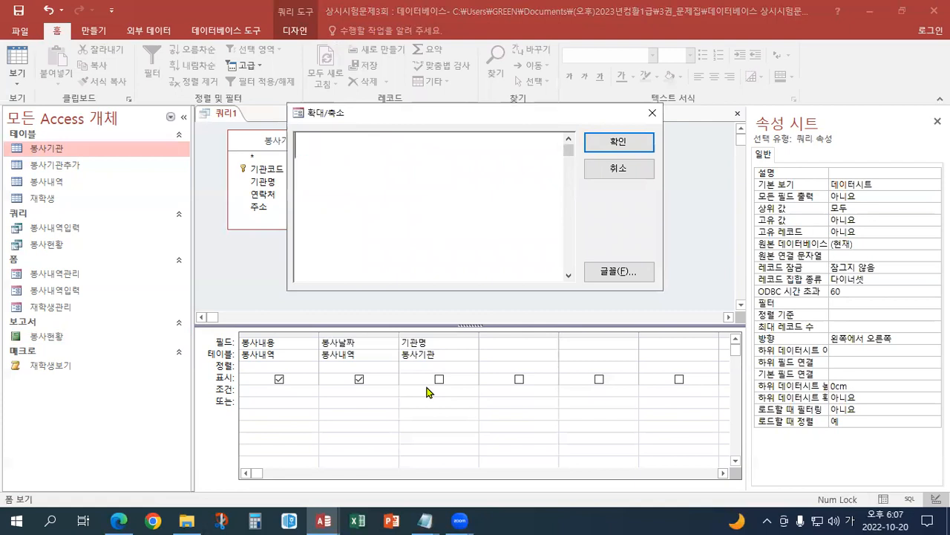
type("'")
type("요")
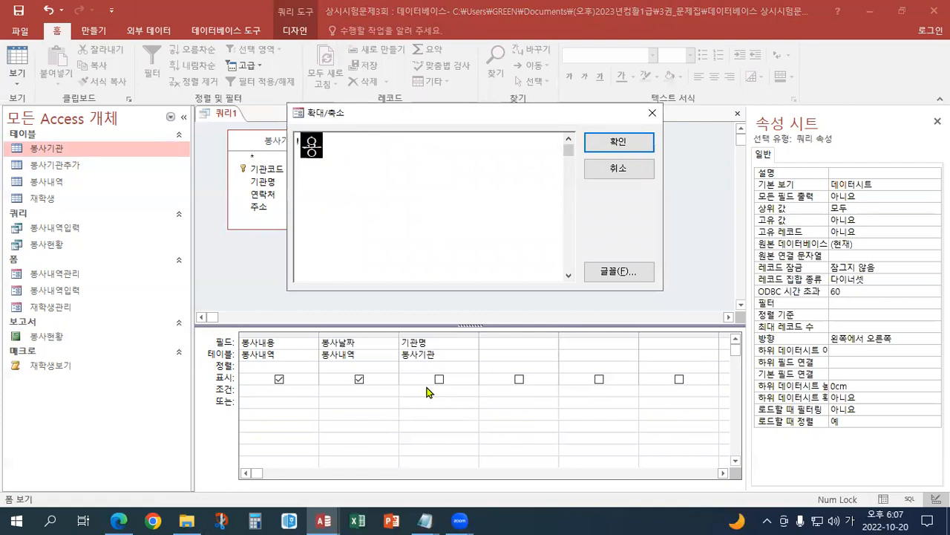
key("BackSpace")
key("BackSpace")
type("하늘 ㅇ")
type("요양원")
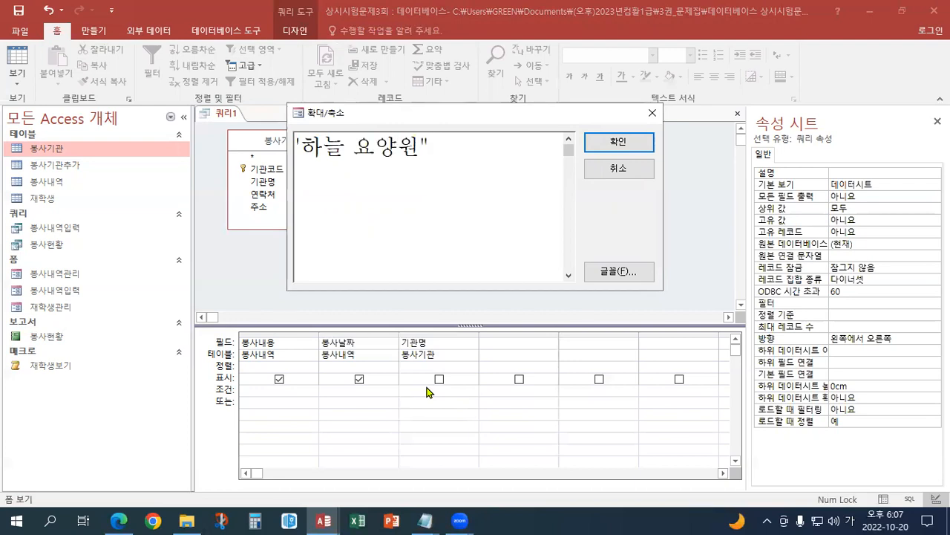
type("'")
left_click(628, 158)
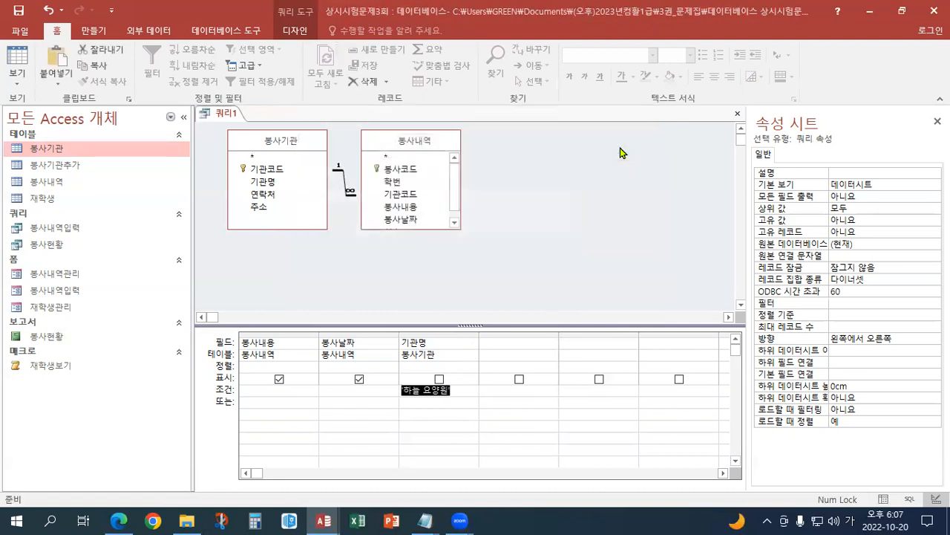
- Sort the 봉사내용 field in ascending order (오름차순) and show the query results as a datasheet
left_click(279, 365)
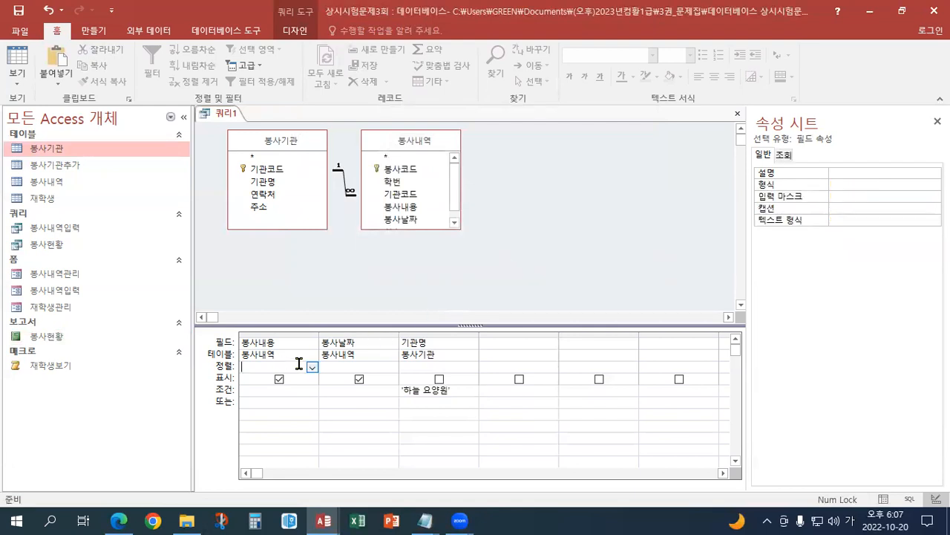
left_click(312, 367)
left_click(297, 378)
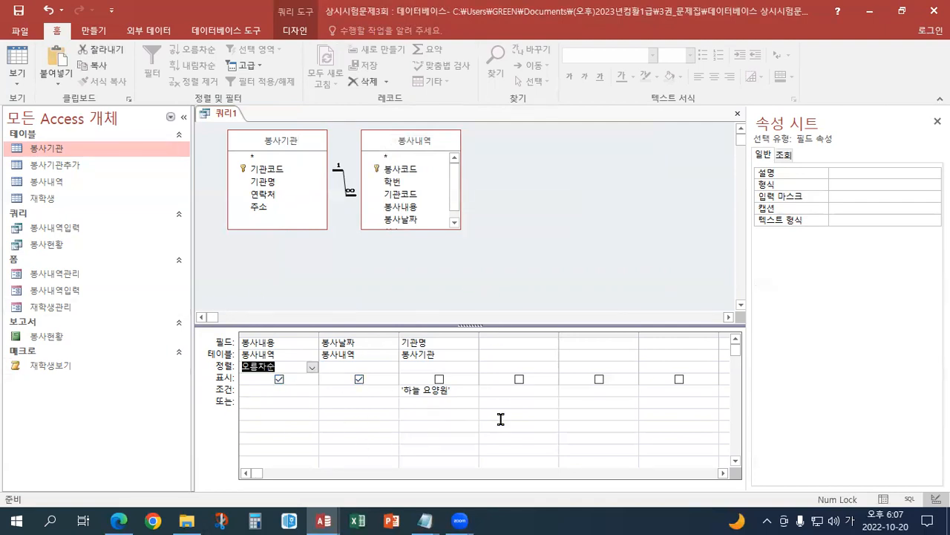
left_click(13, 87)
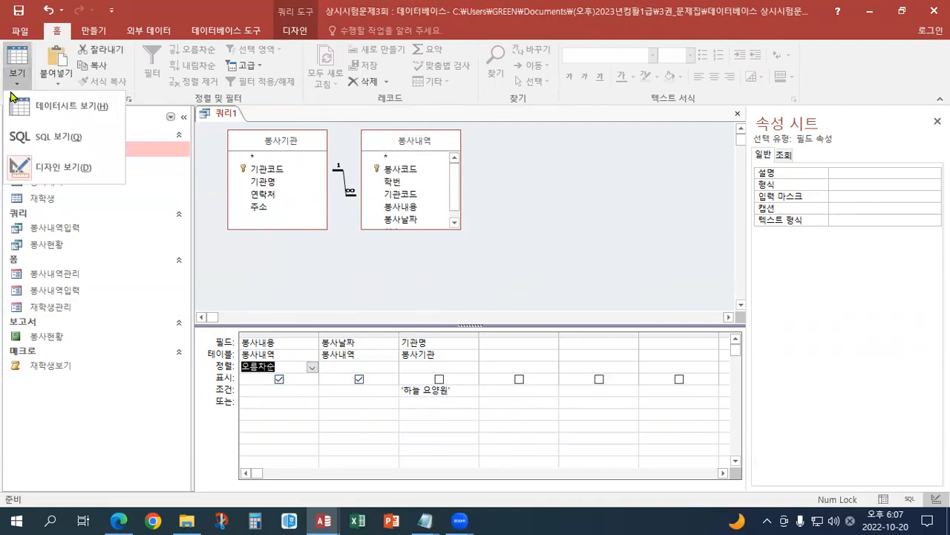
left_click(20, 110)
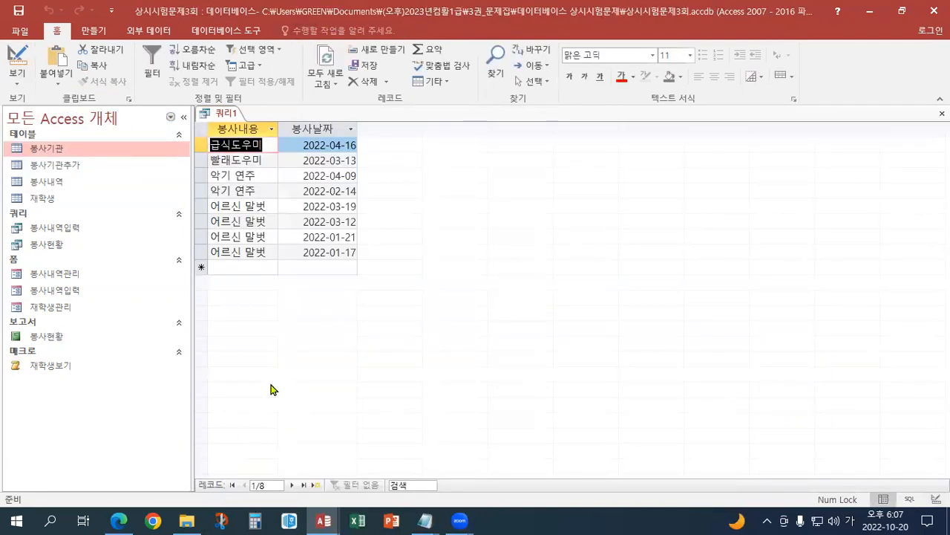
- Save the query as 하늘요양원조회 and close it
left_click(18, 11)
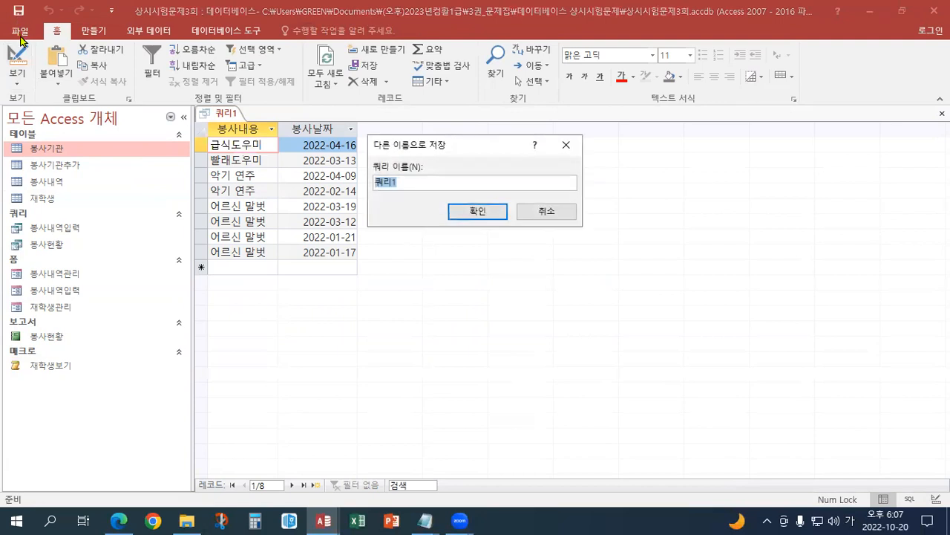
type("하름응악")
key("BackSpace")
key("BackSpace")
key("BackSpace")
key("BackSpace")
type("으앙")
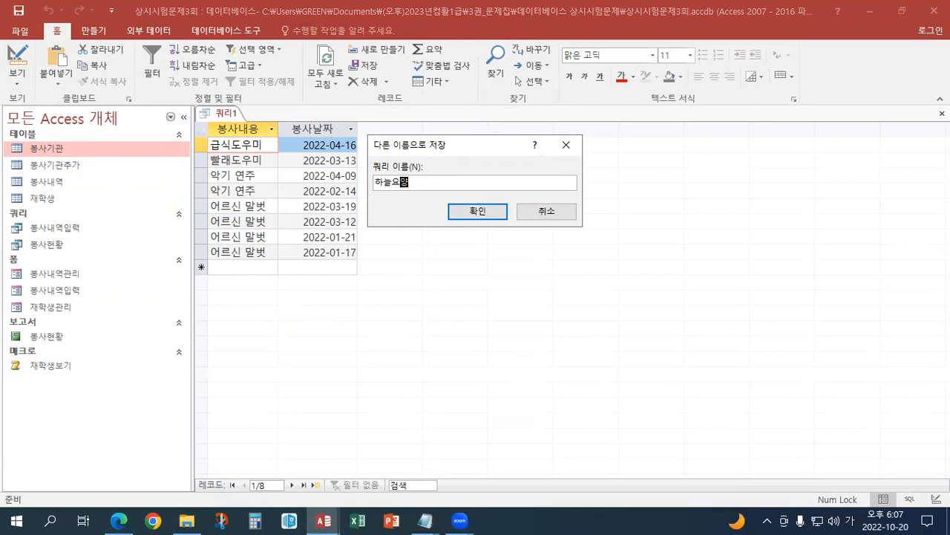
type("원조회")
key("Return")
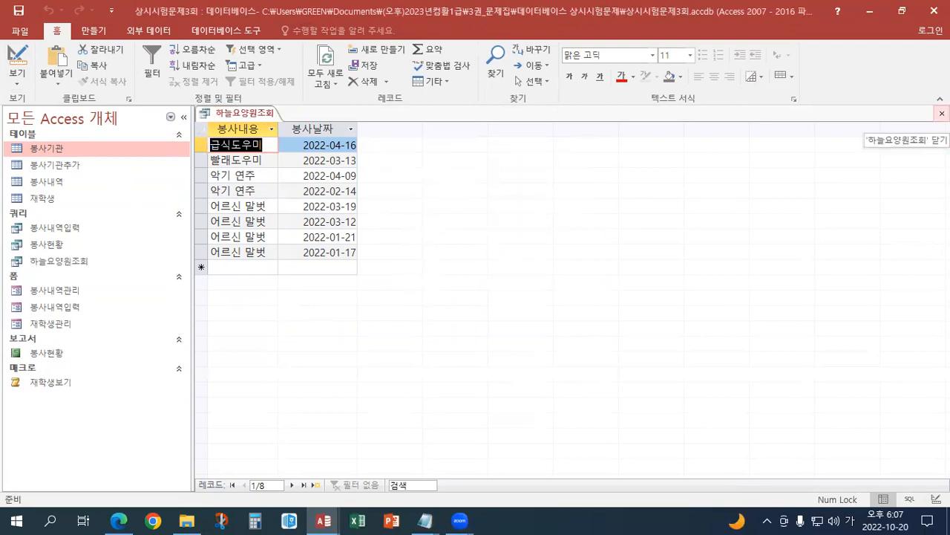
left_click(941, 113)
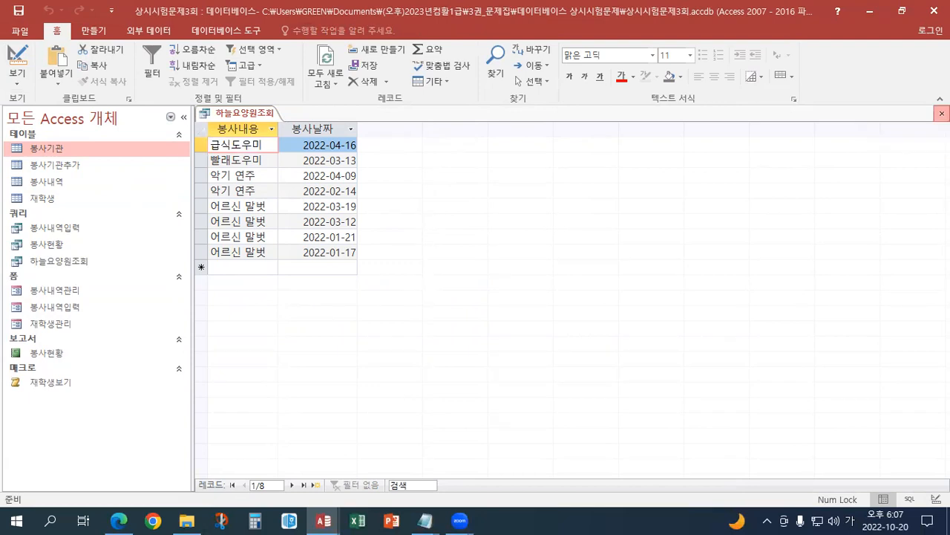
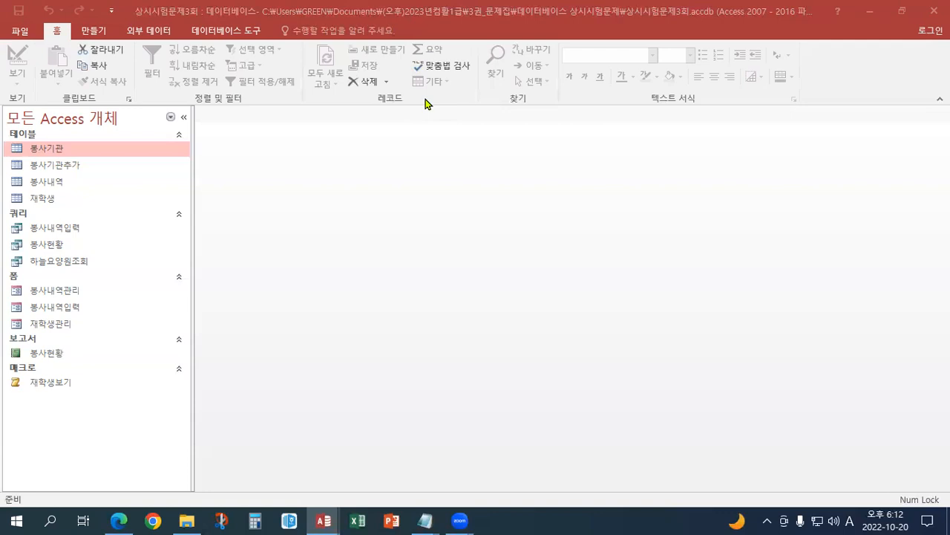
- Create another query in design view based on the 봉사기관, 봉사내역 and 재학생 tables
left_click(94, 29)
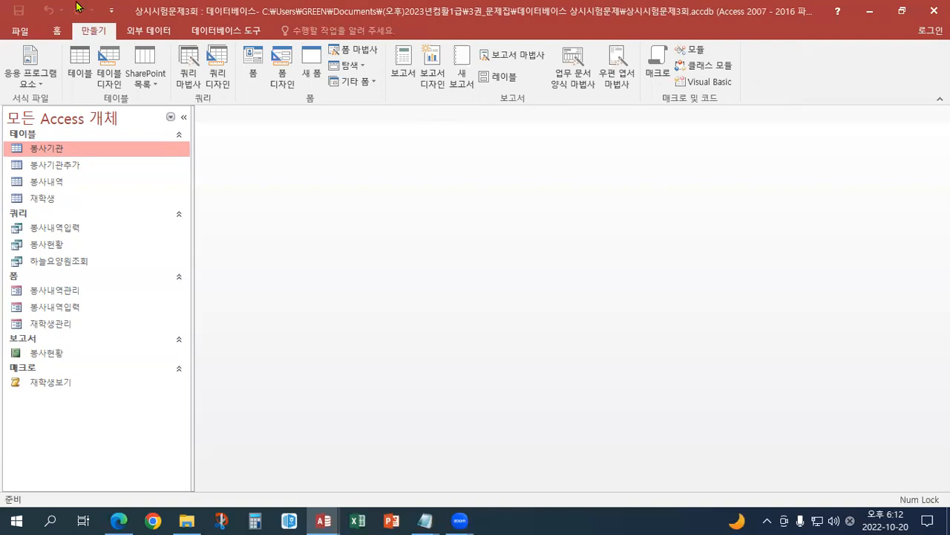
left_click(215, 78)
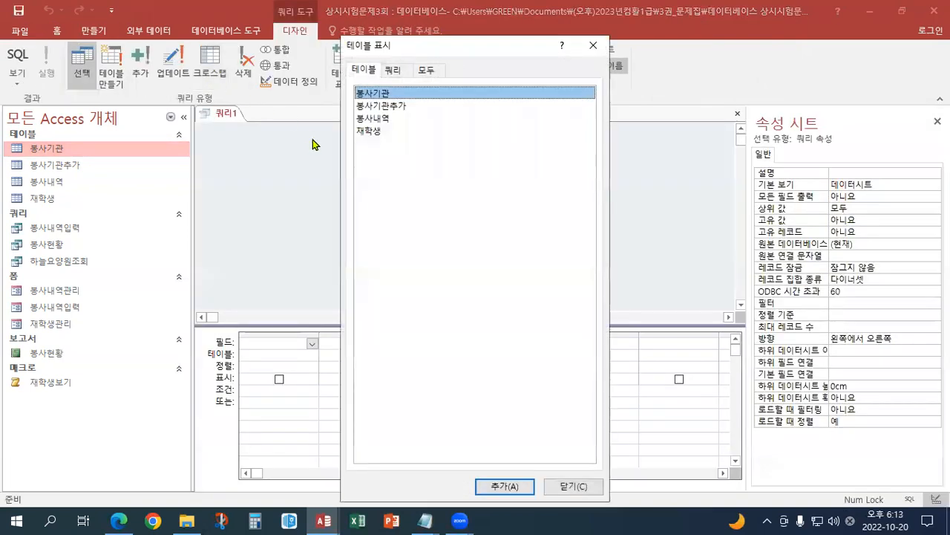
double_click(382, 94)
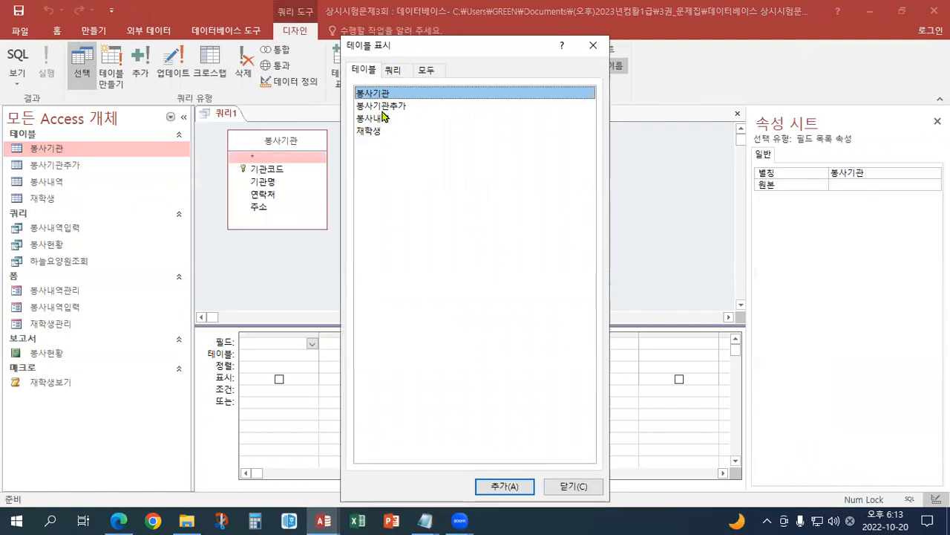
double_click(383, 120)
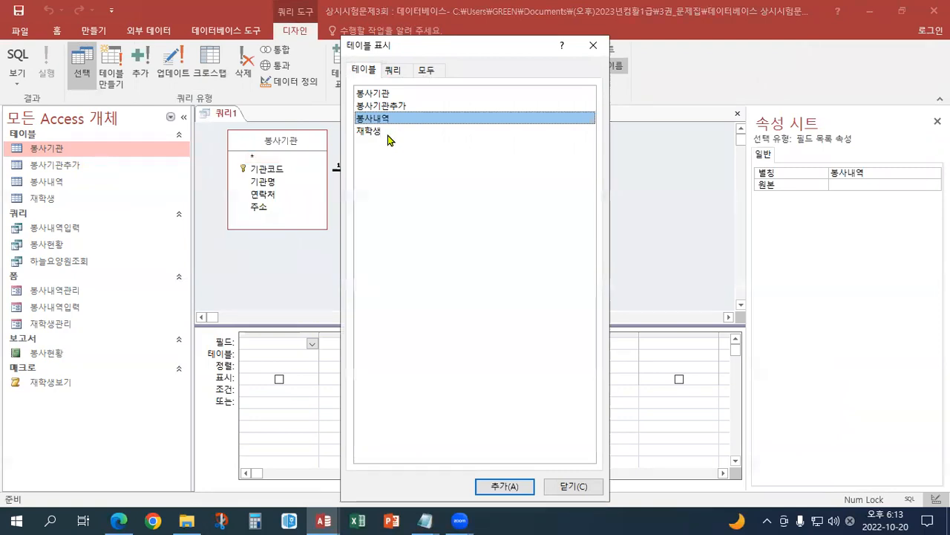
double_click(379, 131)
left_click(577, 487)
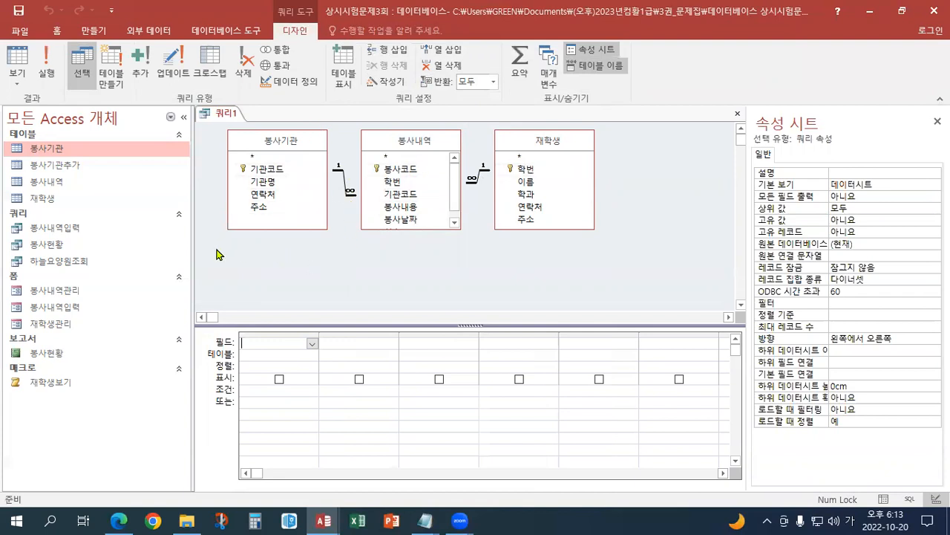
- Add 기관명 from 봉사기관, 학과 from 재학생 and 봉사코드 from 봉사내역 to the query grid, checking the 재학생 table's data
left_click(264, 183)
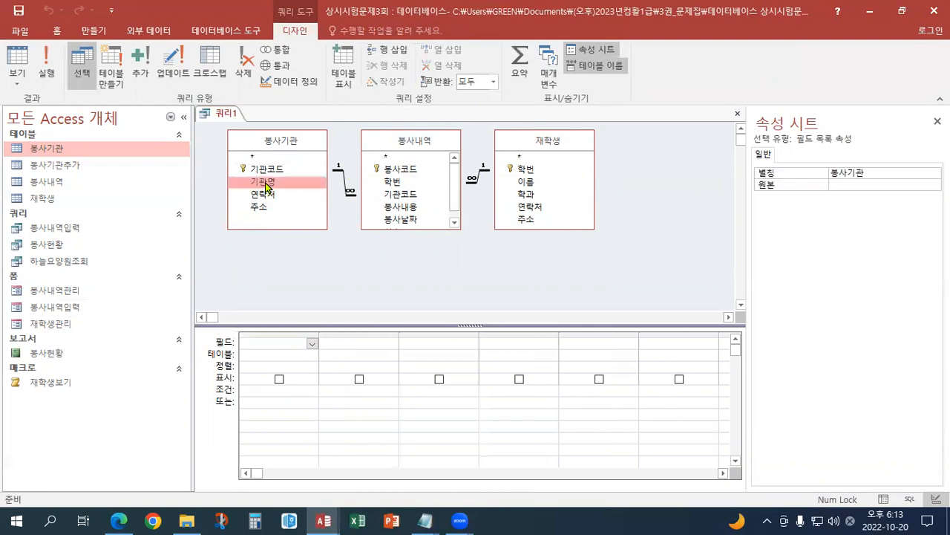
double_click(266, 185)
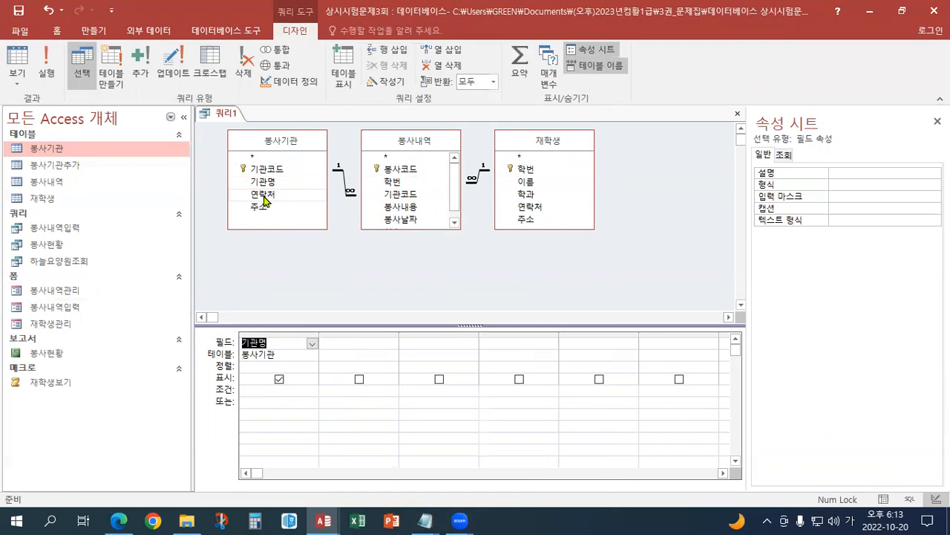
left_click(516, 194)
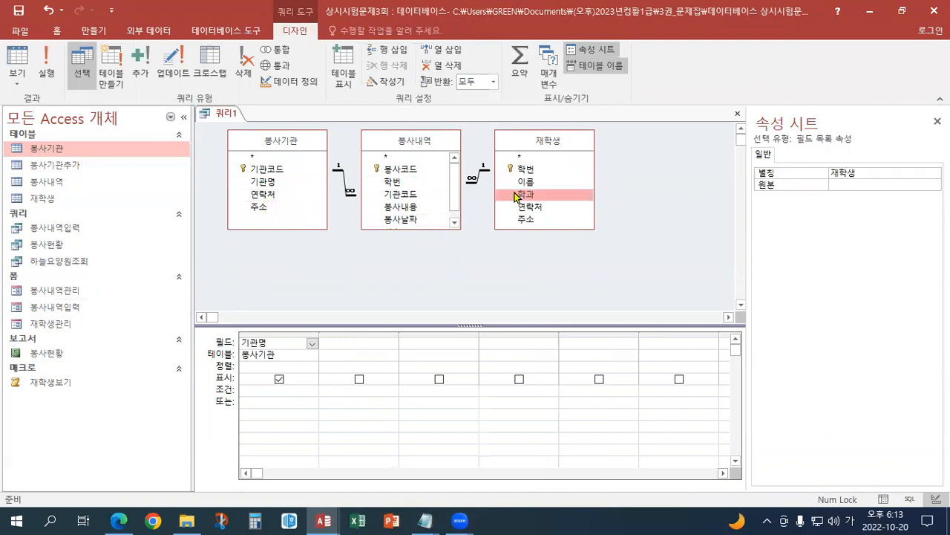
double_click(49, 198)
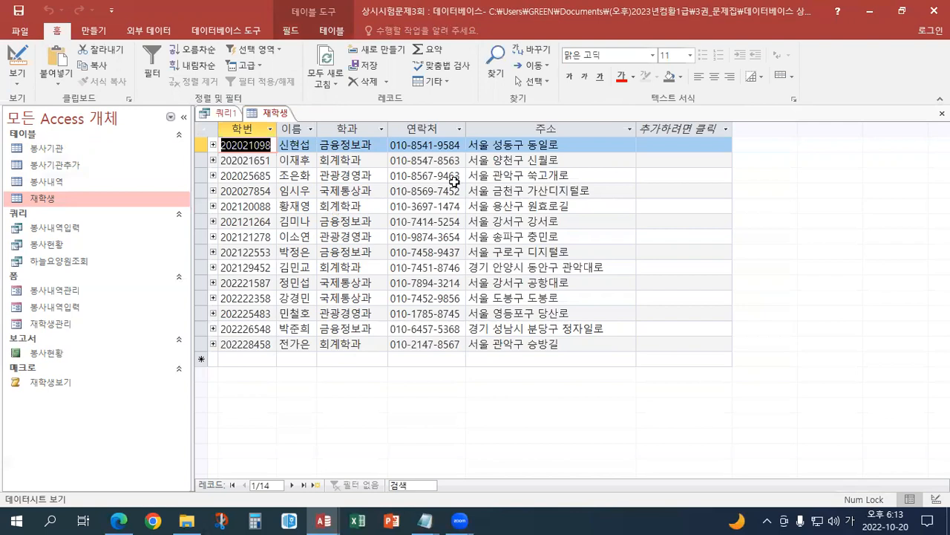
left_click(941, 112)
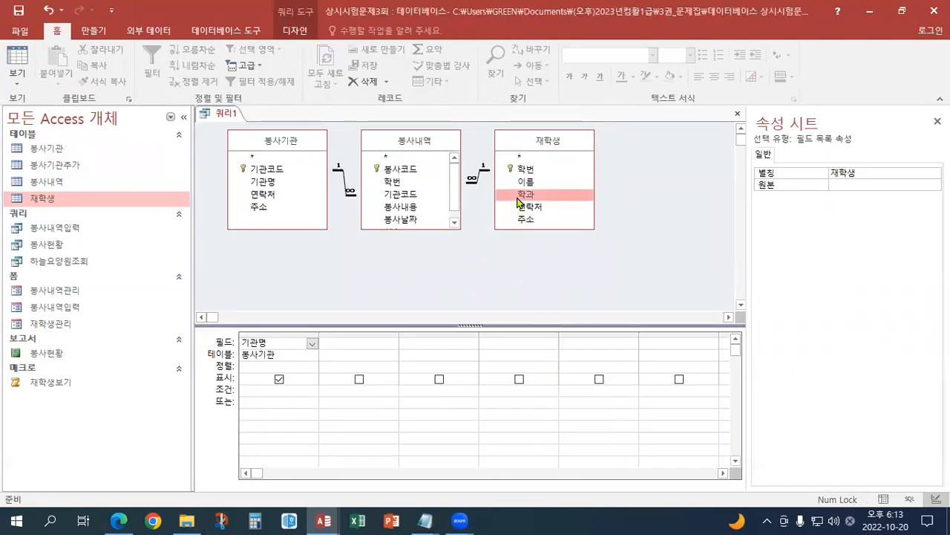
double_click(518, 196)
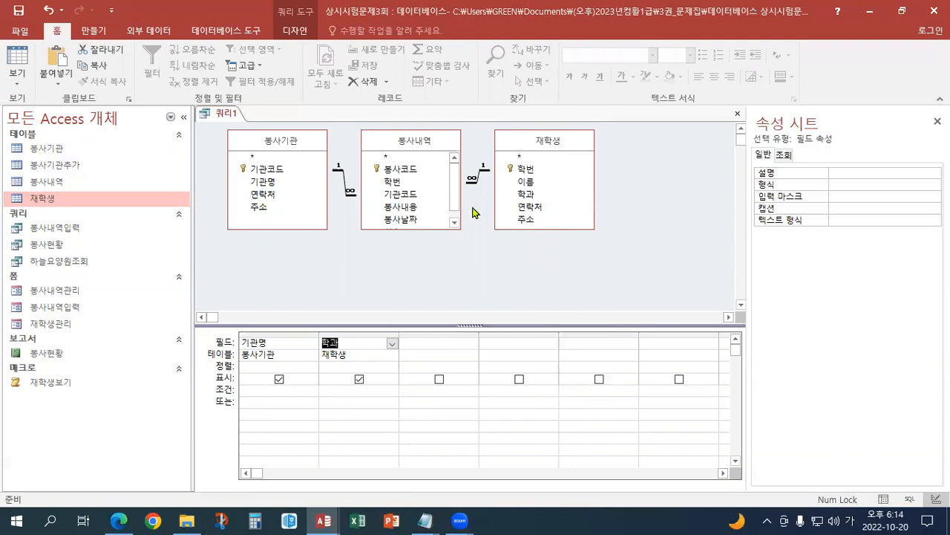
left_click(399, 171)
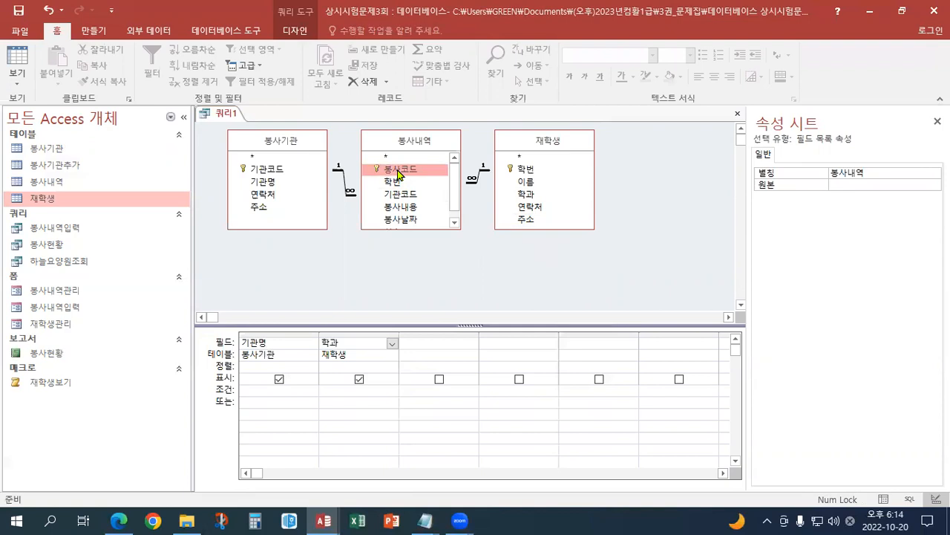
left_click_drag(399, 175, 427, 343)
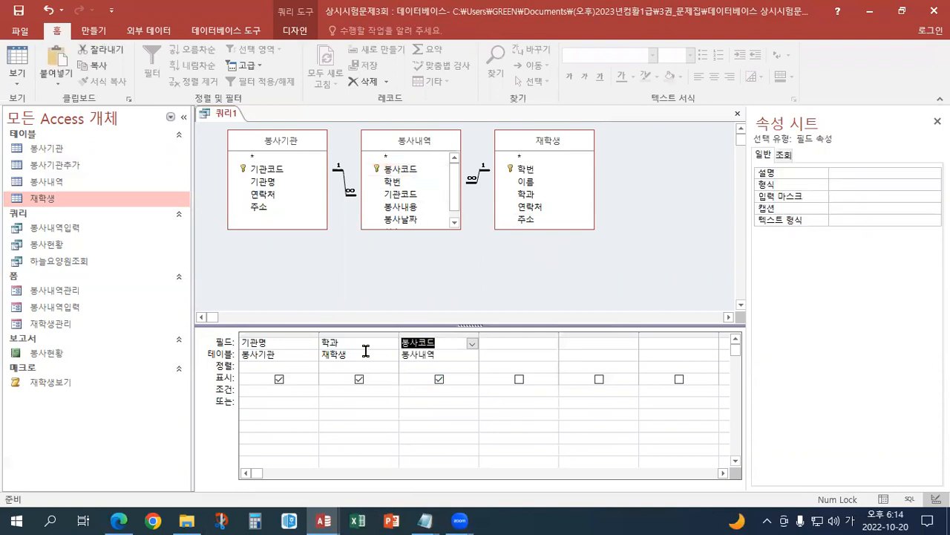
- Convert the query to a crosstab (크로스탭) and summarize the 봉사코드 field by 개수
left_click(293, 34)
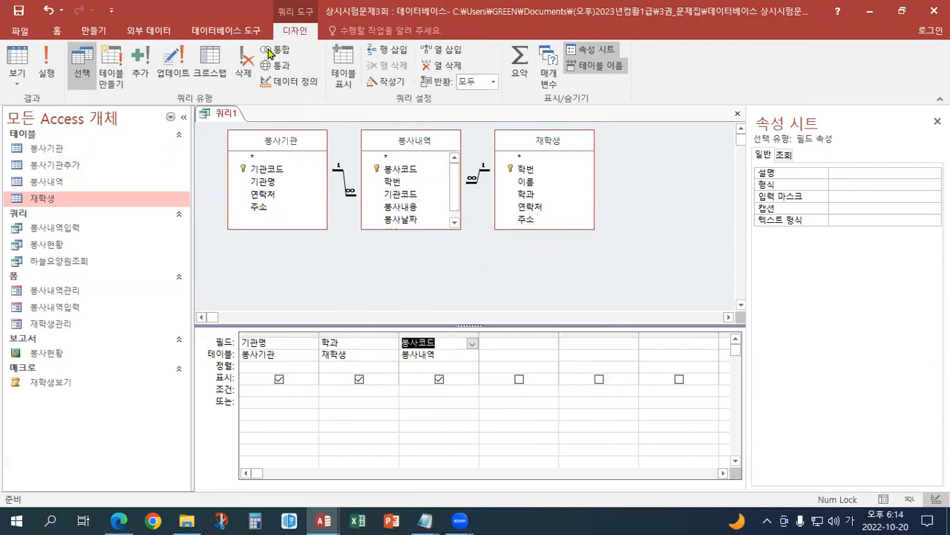
left_click(212, 75)
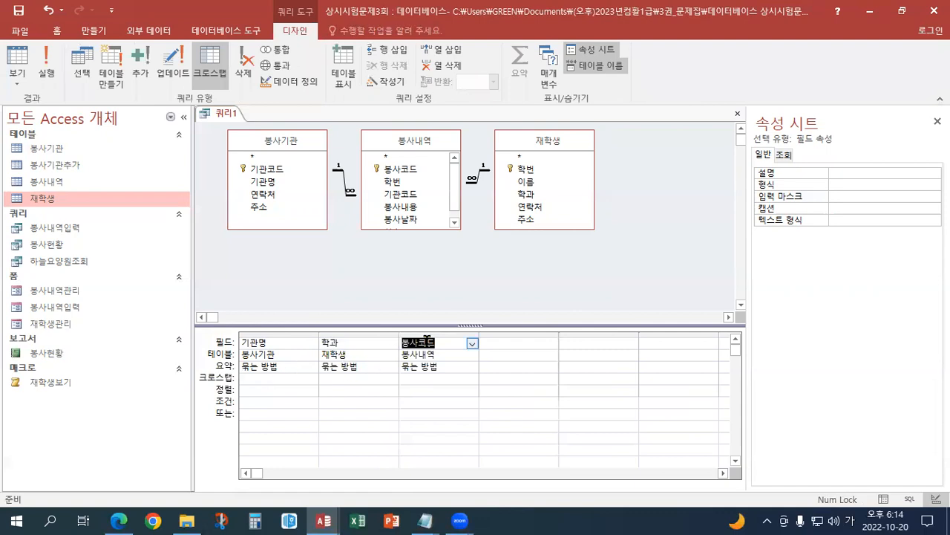
left_click(452, 367)
left_click(472, 367)
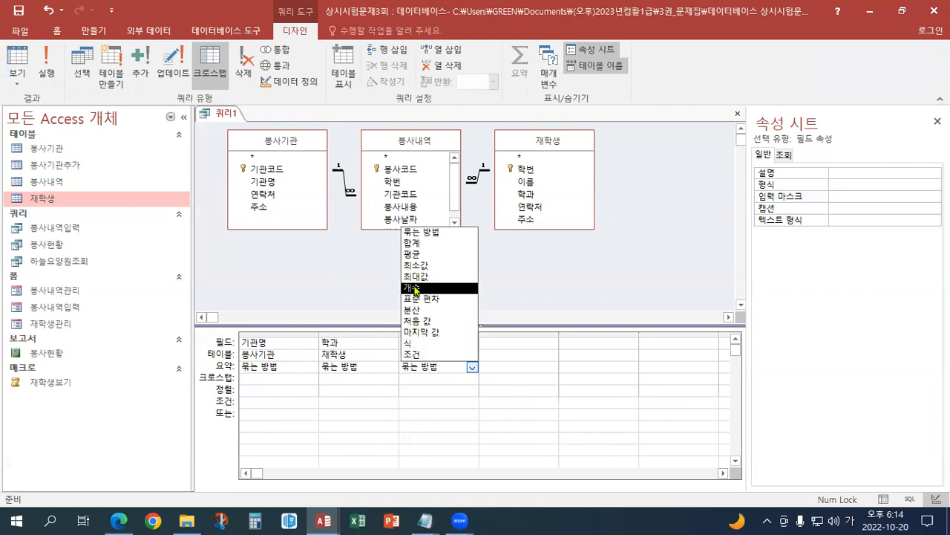
left_click(415, 289)
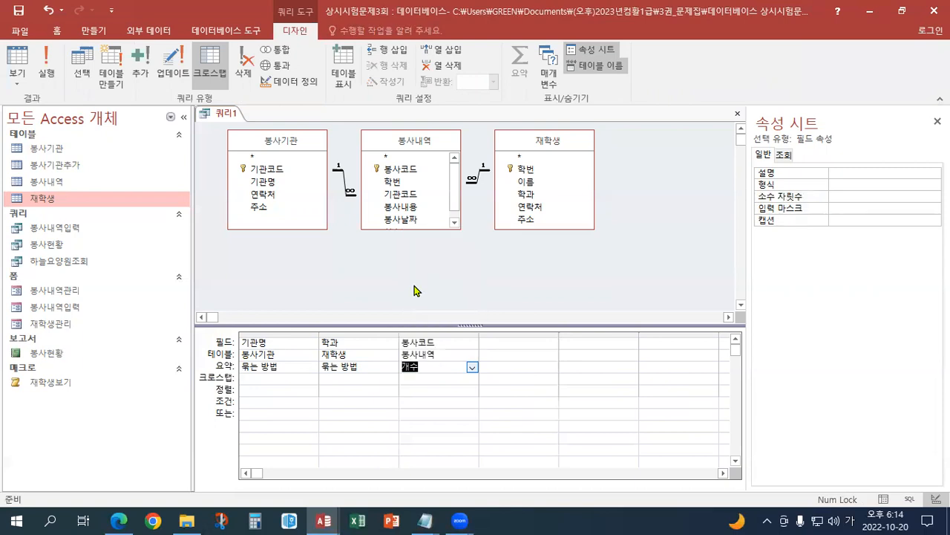
- Set the crosstab roles: 기관명 as 행 머리글, 학과 as 열 머리글 and 봉사코드 as 값
left_click(274, 379)
left_click(313, 379)
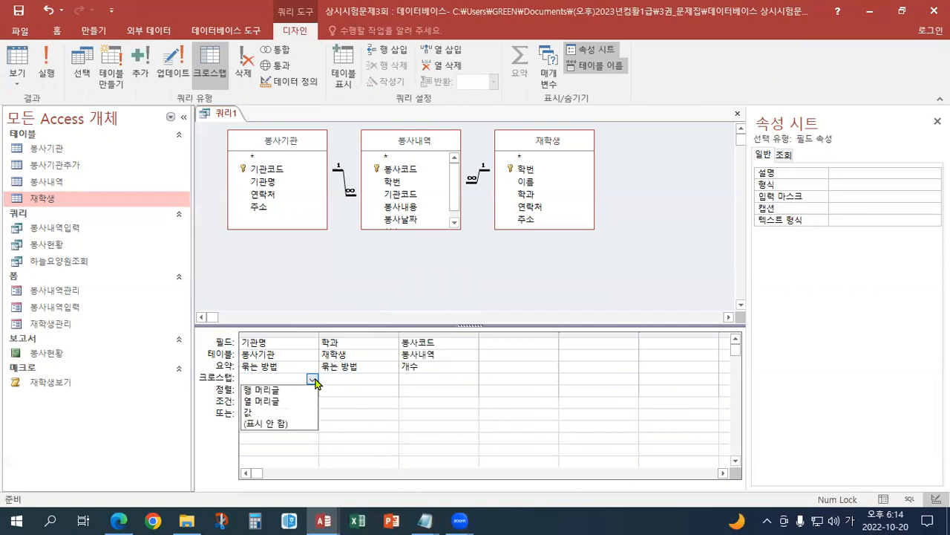
left_click(288, 389)
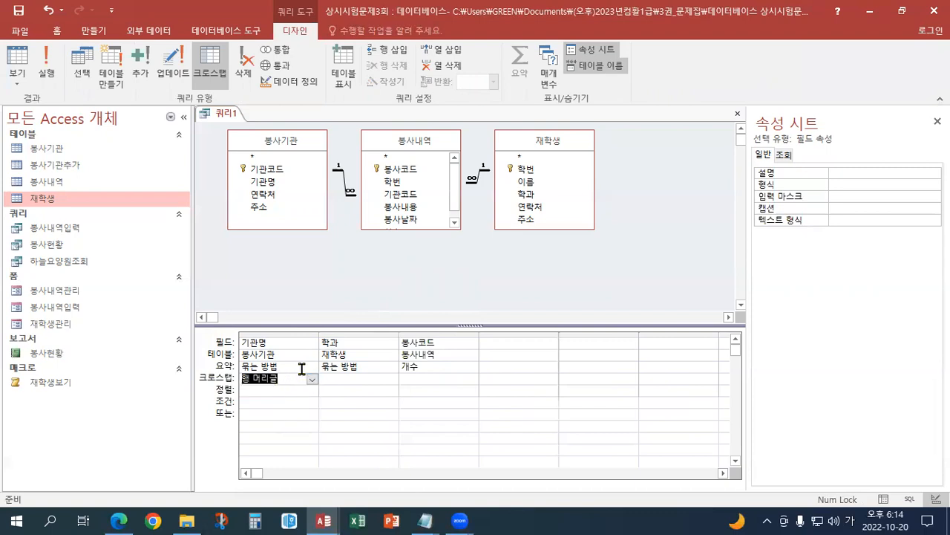
left_click(338, 377)
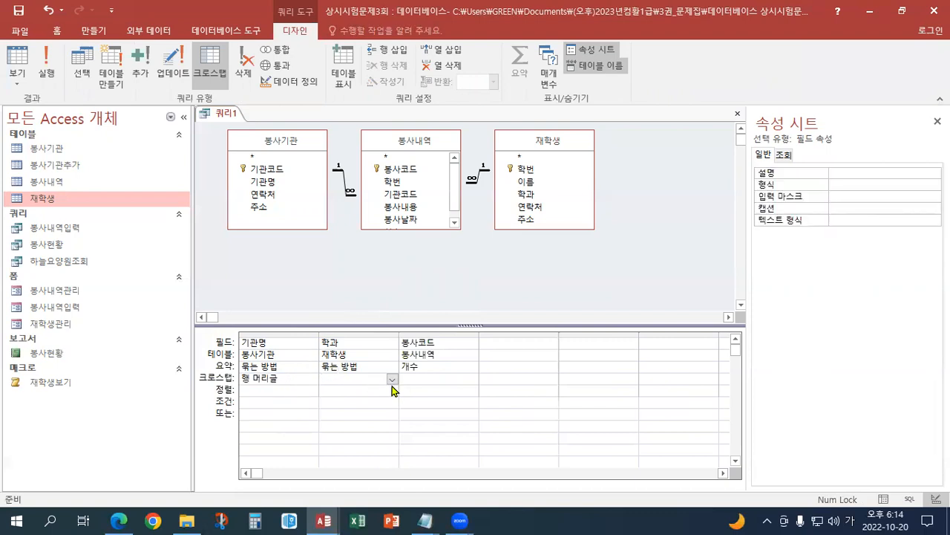
left_click(393, 379)
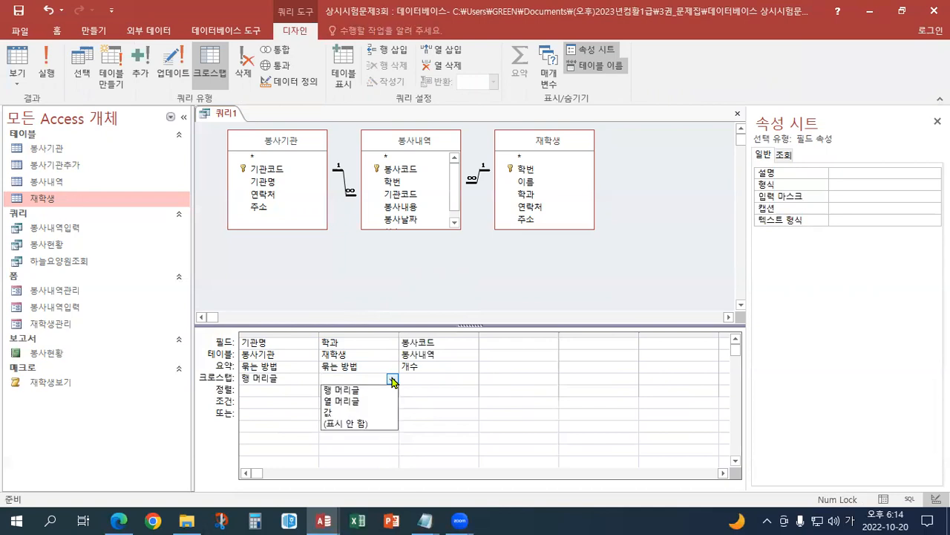
left_click(365, 402)
left_click(419, 381)
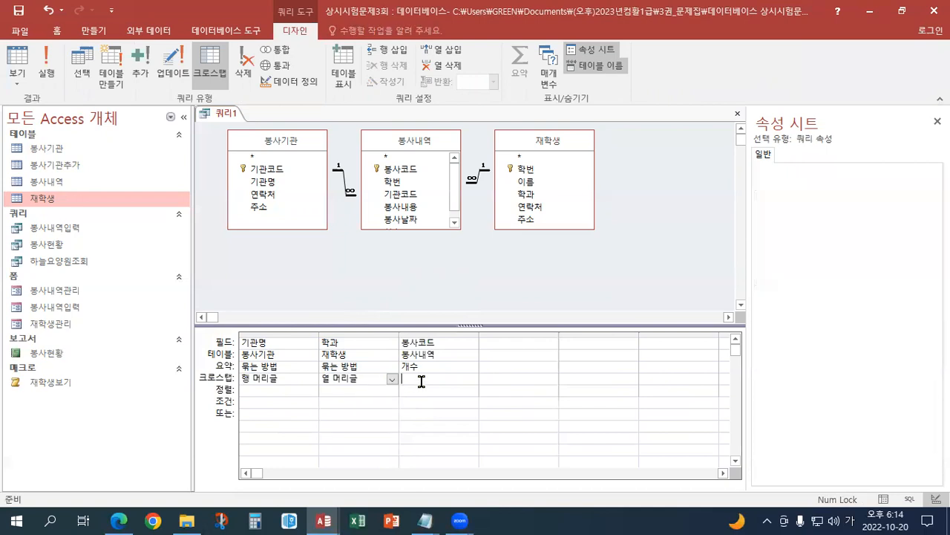
left_click(473, 379)
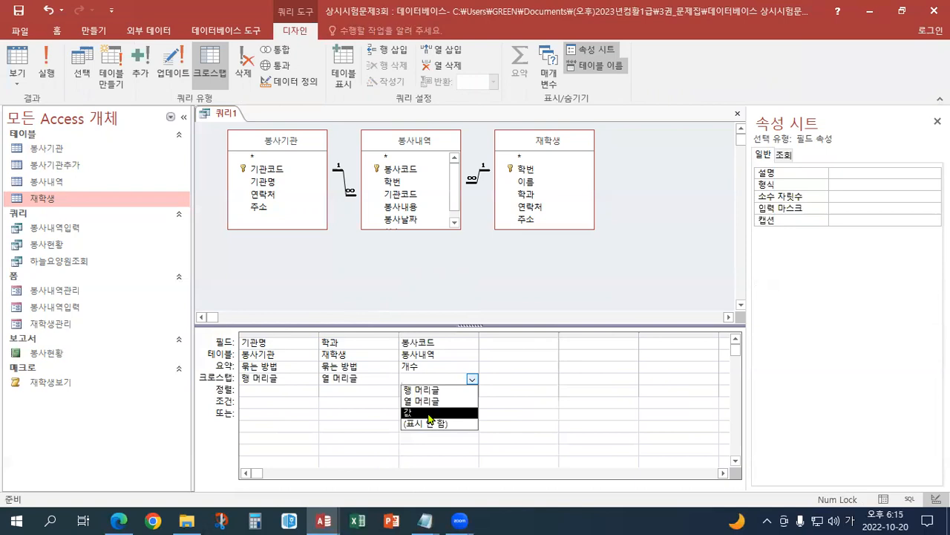
left_click(427, 412)
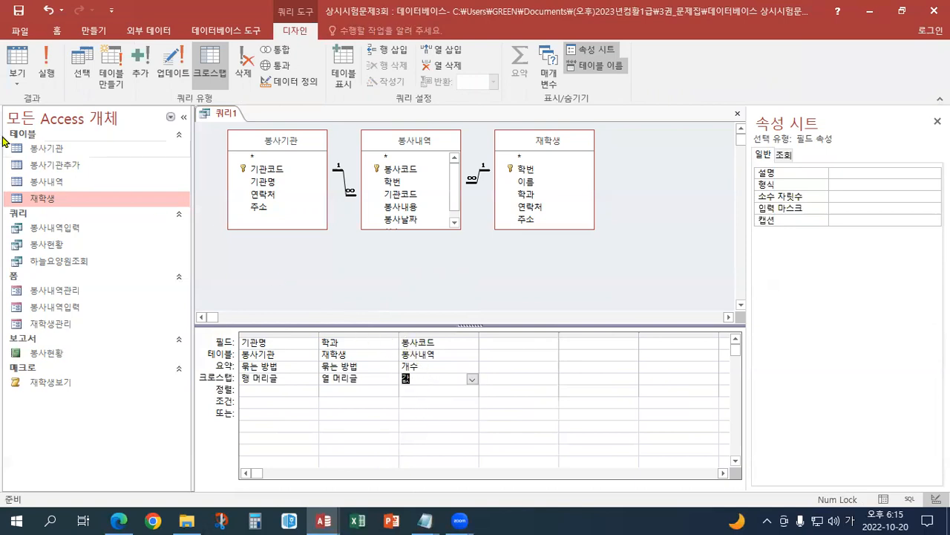
- Preview the crosstab query as a datasheet and return to design view
left_click(17, 77)
left_click(24, 111)
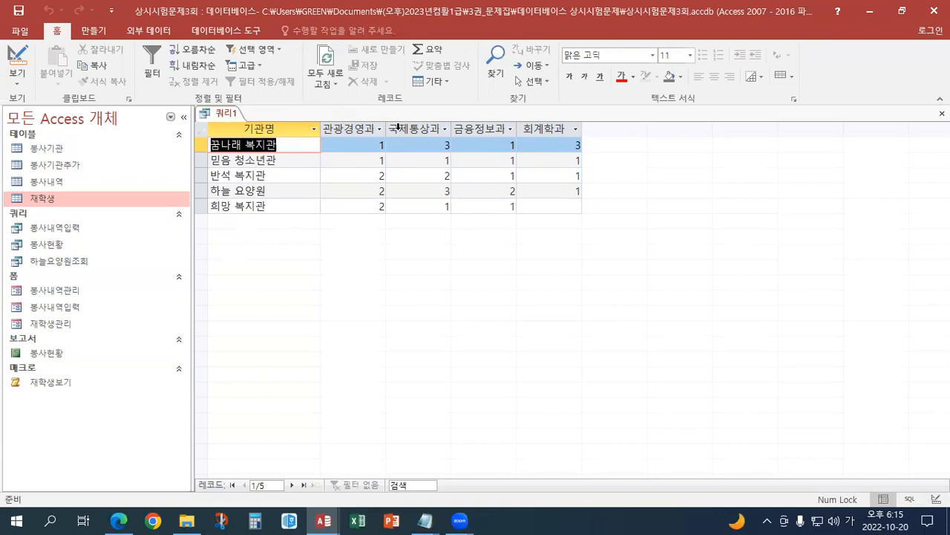
left_click(16, 75)
left_click(34, 169)
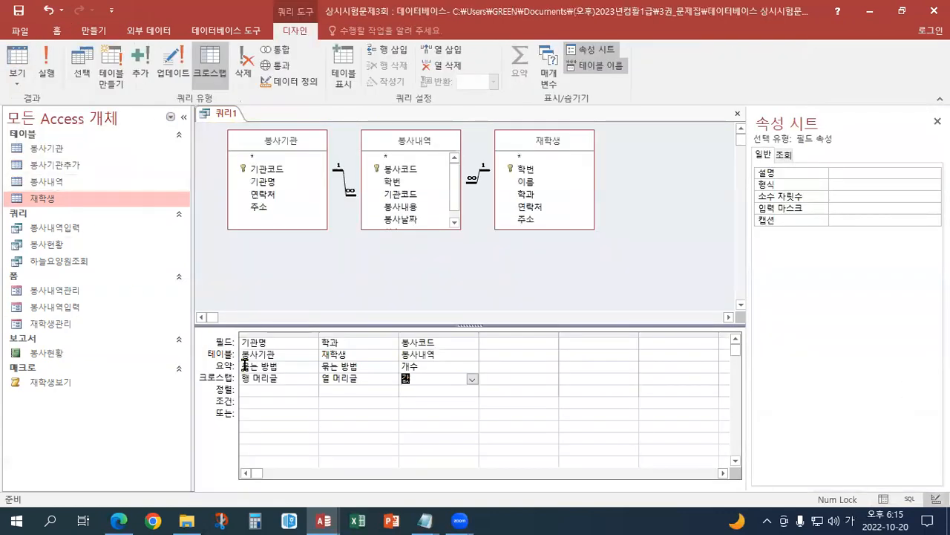
- Add a second 봉사코드 column to the query, summarized by 개수 and used as 행 머리글
left_click(493, 340)
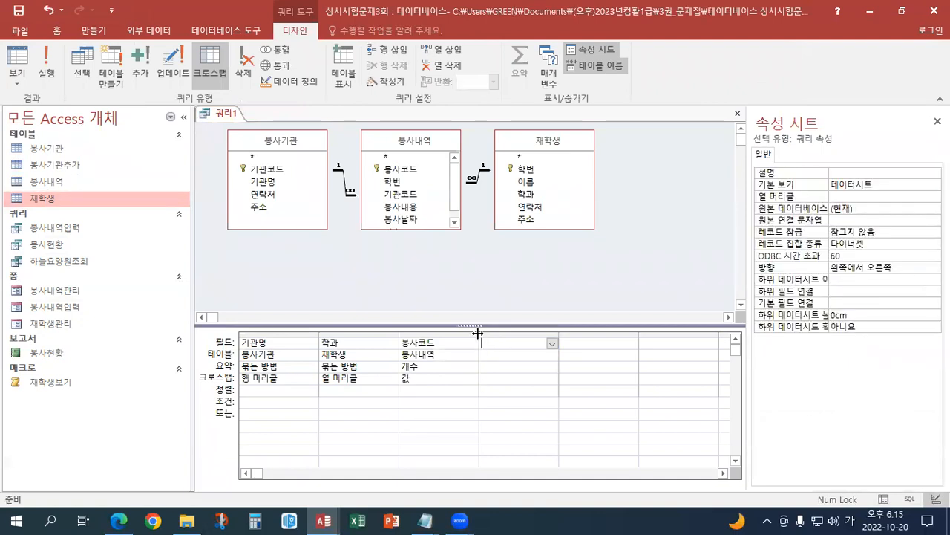
double_click(409, 175)
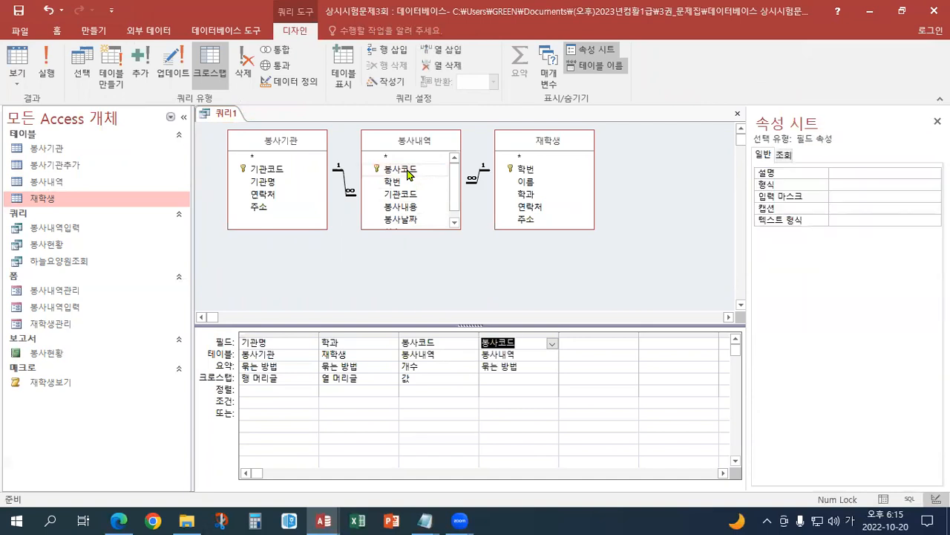
left_click(522, 366)
left_click(551, 366)
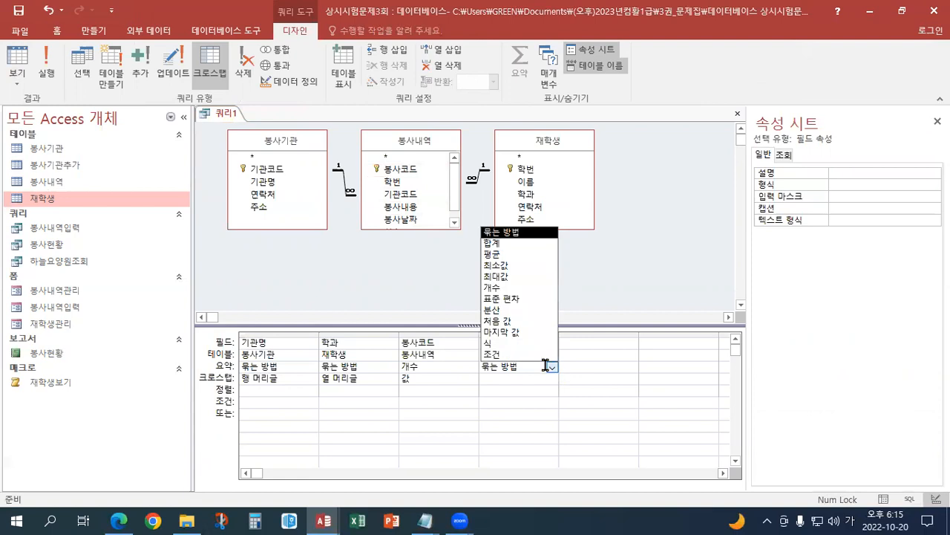
left_click(502, 290)
left_click(498, 380)
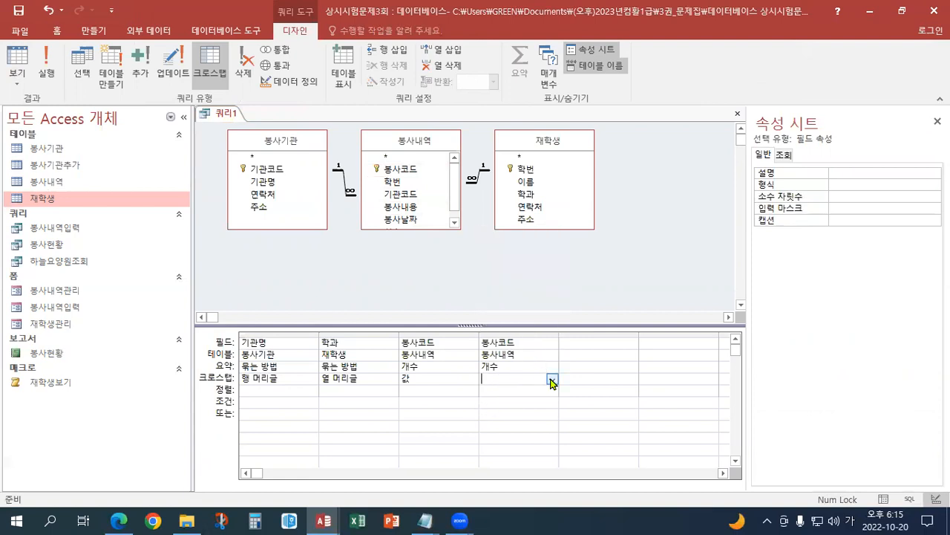
left_click(552, 381)
left_click(523, 389)
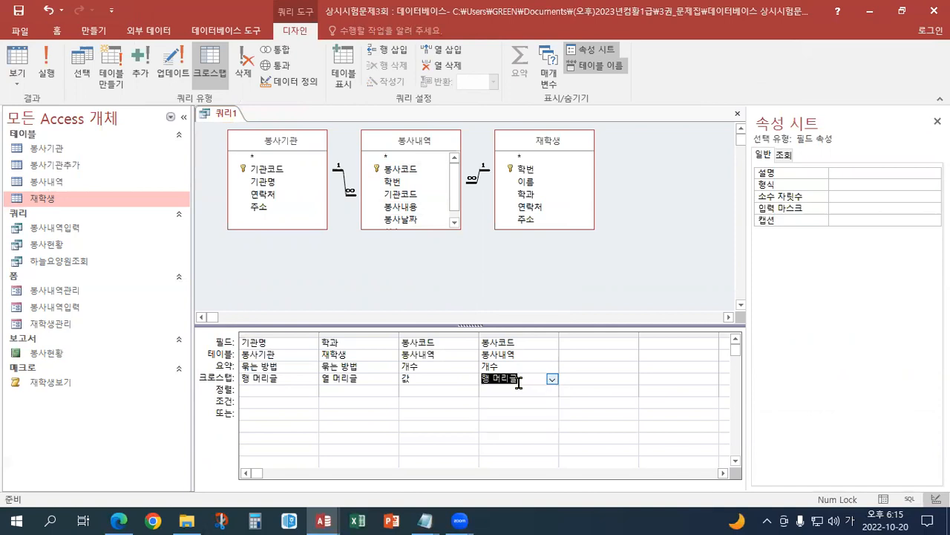
left_click(496, 344)
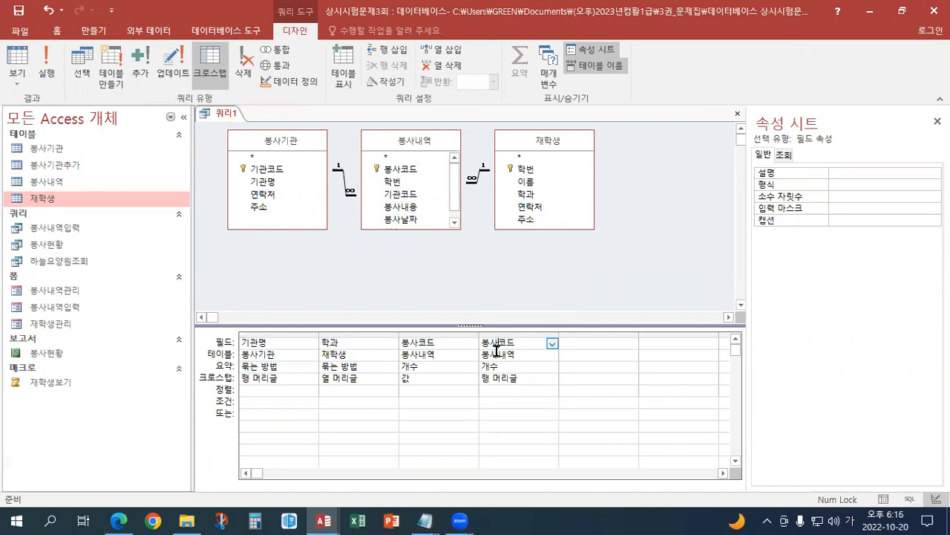
left_click(497, 367)
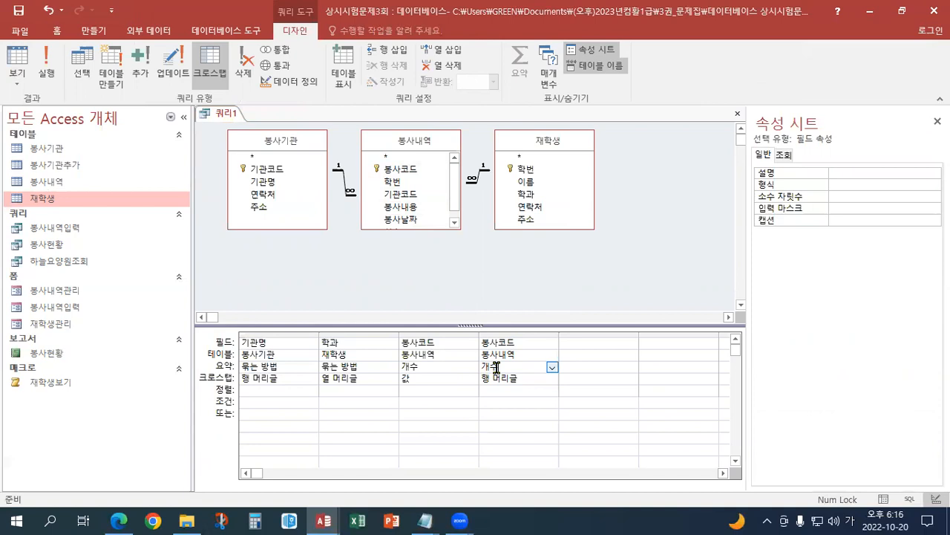
- Check the added 봉사코드 count column in the datasheet and go back to design view
left_click(16, 78)
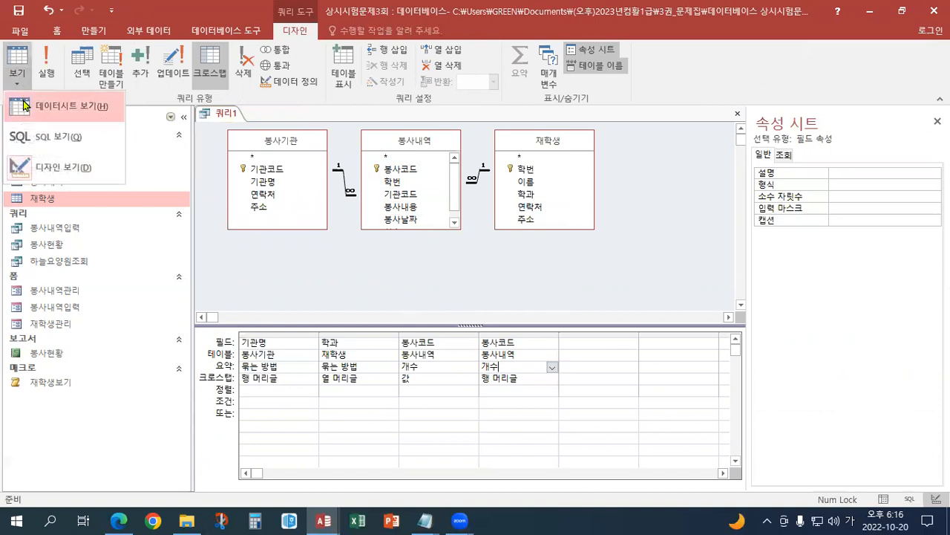
left_click(28, 104)
left_click_drag(385, 130, 392, 197)
left_click_drag(392, 130, 385, 130)
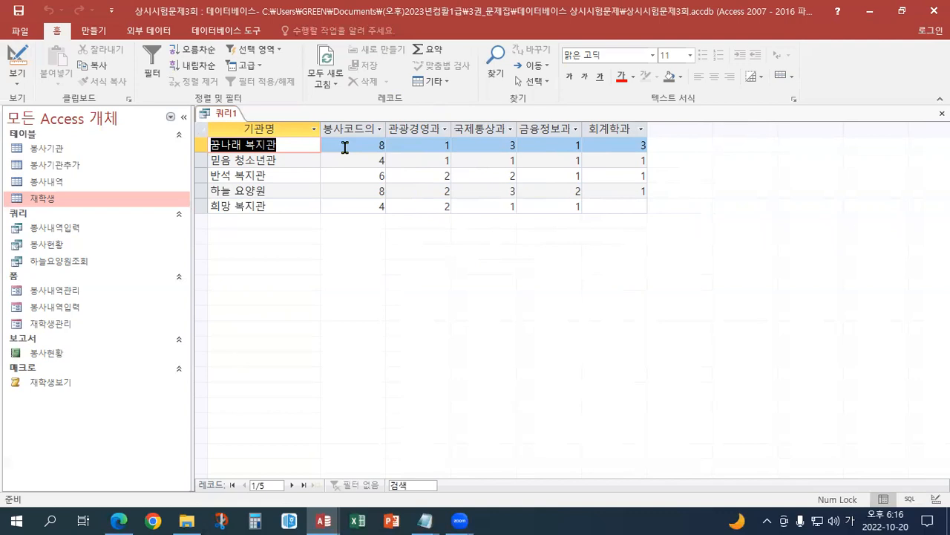
left_click(13, 80)
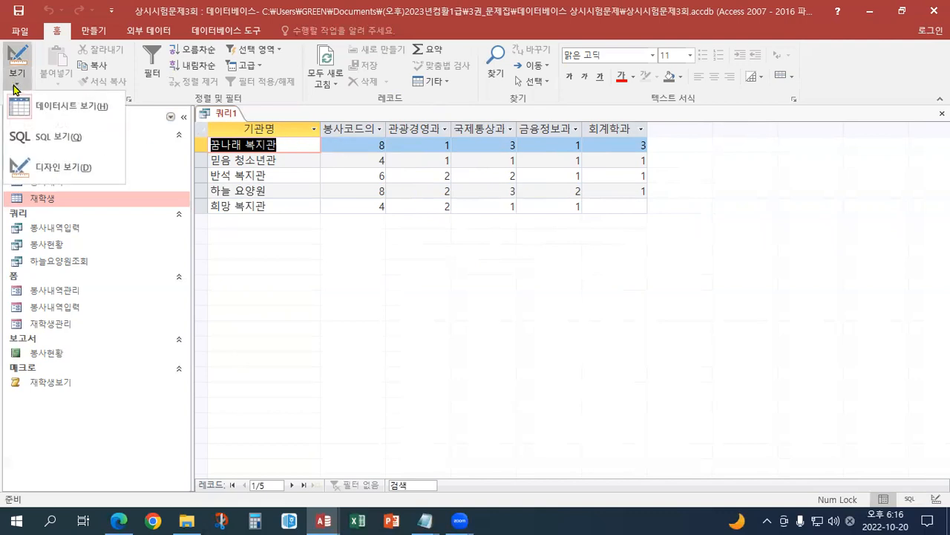
left_click(40, 167)
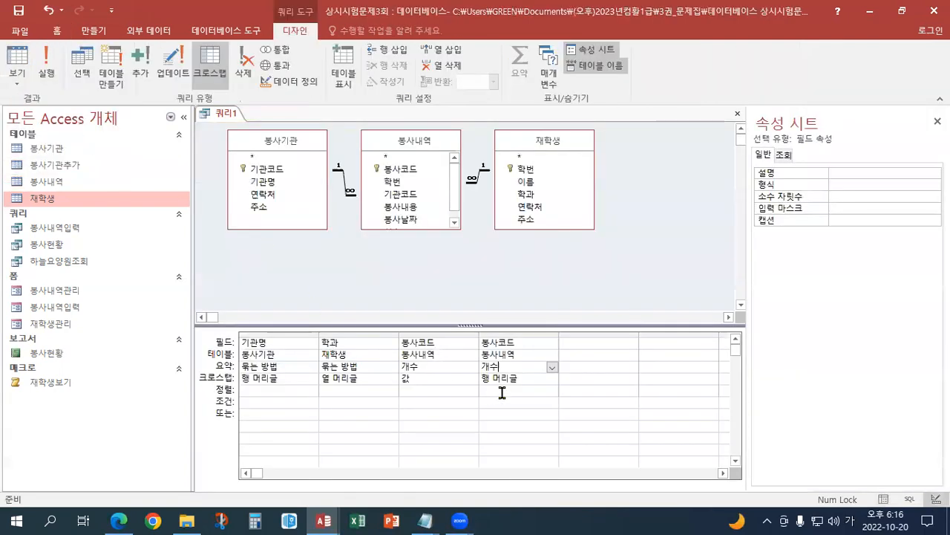
- Give the second 봉사코드 column, used as 행 머리글, the alias 총횟수 with the expression 총횟수: [봉사코드]
left_click(516, 344)
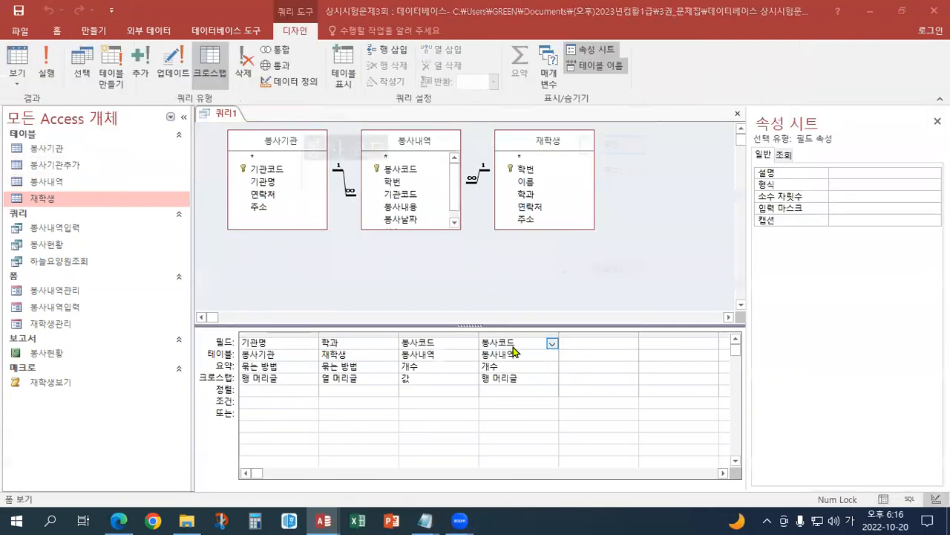
key("shift+F2")
left_click(297, 146)
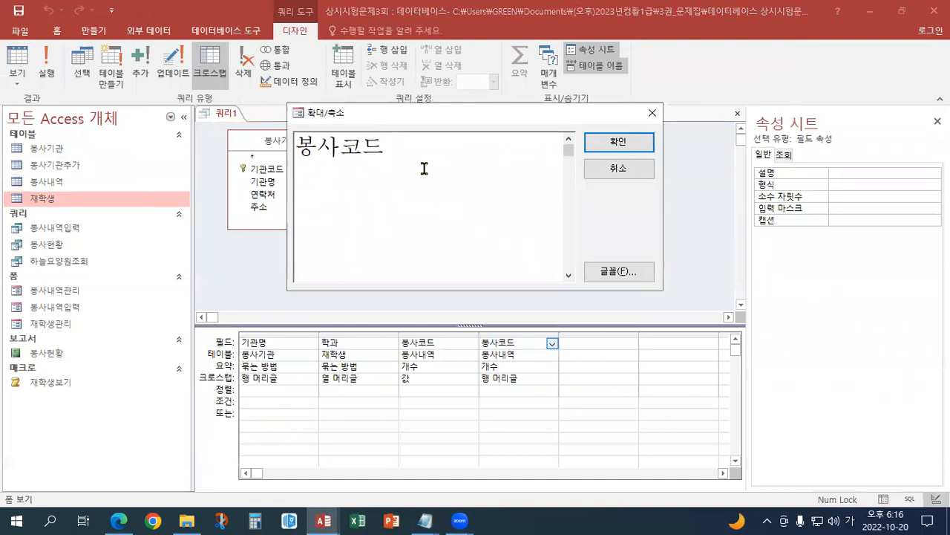
type("총")
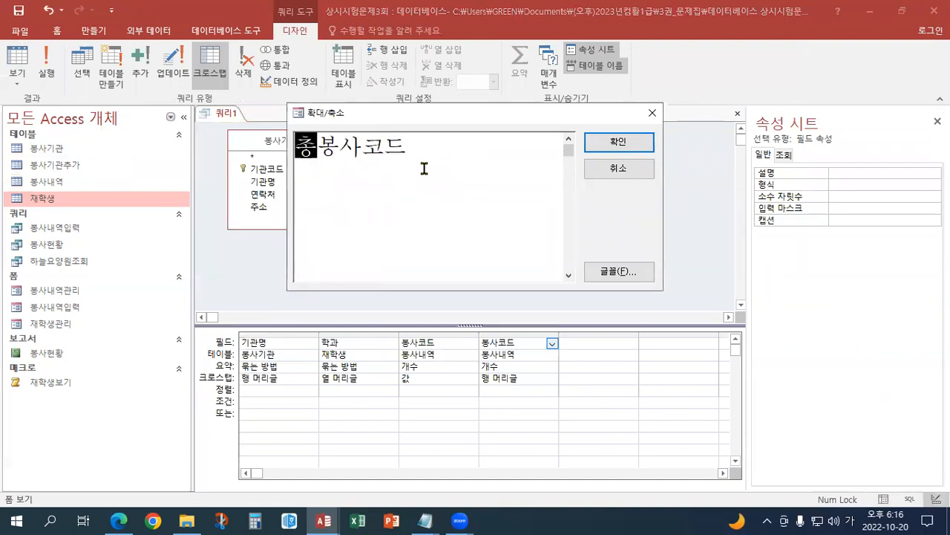
type("횟수")
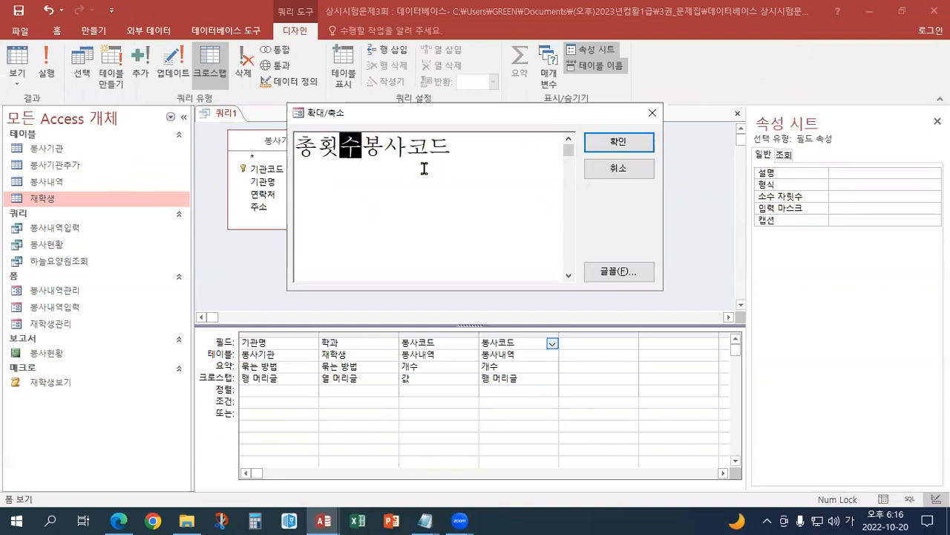
type(":[")
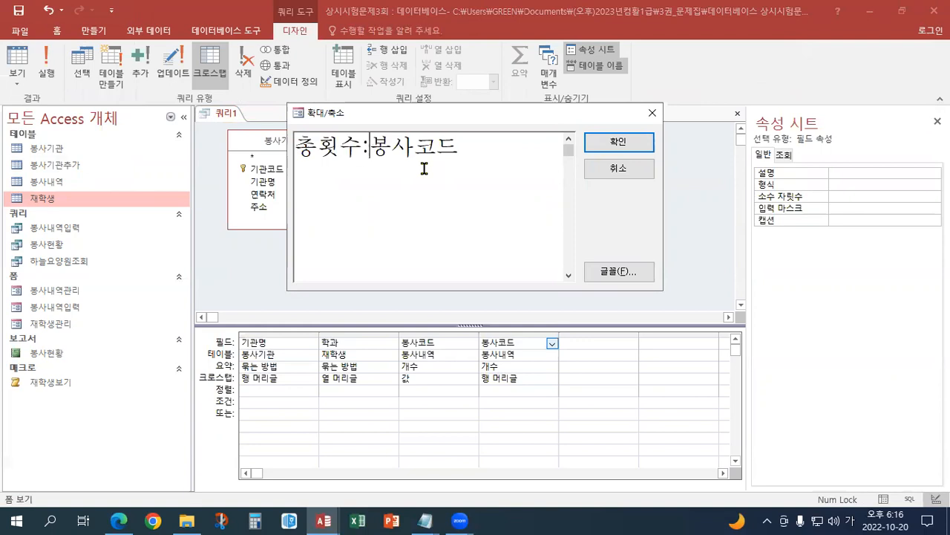
key("End")
type("]")
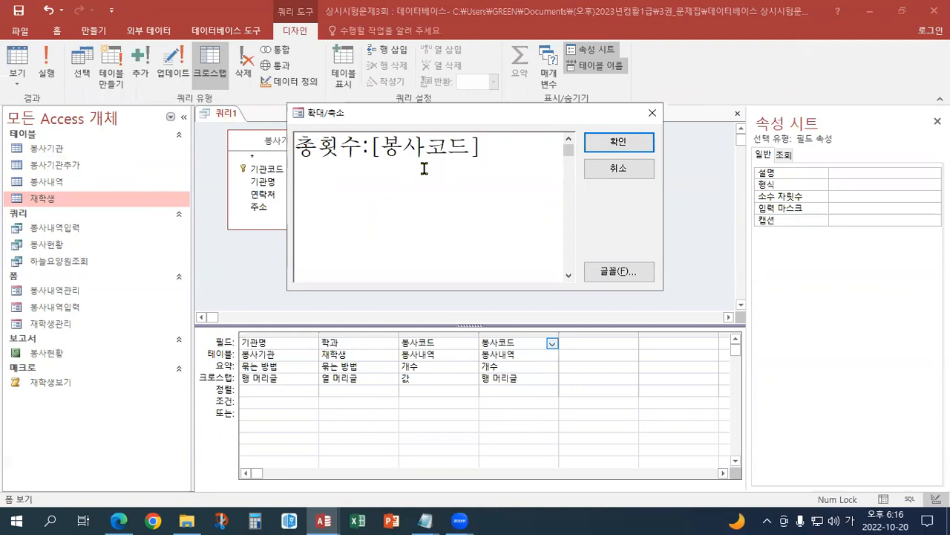
left_click(597, 146)
key("Tab")
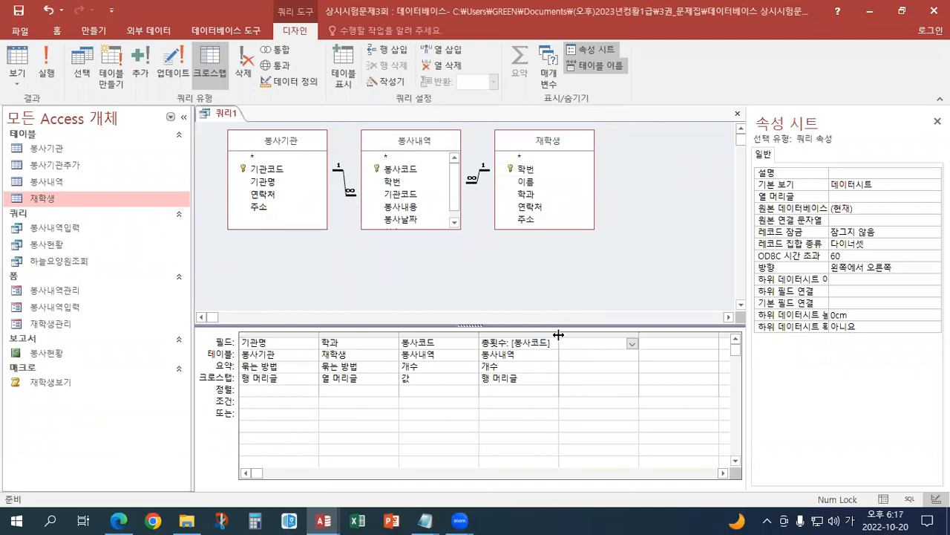
- Display the crosstab as a datasheet, then save the query as 봉사횟수조회 and close it
left_click(18, 83)
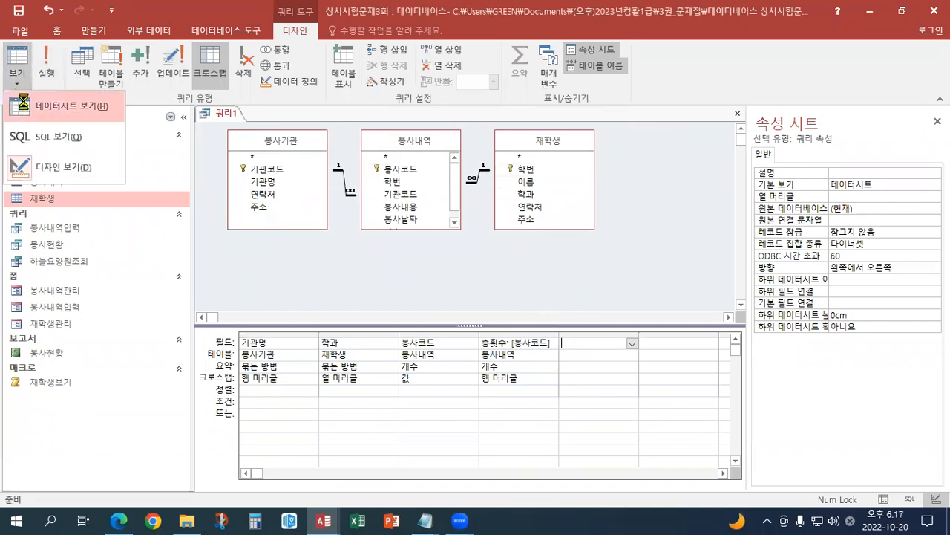
left_click(52, 102)
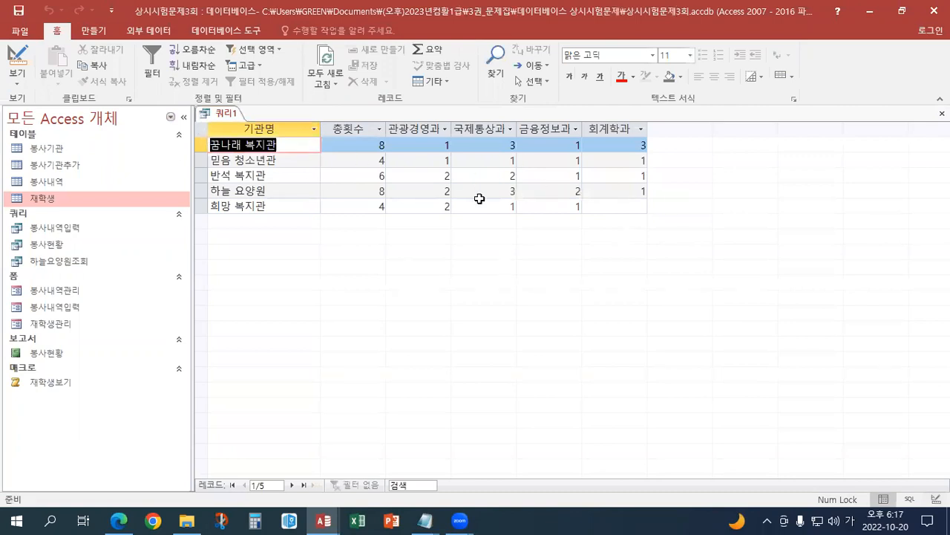
left_click(20, 19)
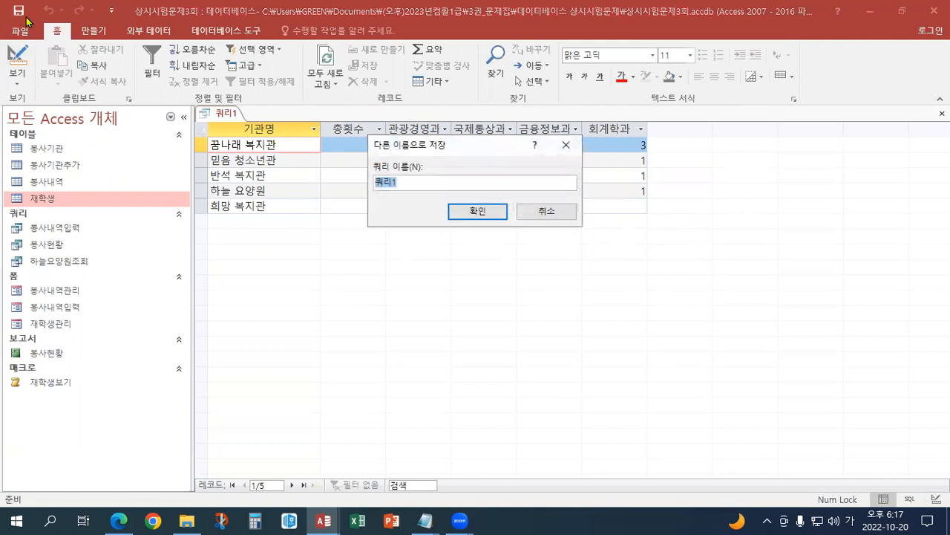
left_click_drag(412, 150, 320, 249)
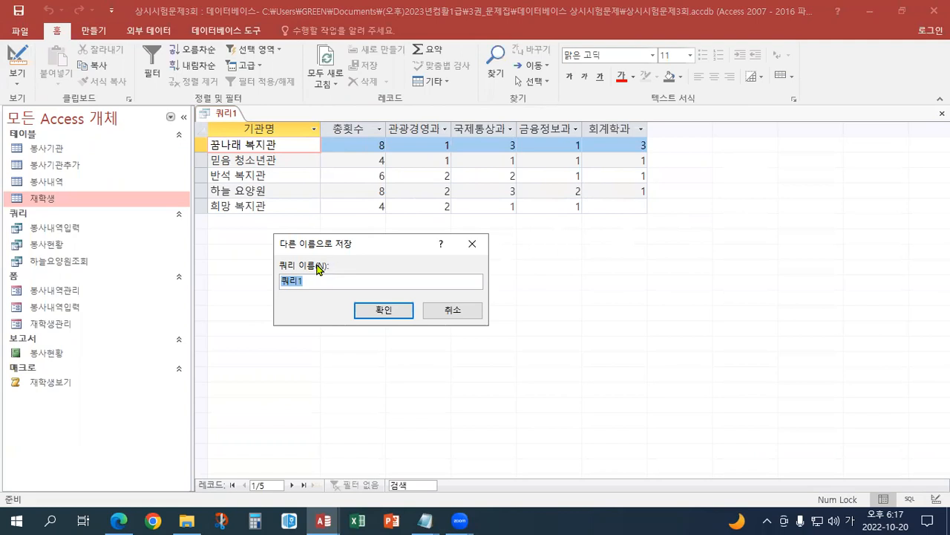
type("학ㄱ")
key("BackSpace")
key("BackSpace")
type("봉사소수조회")
left_click(384, 312)
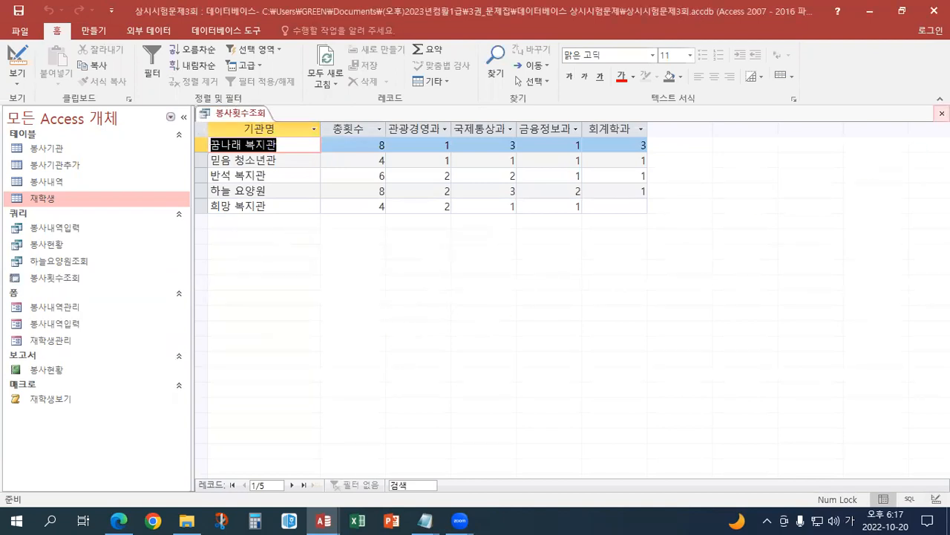
left_click(941, 113)
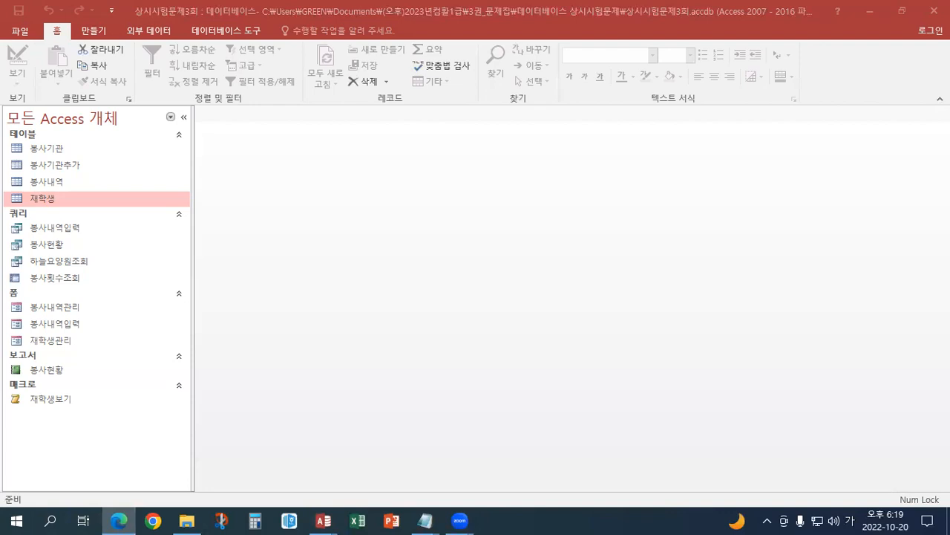
key("Hangul")
key("Hangul")
left_click(323, 369)
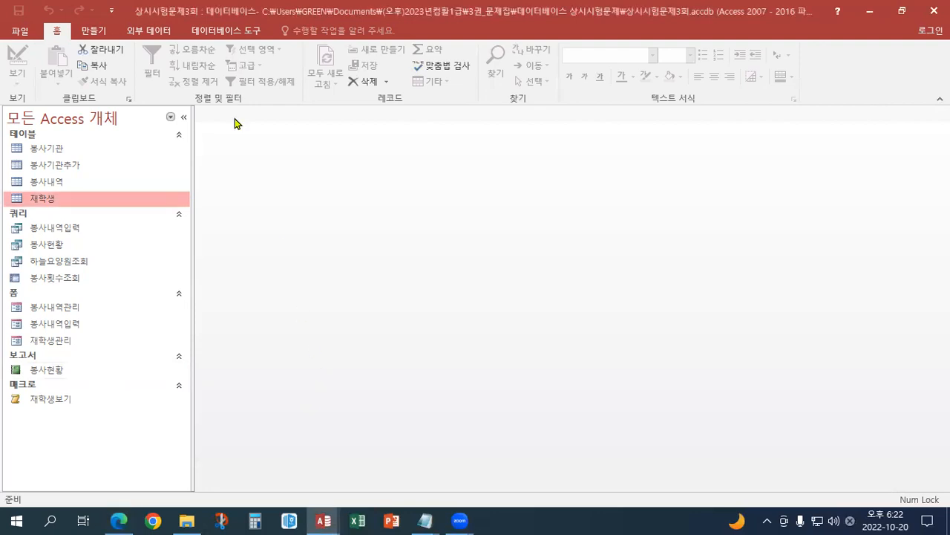
- Create a new design-view query on the 봉사내역 and 재학생 tables, and make more room for the design grid
left_click(97, 29)
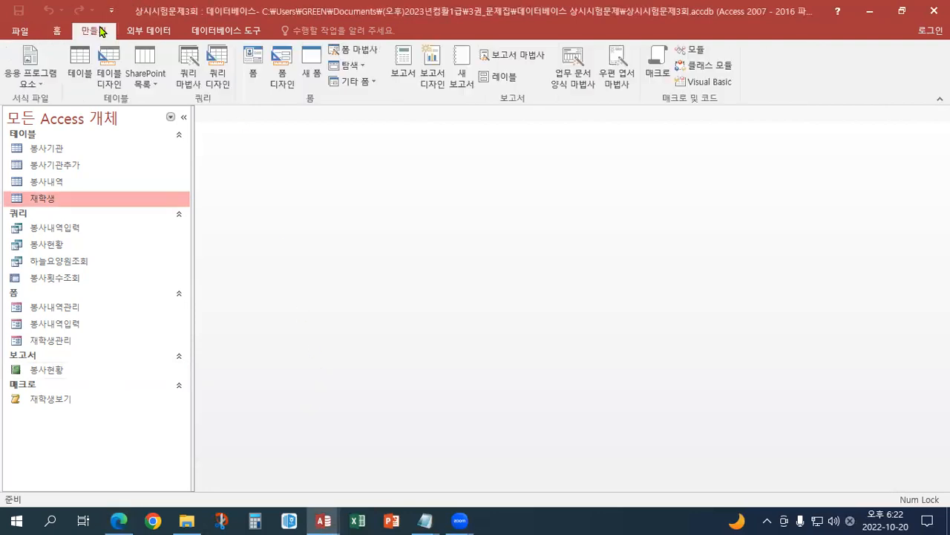
left_click(214, 82)
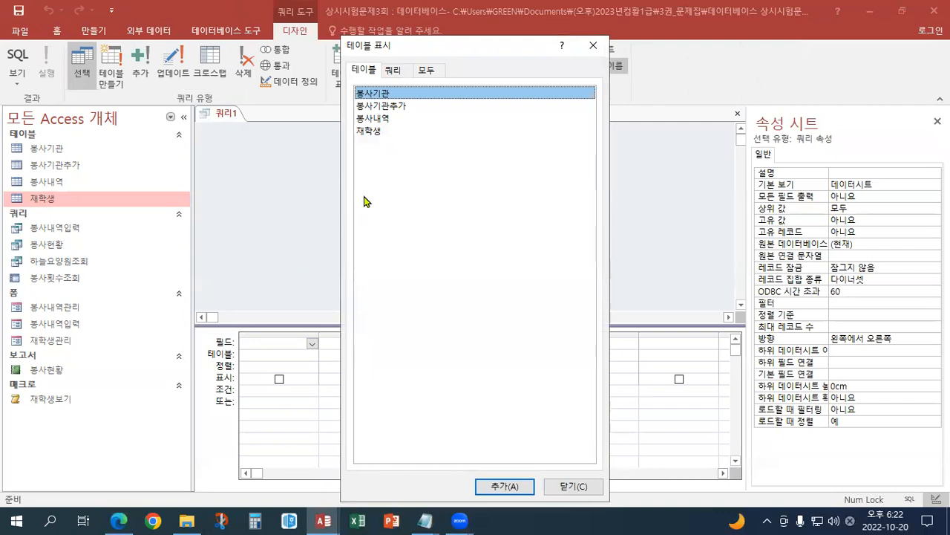
double_click(377, 123)
double_click(370, 130)
left_click(573, 487)
left_click(937, 121)
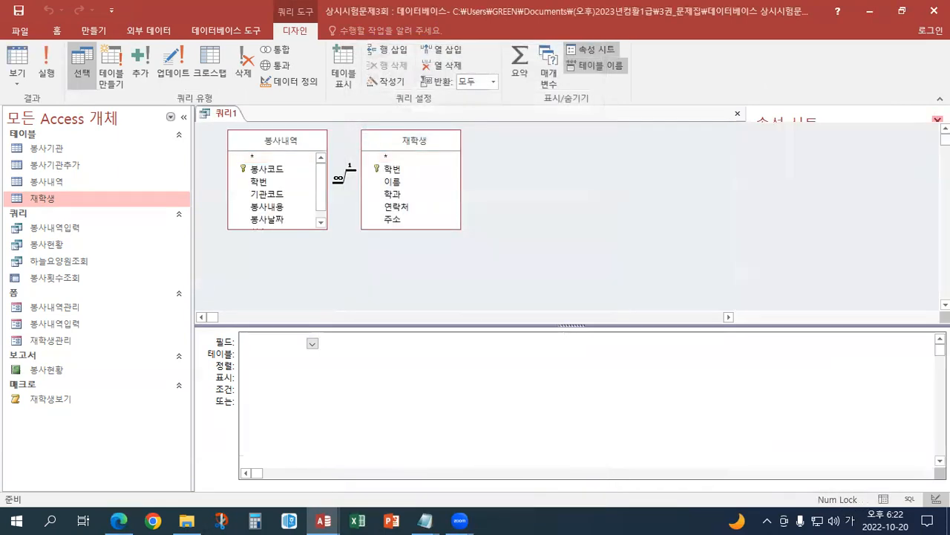
left_click_drag(484, 323, 481, 295)
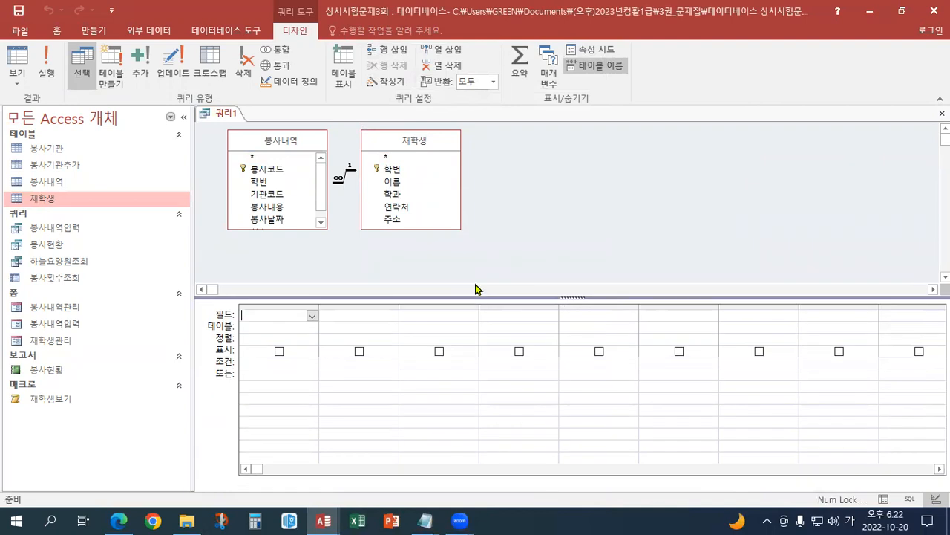
- Add 학과 from 재학생 and 학번 and 시수 from 봉사내역 to the query grid
key("alt+Tab")
key("alt+Tab")
double_click(393, 195)
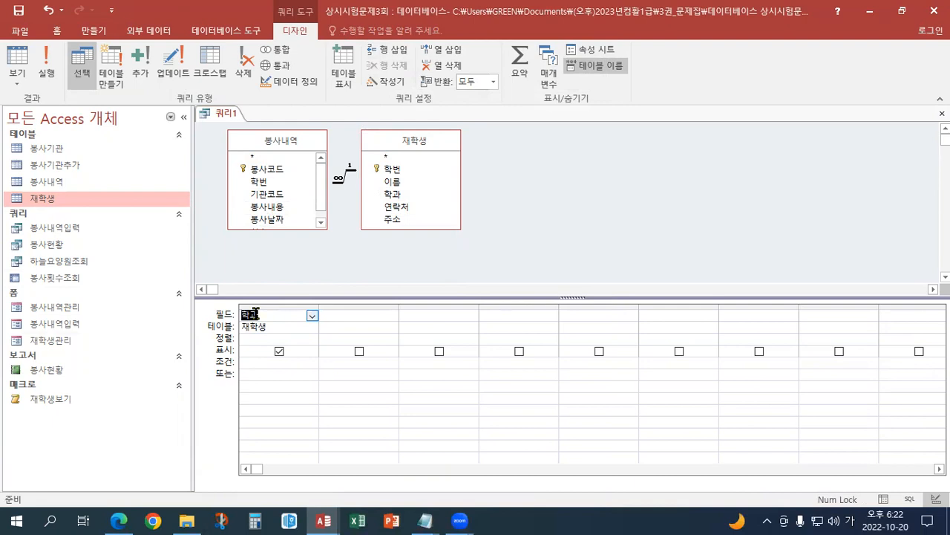
double_click(265, 182)
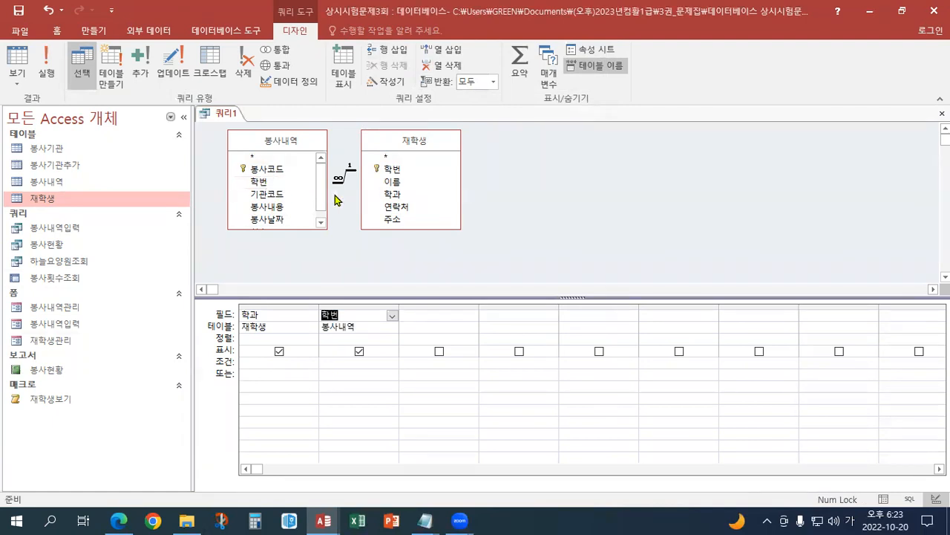
scroll(316, 219, "down", 1)
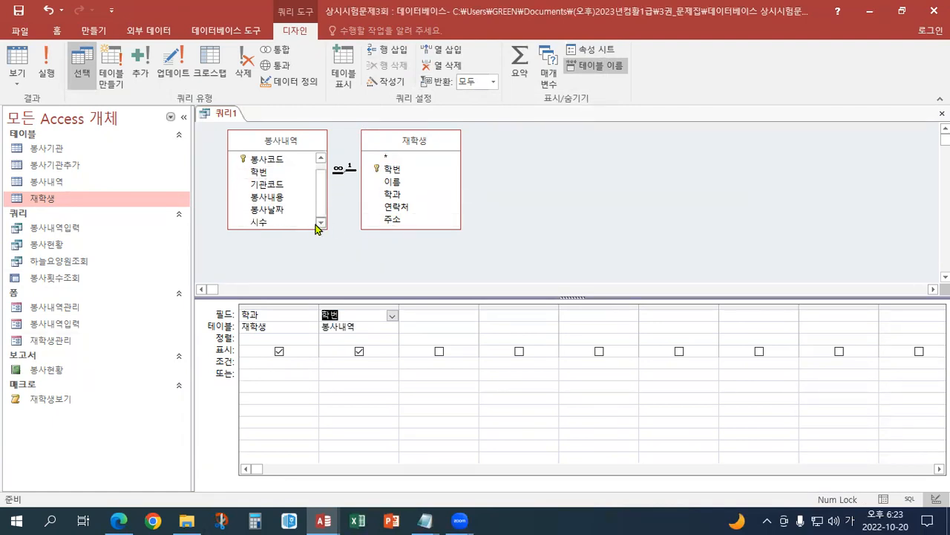
double_click(275, 226)
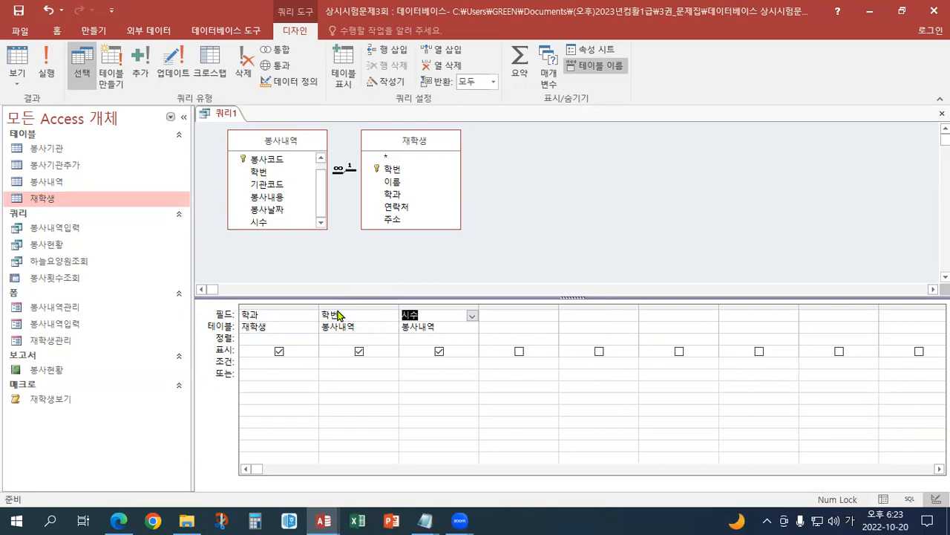
- Turn on 요약 for the query and summarize 학번 by 개수 and 시수 by 합계
left_click(518, 74)
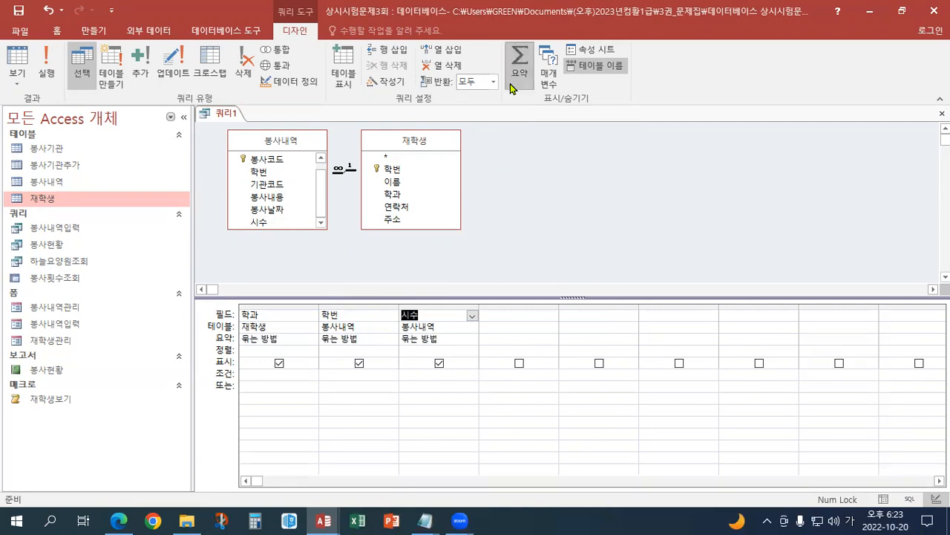
left_click(365, 339)
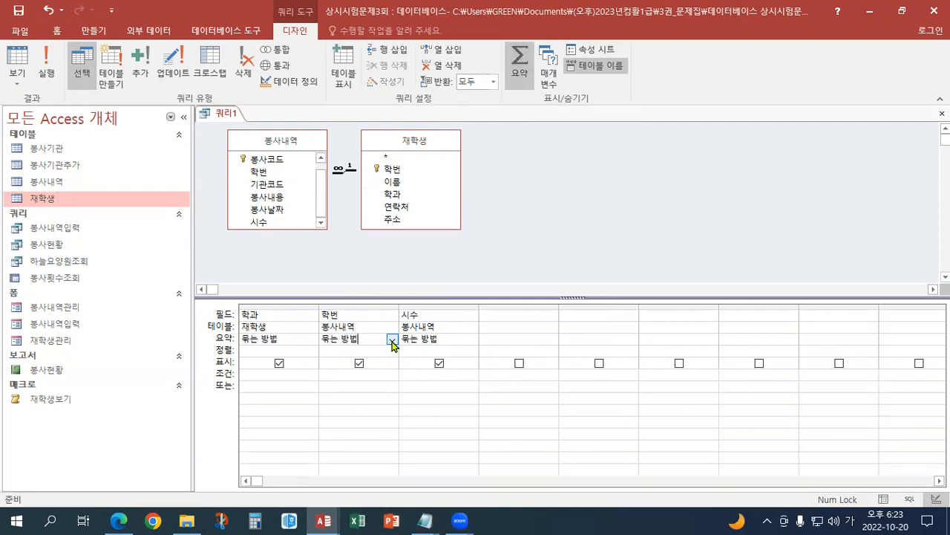
left_click(392, 341)
left_click(336, 408)
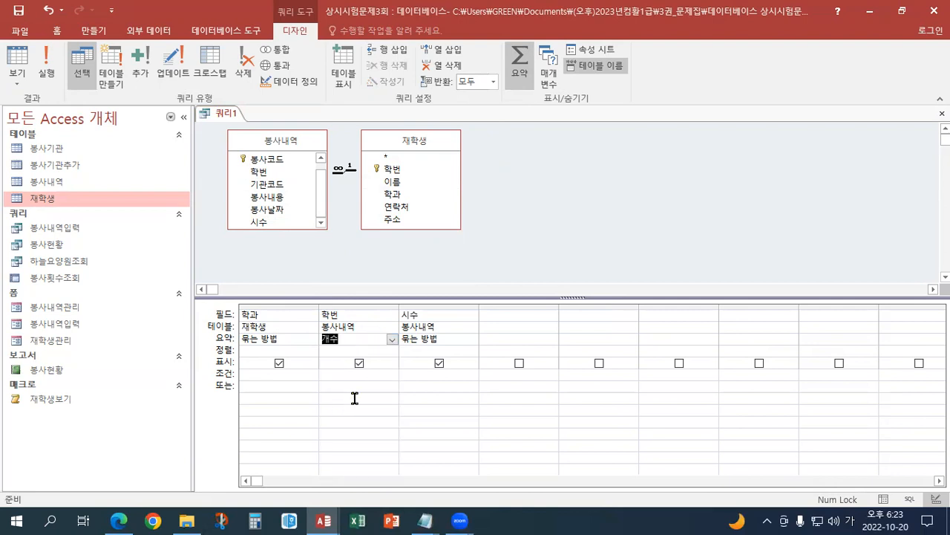
left_click(447, 339)
left_click(473, 340)
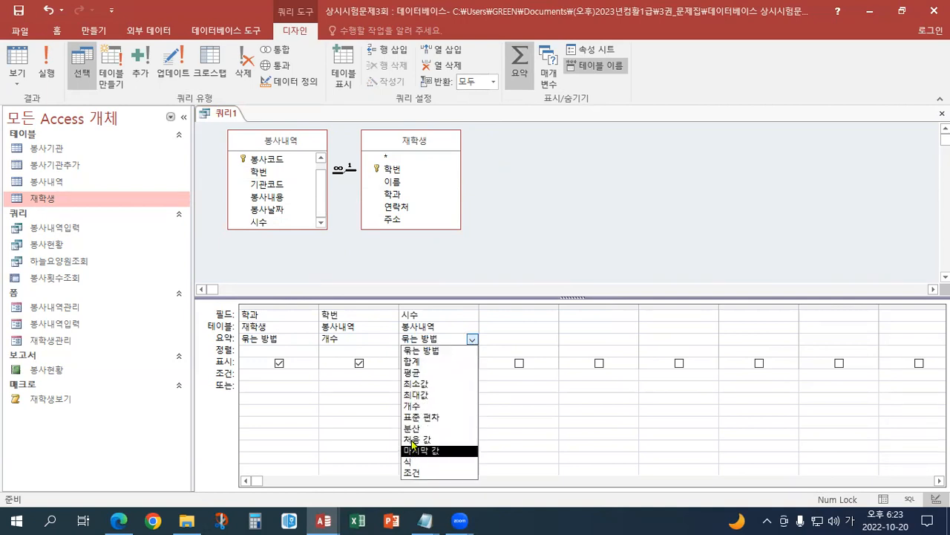
left_click(413, 361)
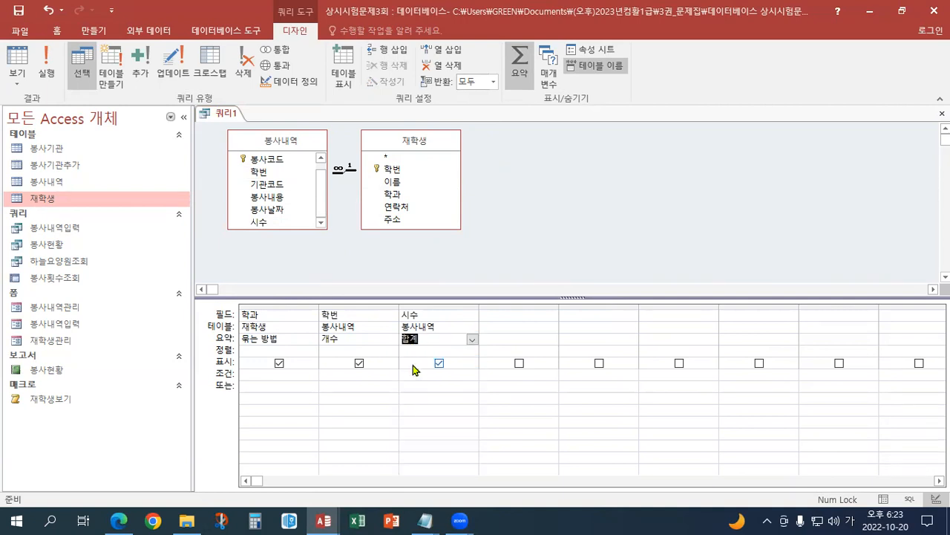
- Give the 학번 count column the alias 봉사학생수 with the expression 봉사학생수: [학번]
left_click(320, 315)
key("Caps_Lock")
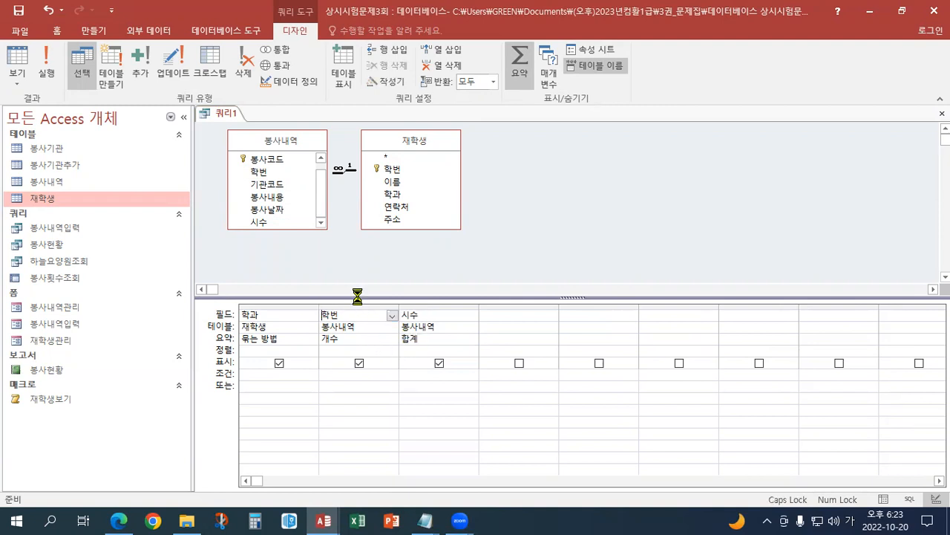
key("shift+F2")
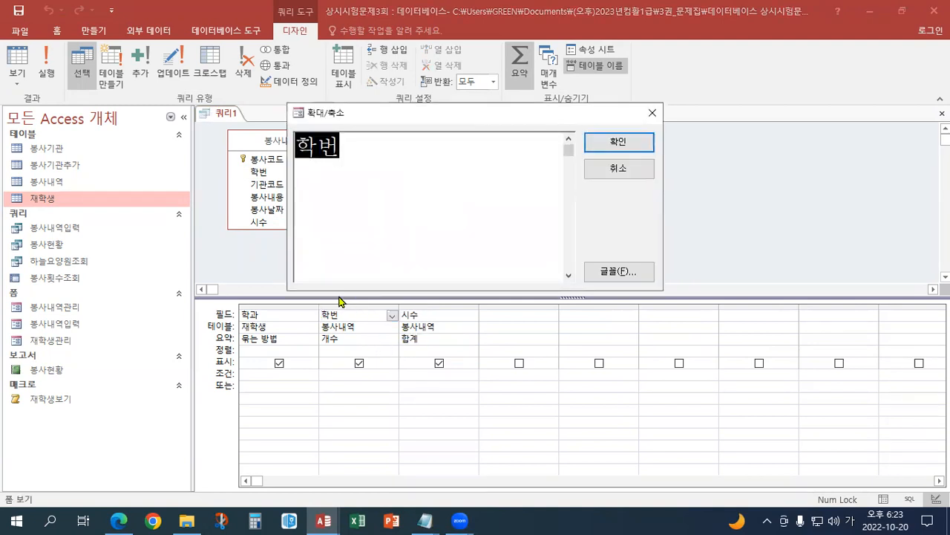
left_click(409, 159)
key("Home")
type("봉사학새ㅇ수:[")
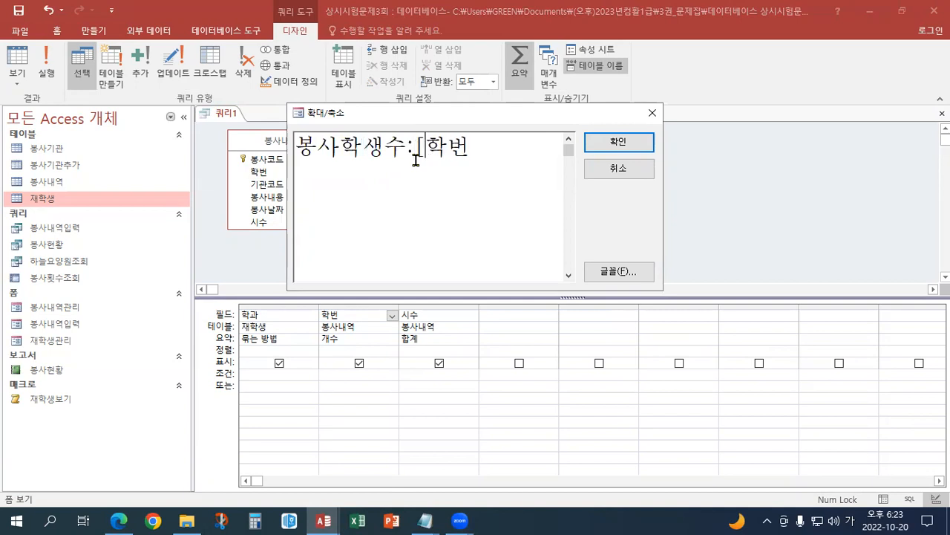
key("End")
type("]")
left_click(618, 142)
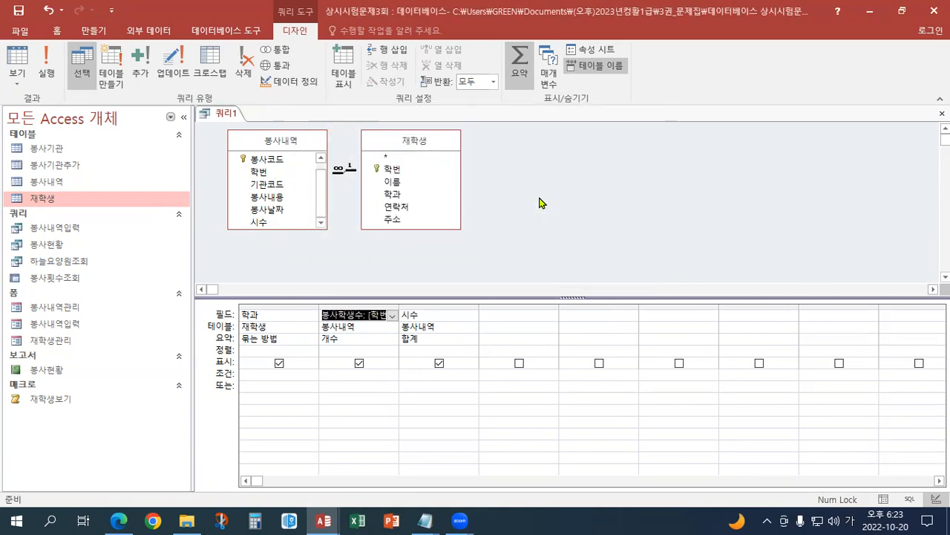
key("Tab")
- Give the 시수 sum column the alias 총시수 with the expression 총시수: [시수]
left_click(406, 313)
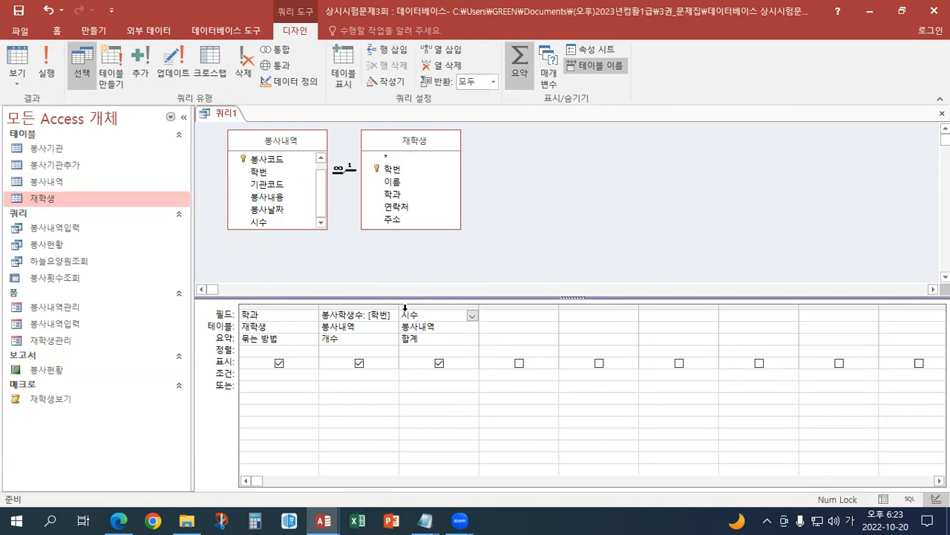
key("shift+F2")
left_click(297, 146)
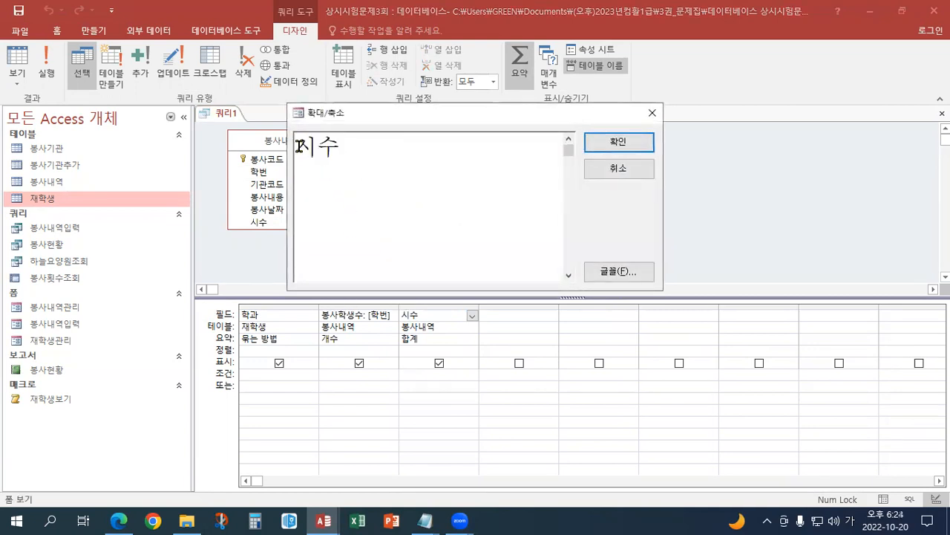
type("총시수:[")
key("End")
type("]")
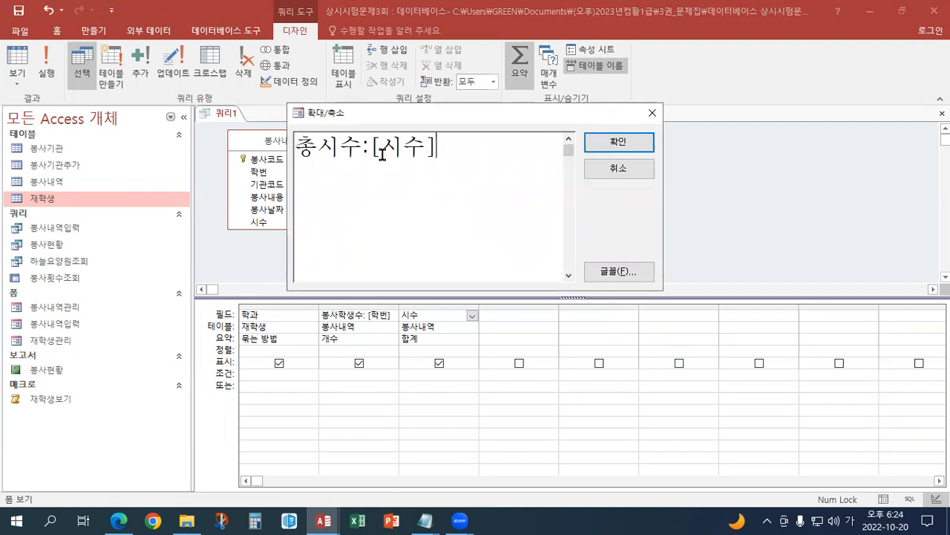
left_click(620, 146)
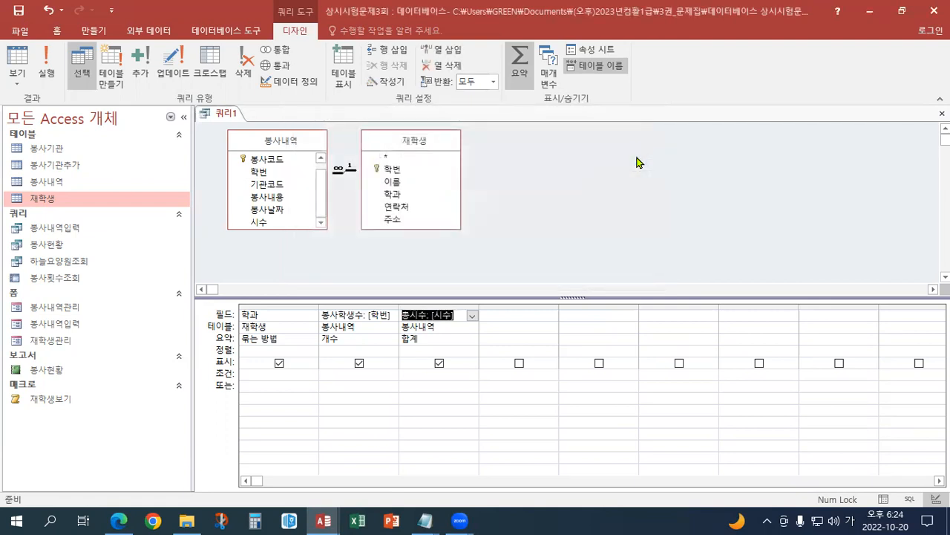
- Display the department summary query's results in datasheet view
left_click(456, 318)
left_click(17, 87)
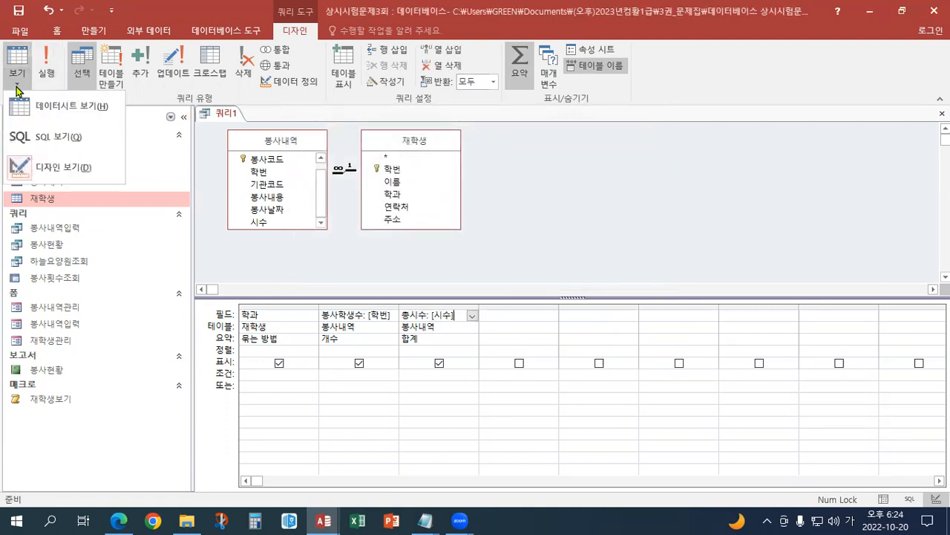
left_click(29, 106)
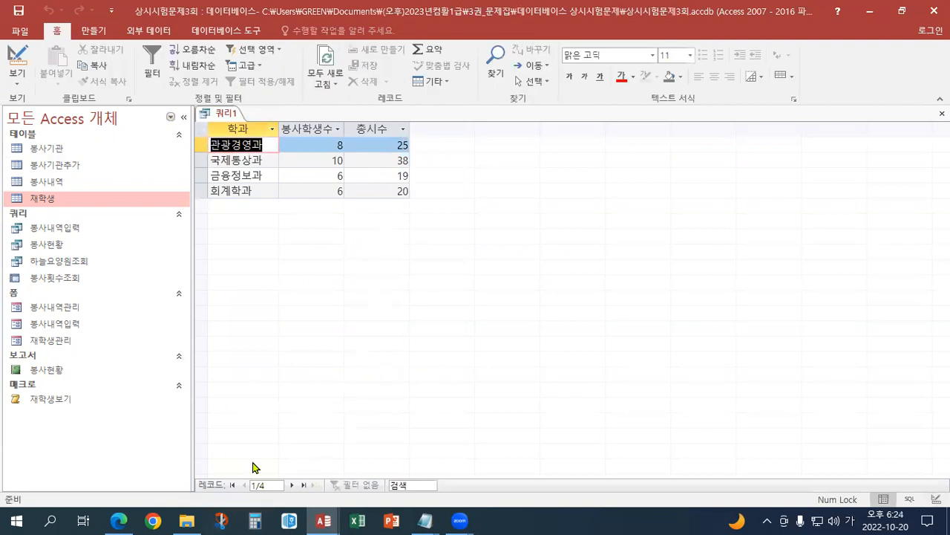
- Save the summary query as 학과별봉사현황 and close it
left_click(20, 12)
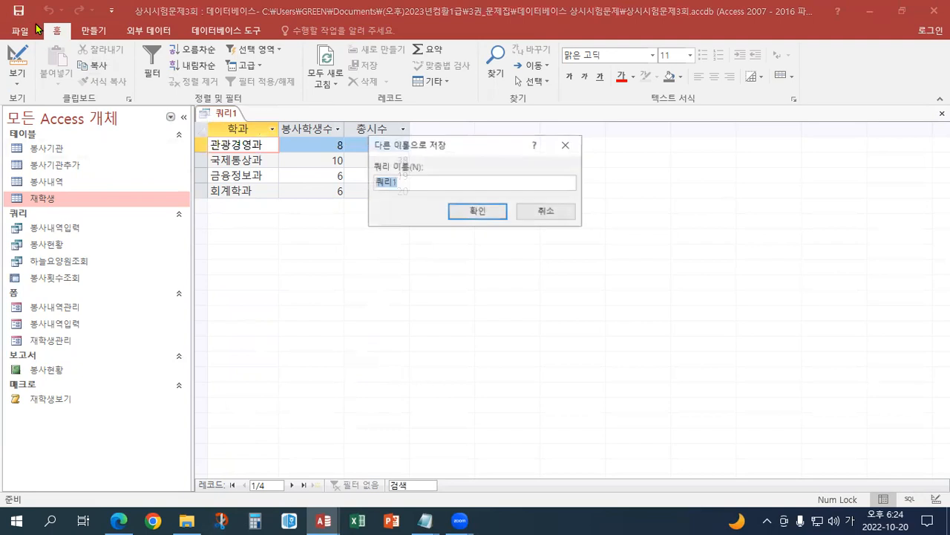
type("학고")
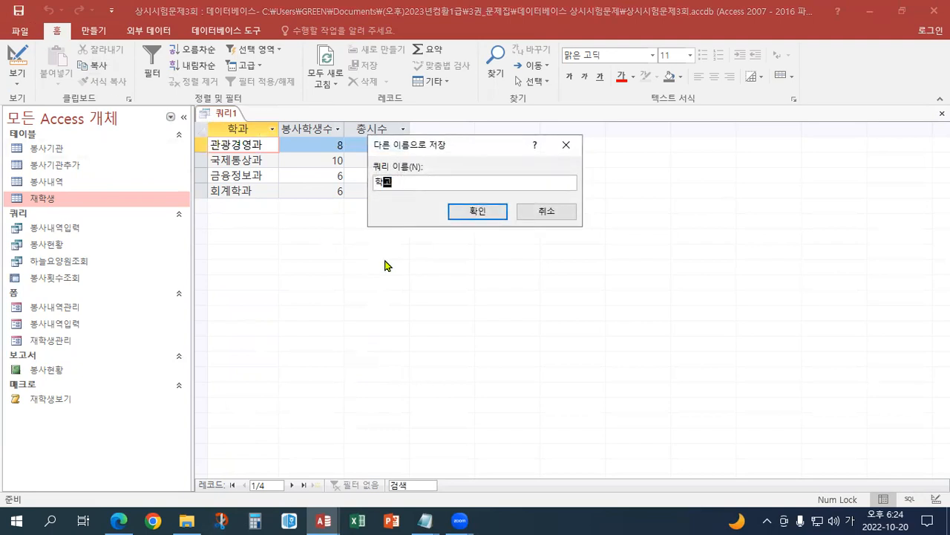
type("별봉사집")
type("황")
left_click(495, 212)
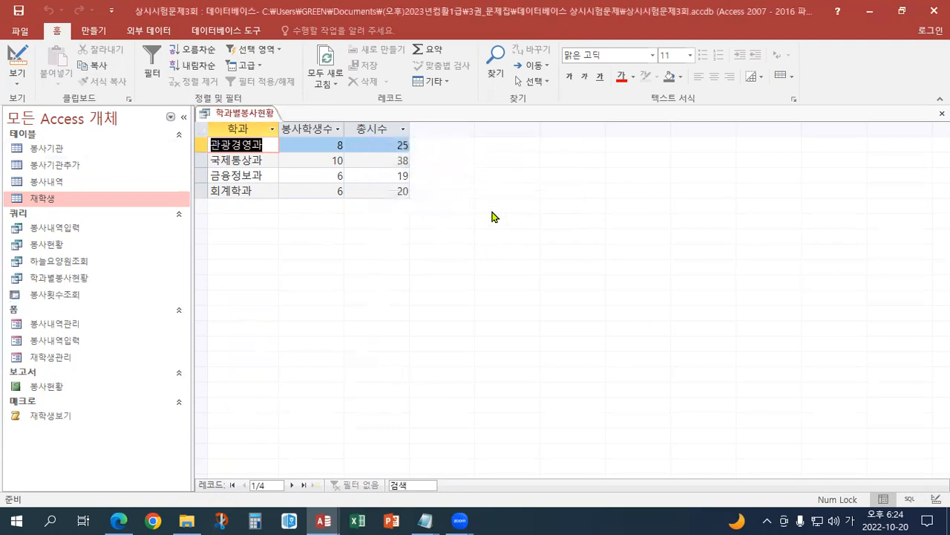
left_click(942, 112)
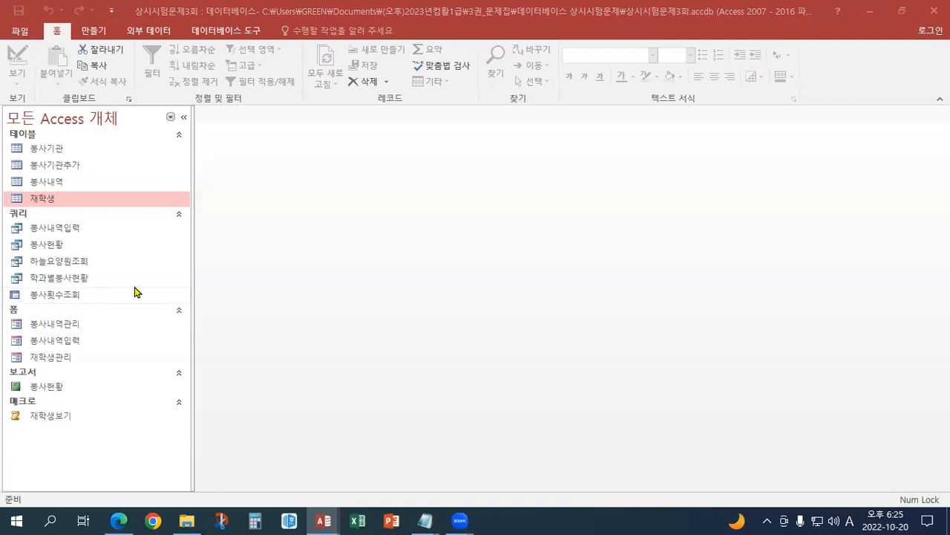
- Create a new query in design view with the existing 봉사현황 query as its only source
left_click(105, 36)
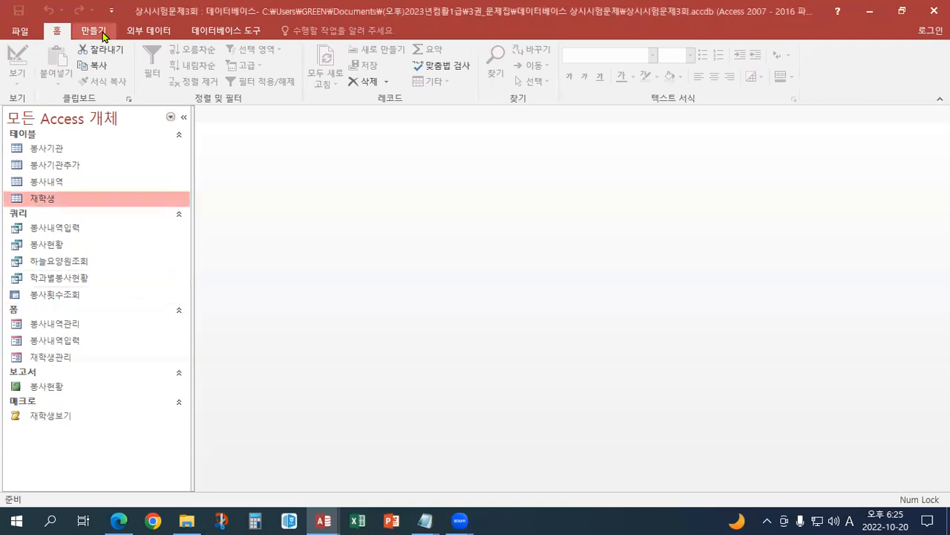
left_click(214, 78)
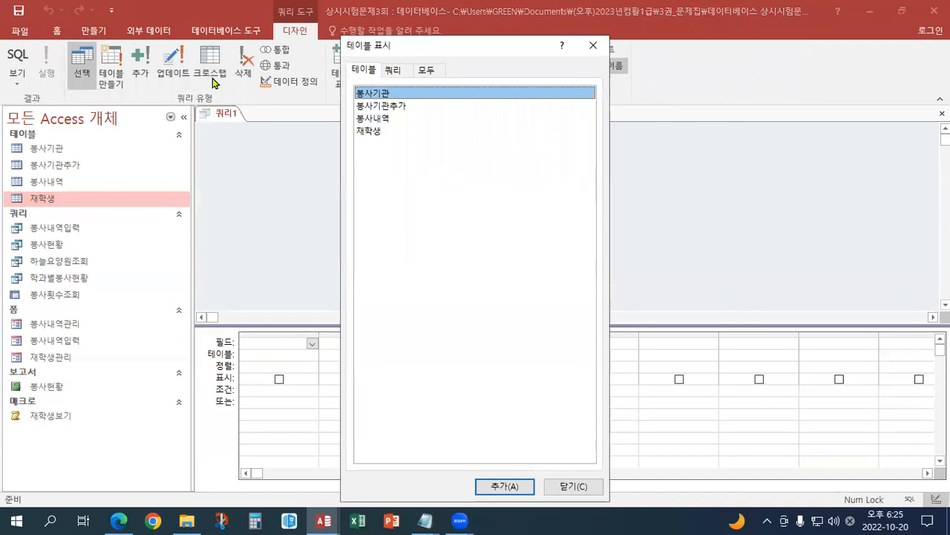
left_click(389, 70)
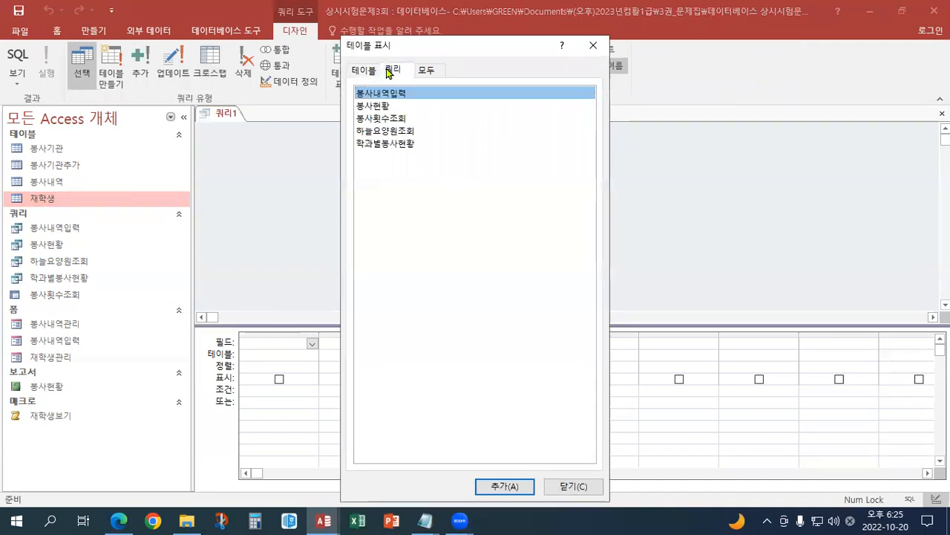
left_click(379, 109)
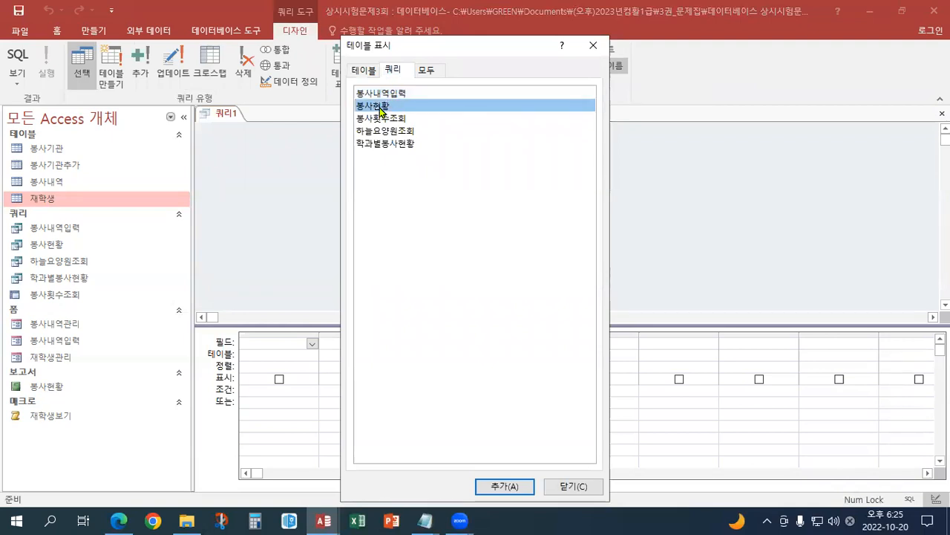
double_click(379, 108)
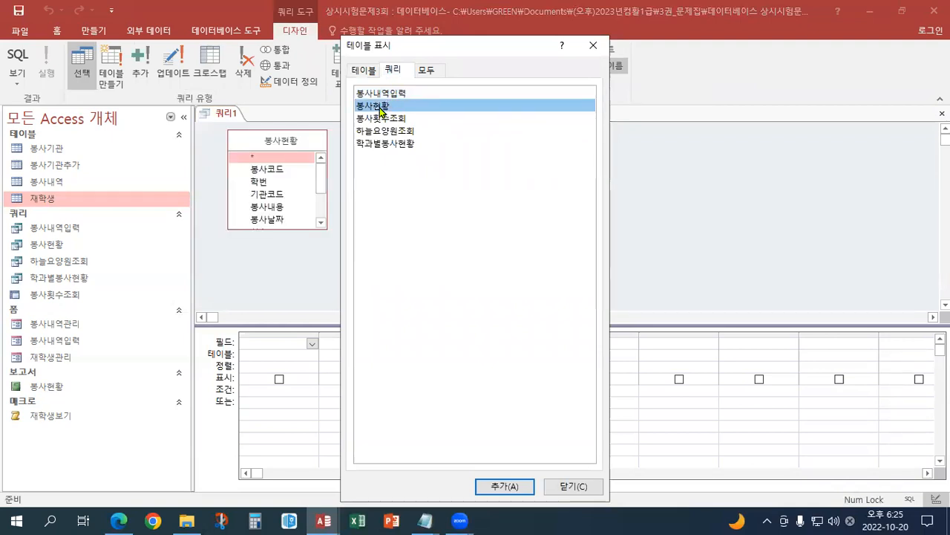
left_click(573, 484)
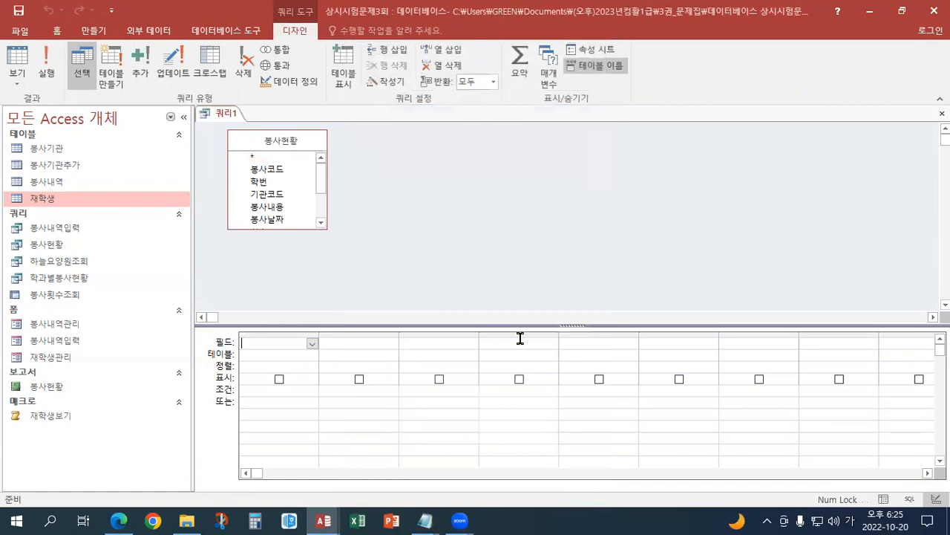
- Add 봉사날짜, 기관명 and 시수 from 봉사현황 to the query grid in that order
left_click_drag(520, 325, 500, 281)
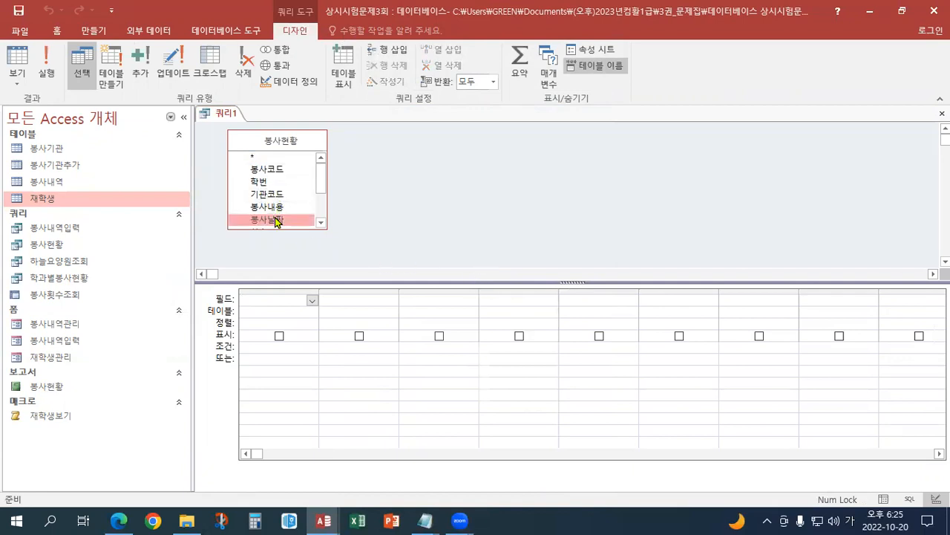
double_click(276, 220)
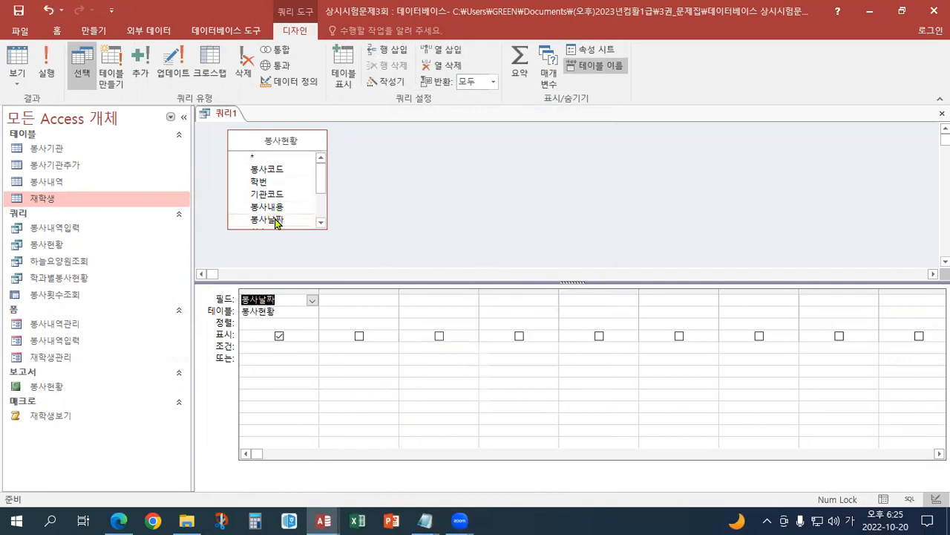
left_click(321, 222)
left_click(322, 222)
left_click(322, 222)
left_click(322, 222)
left_click(322, 222)
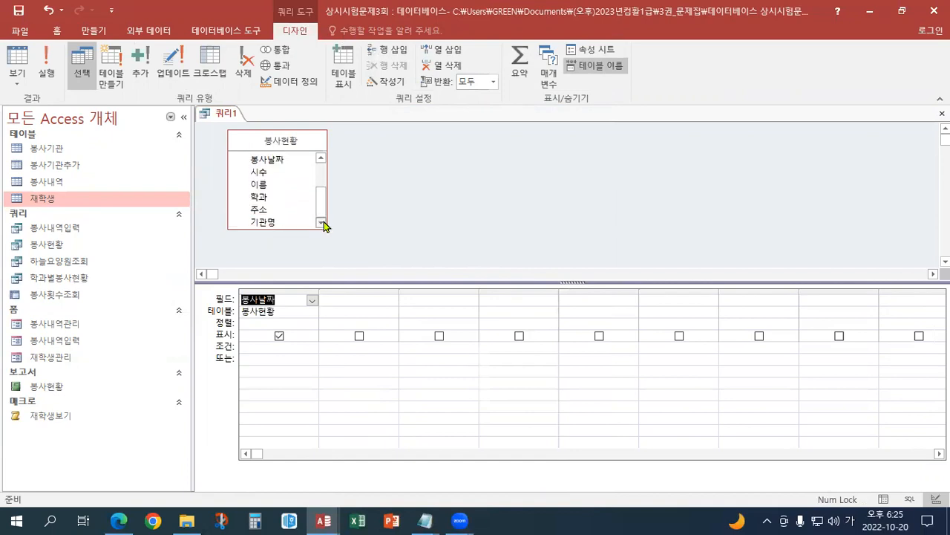
double_click(281, 222)
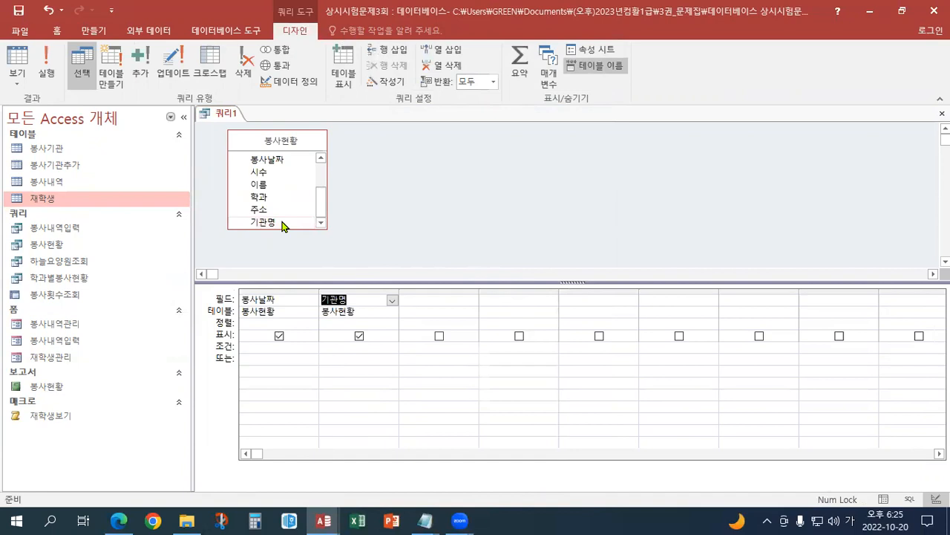
double_click(261, 173)
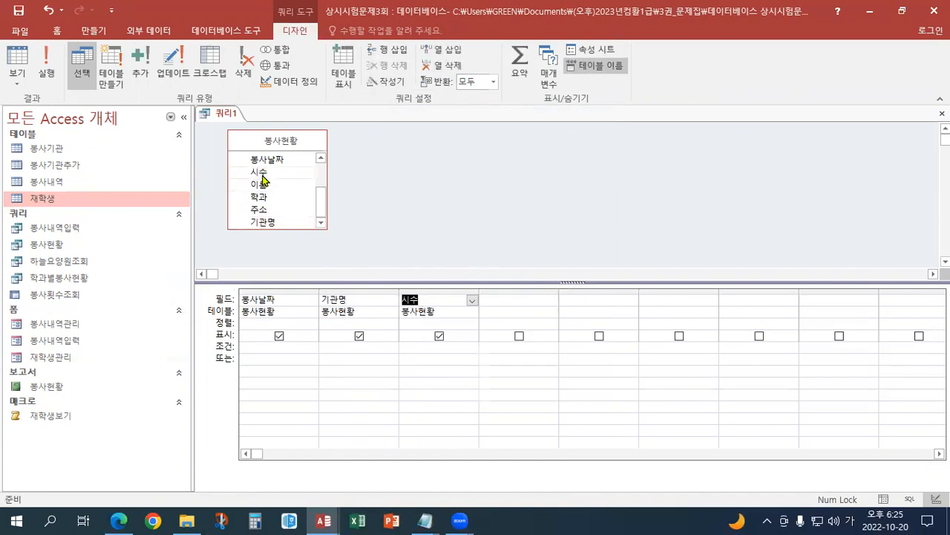
- Add 학번, 이름 and 봉사내용 from 봉사현황 as the following columns of the query grid
left_click(321, 158)
left_click(321, 157)
left_click(321, 157)
left_click(321, 157)
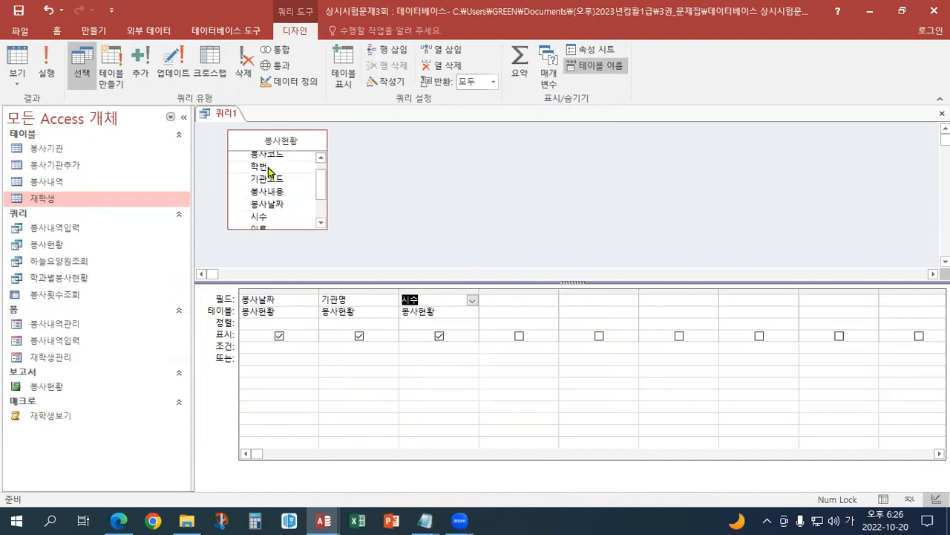
double_click(268, 170)
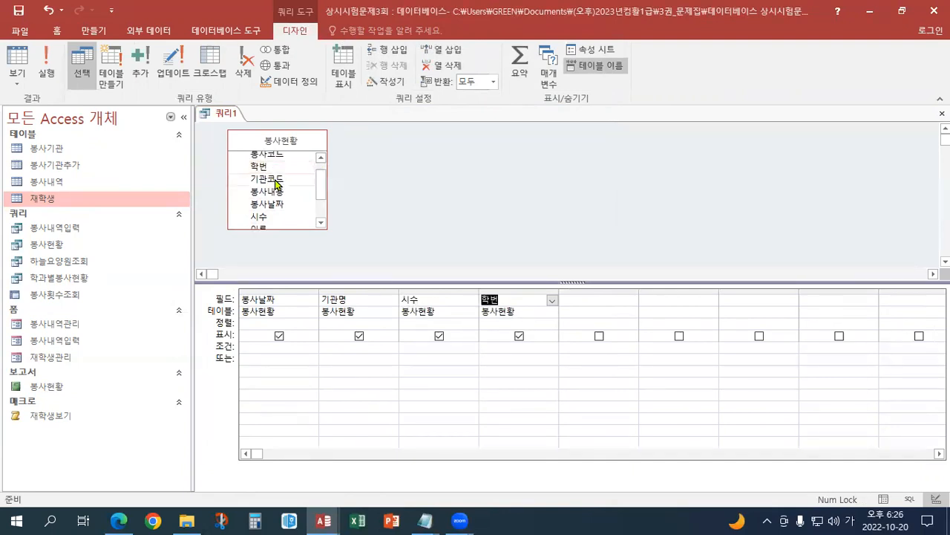
left_click(321, 223)
left_click(321, 222)
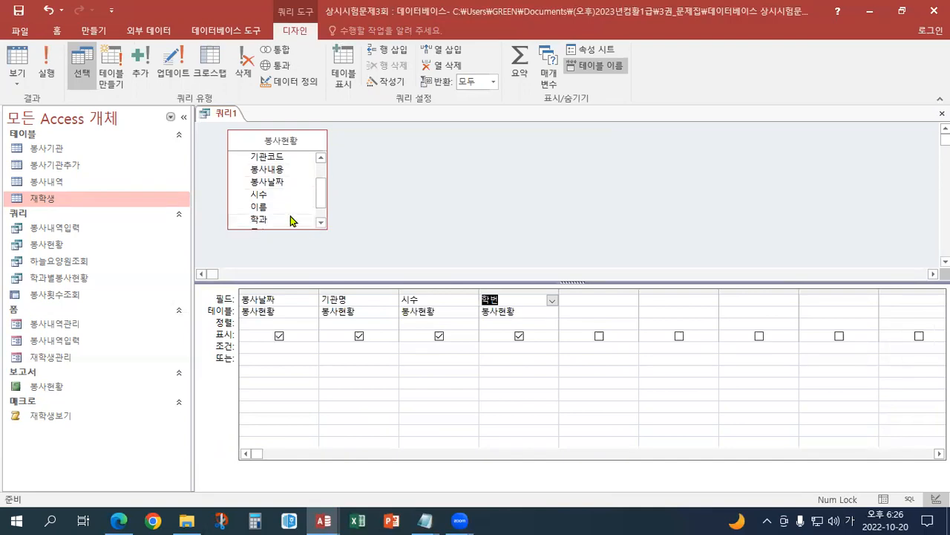
double_click(260, 207)
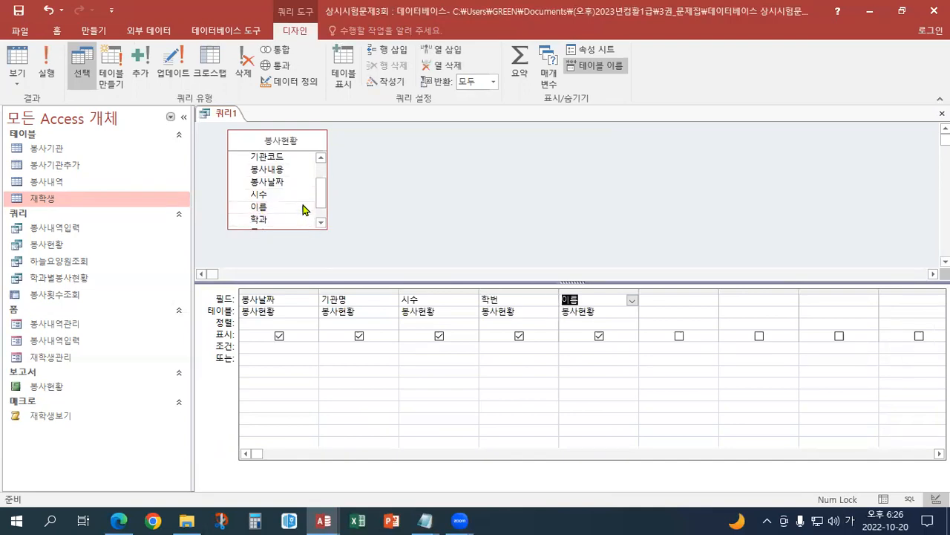
double_click(273, 171)
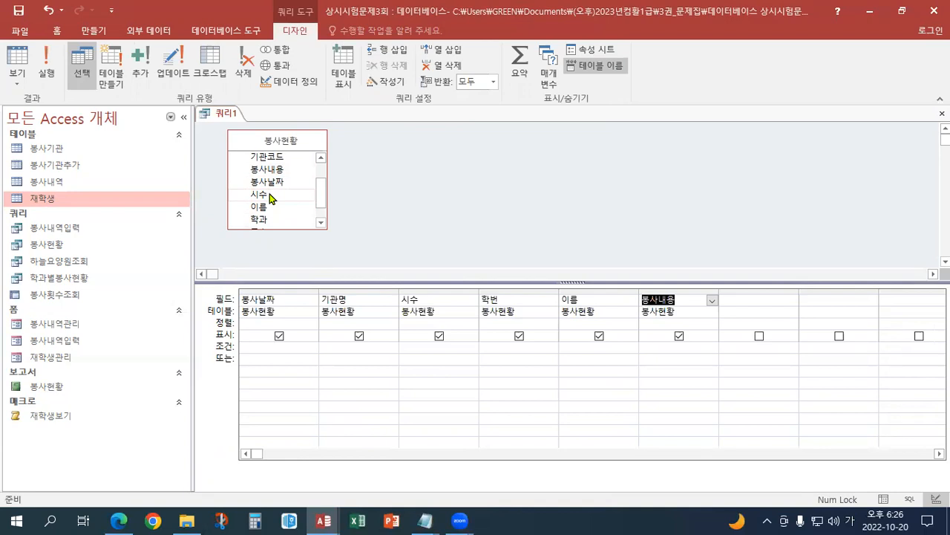
- Check the records of the 봉사현황 query and add its 학과 field as a last column hidden from the results
left_click(321, 222)
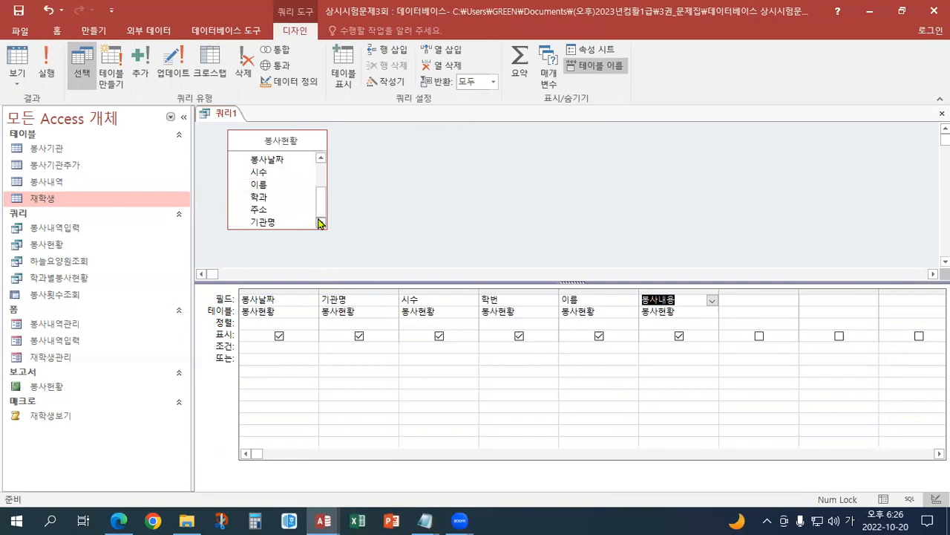
left_click_drag(321, 204, 319, 180)
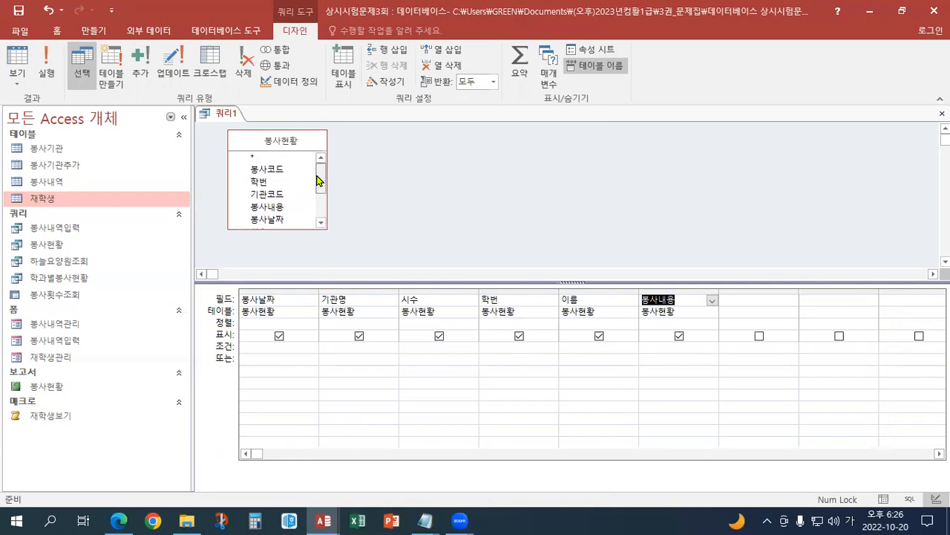
left_click(321, 222)
left_click(321, 223)
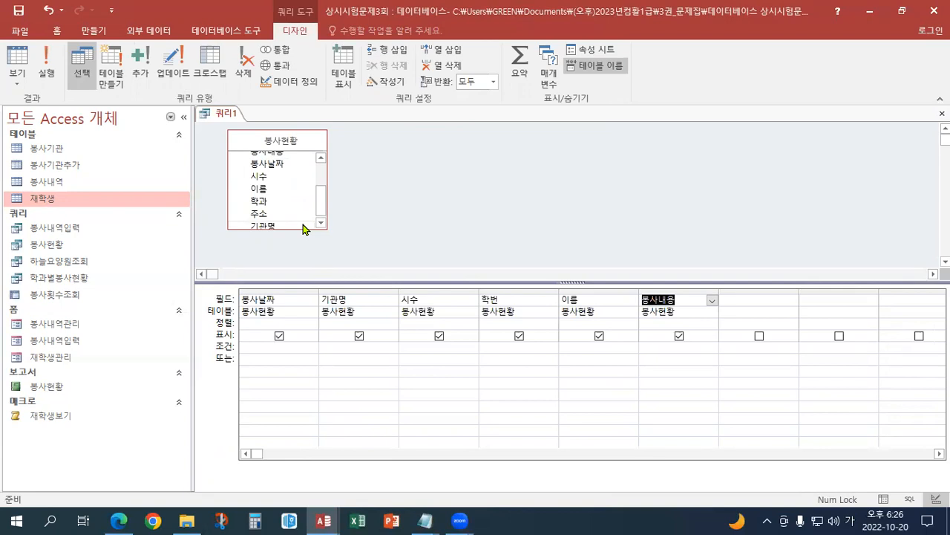
left_click(262, 203)
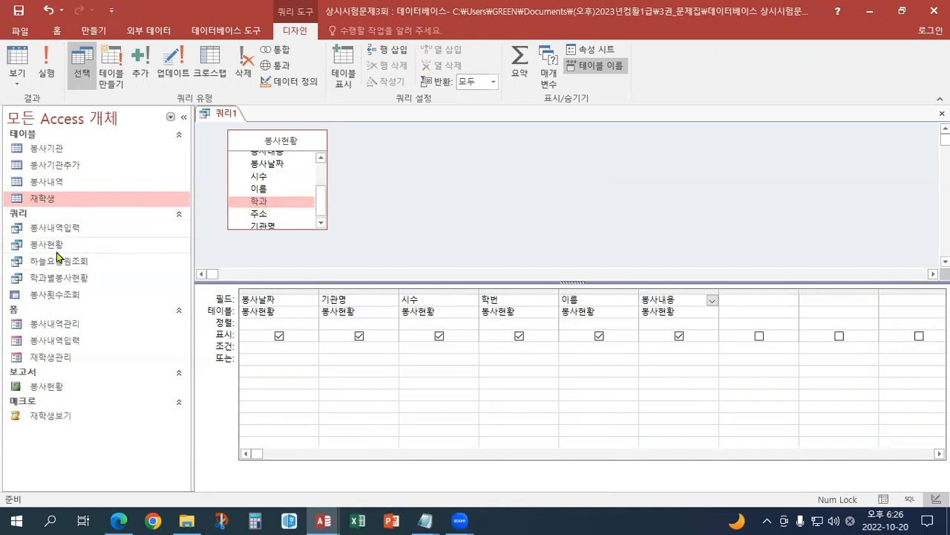
double_click(55, 244)
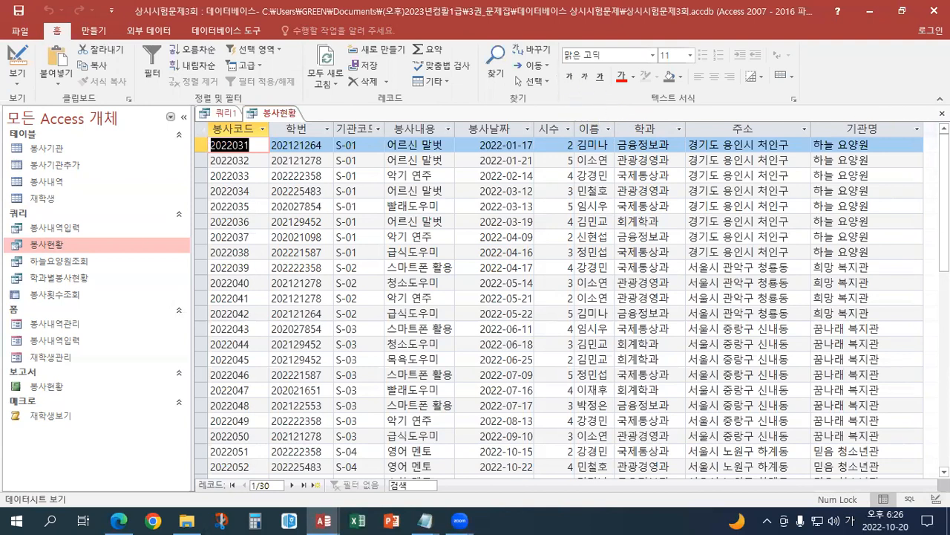
left_click(942, 113)
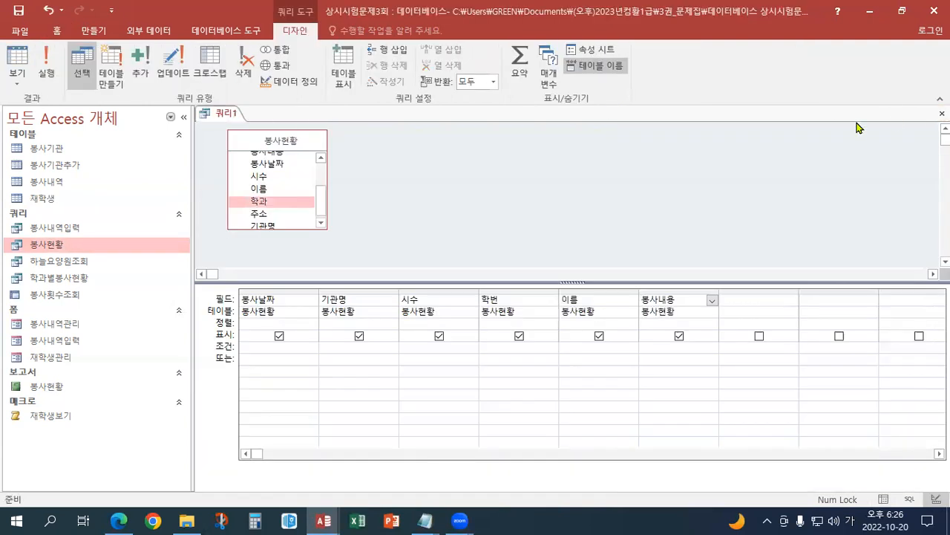
double_click(260, 201)
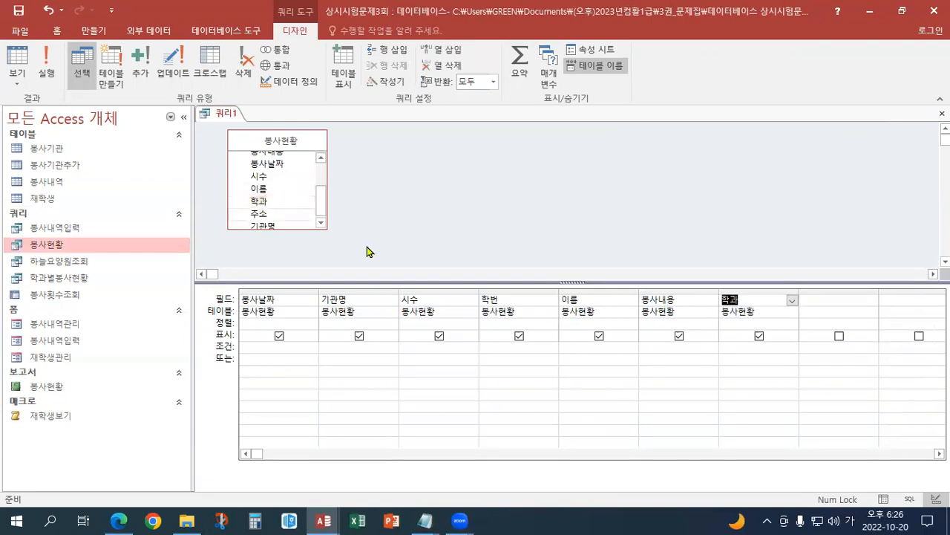
left_click(759, 336)
- Give the 학과 column the criterion Like '*경영*'
left_click(744, 346)
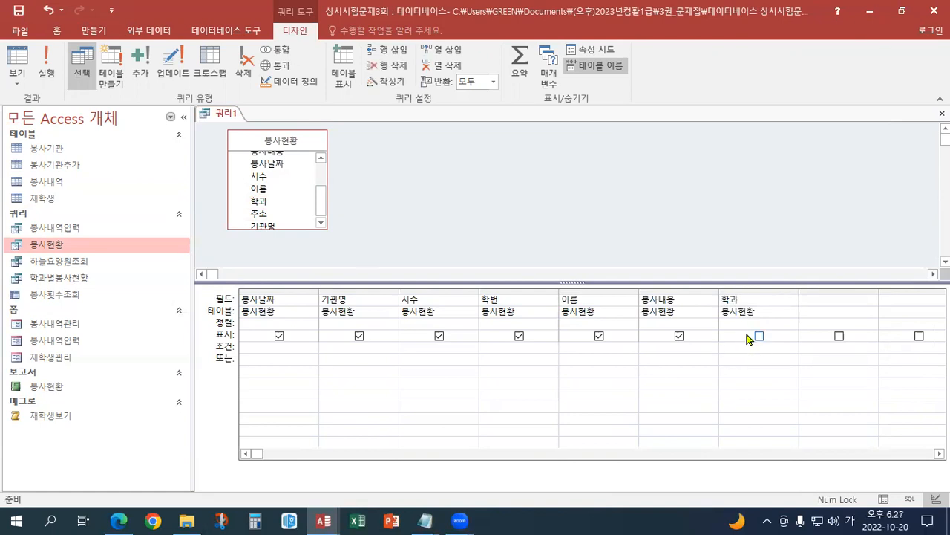
key("shift+F2")
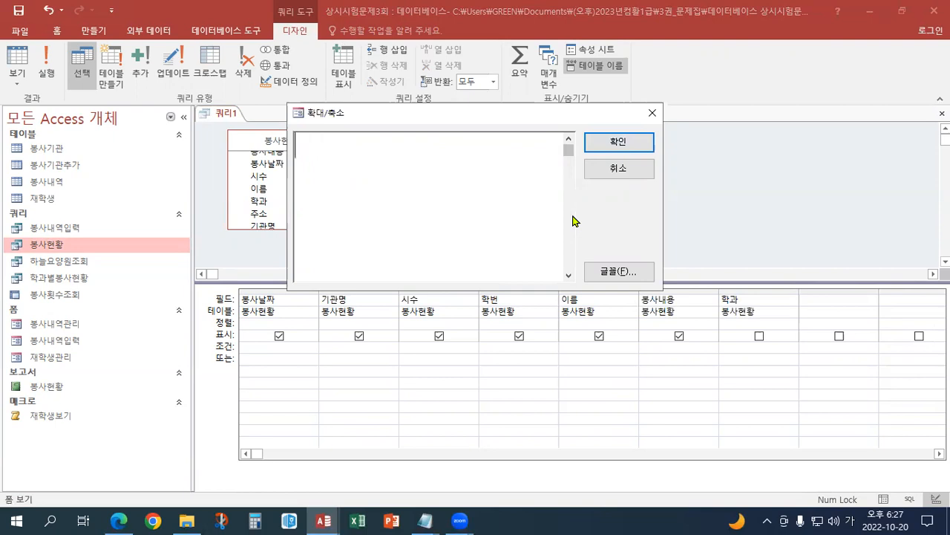
type("like")
type(" '*")
type("ru")
key("BackSpace")
key("BackSpace")
type("r")
key("BackSpace")
key("Hangul")
type("경여ㅇ&")
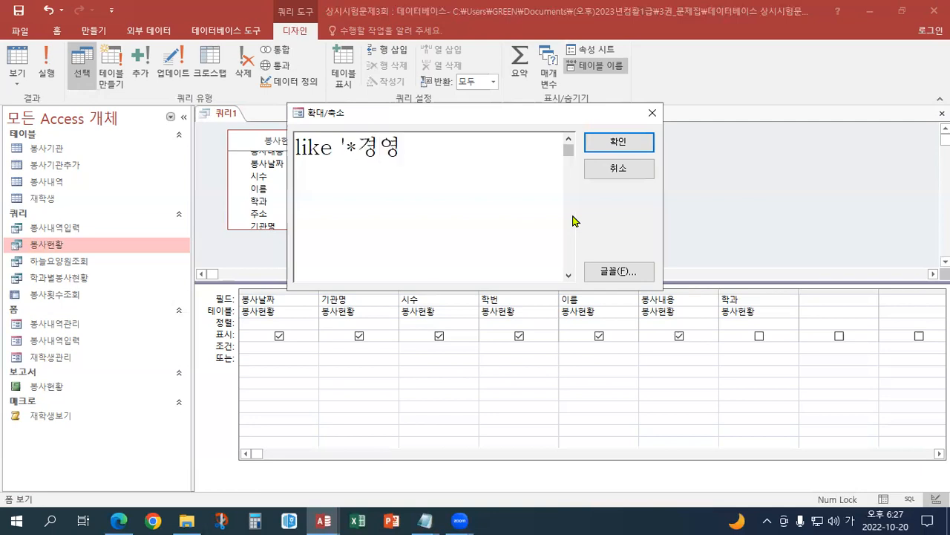
type("\"")
key("BackSpace")
key("BackSpace")
type("*'")
left_click(614, 146)
key("Return")
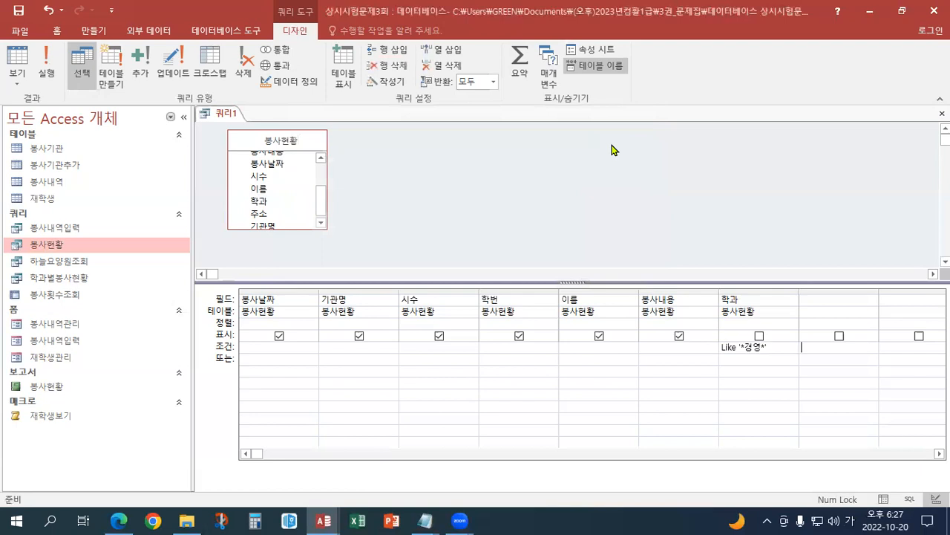
- Review the full 학과 criterion and display the query's results in datasheet view
left_click(779, 346)
key("shift+F2")
left_click(632, 170)
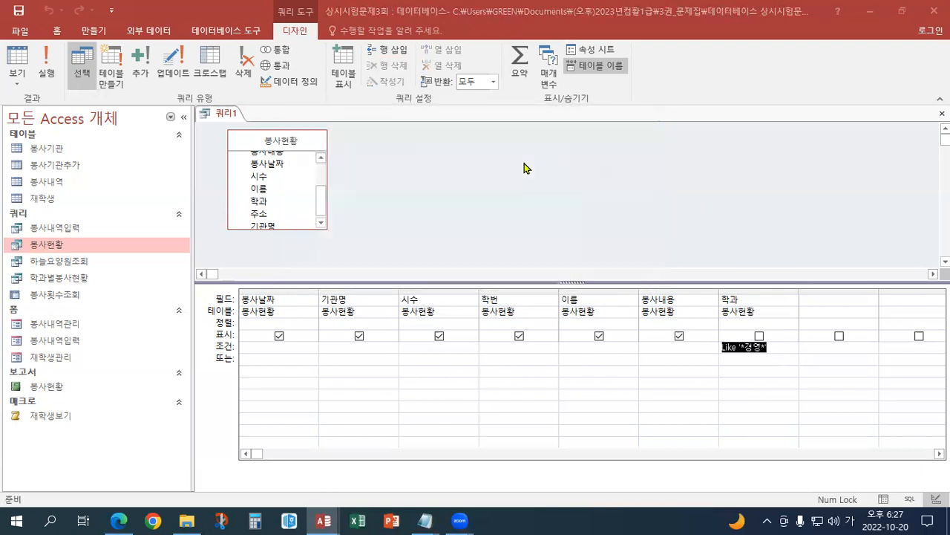
left_click(17, 81)
left_click(24, 104)
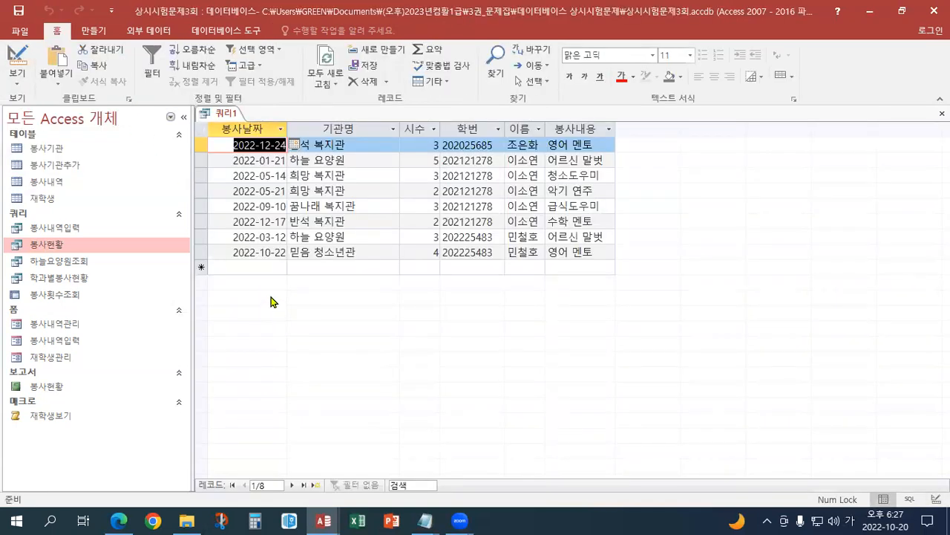
- Replace 경영 in the 학과 criterion with the parameter prompt [조회할 학과의 일부를 입력] in the query design
left_click(11, 91)
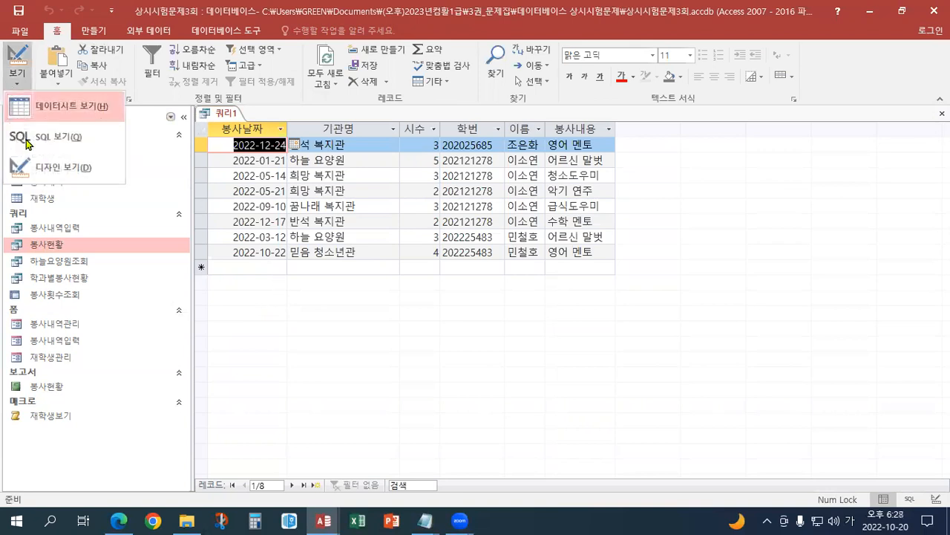
left_click(34, 165)
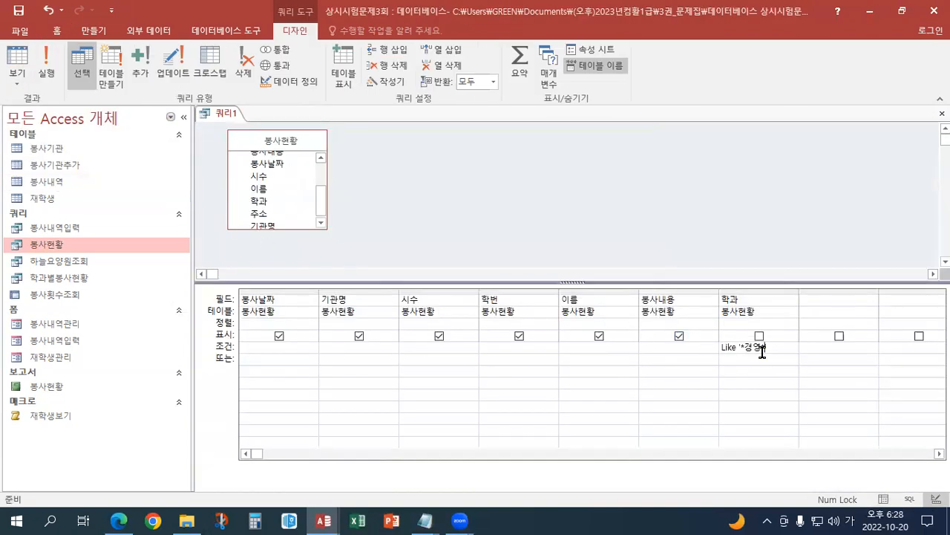
key("shift+F2")
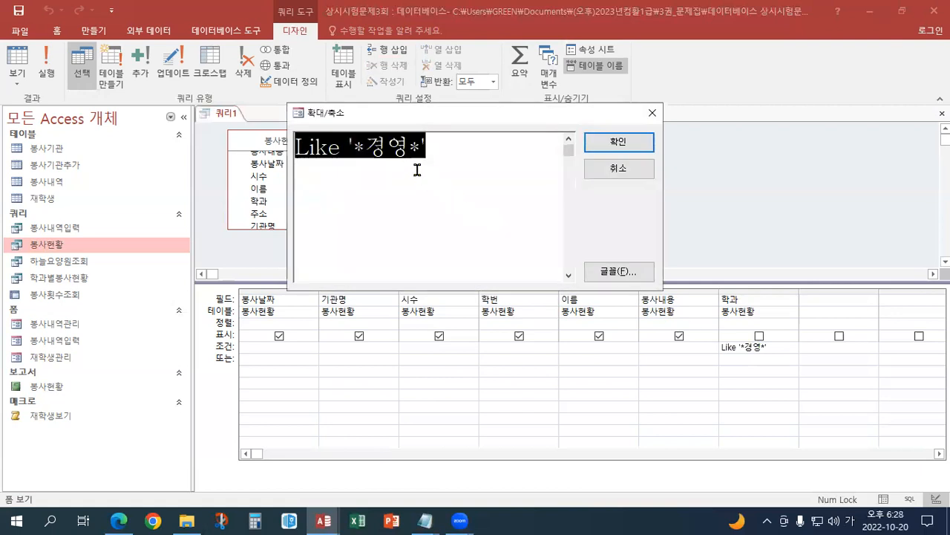
left_click_drag(409, 146, 366, 146)
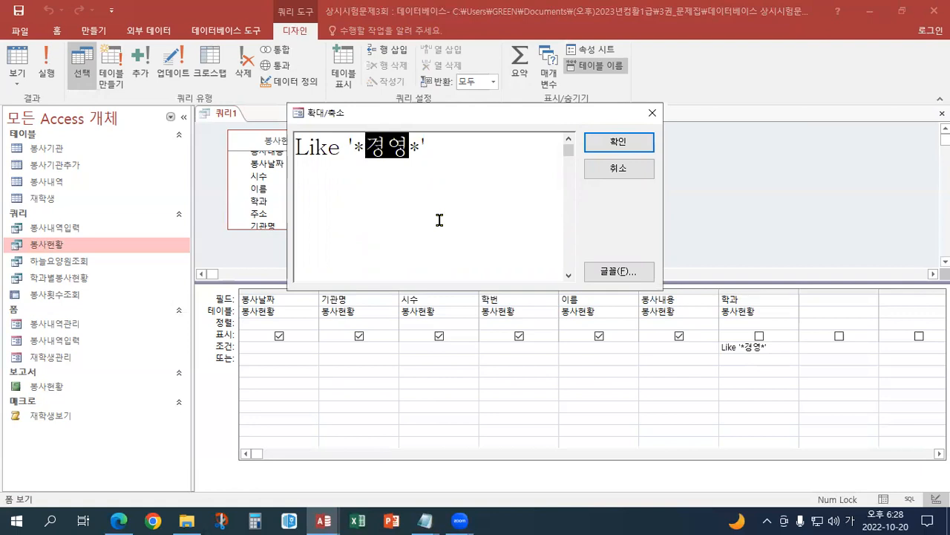
type("[]")
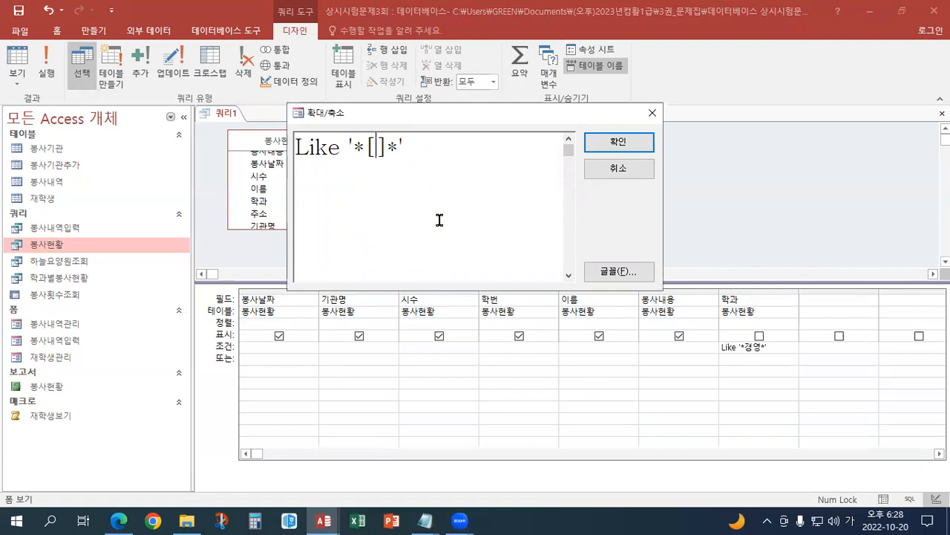
type("조호한")
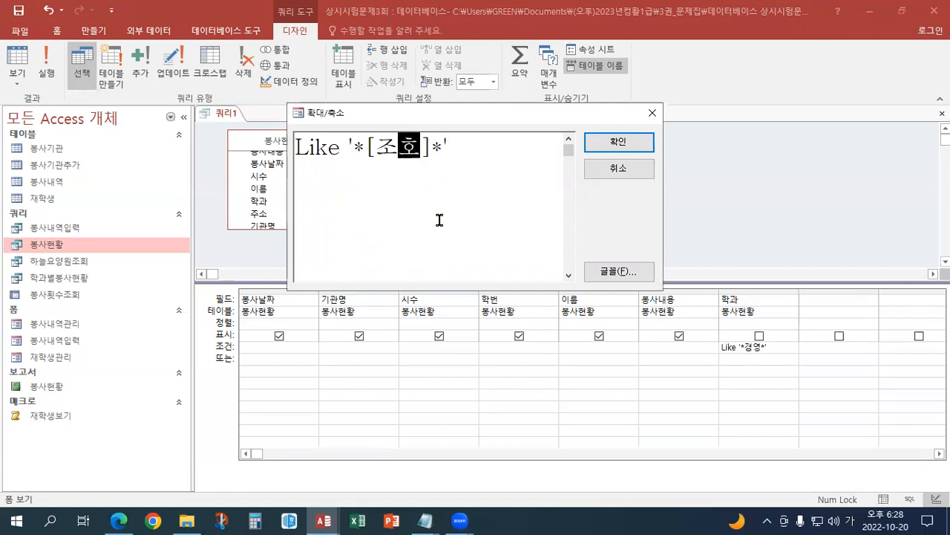
key("BackSpace")
key("BackSpace")
type("회")
type("할 학")
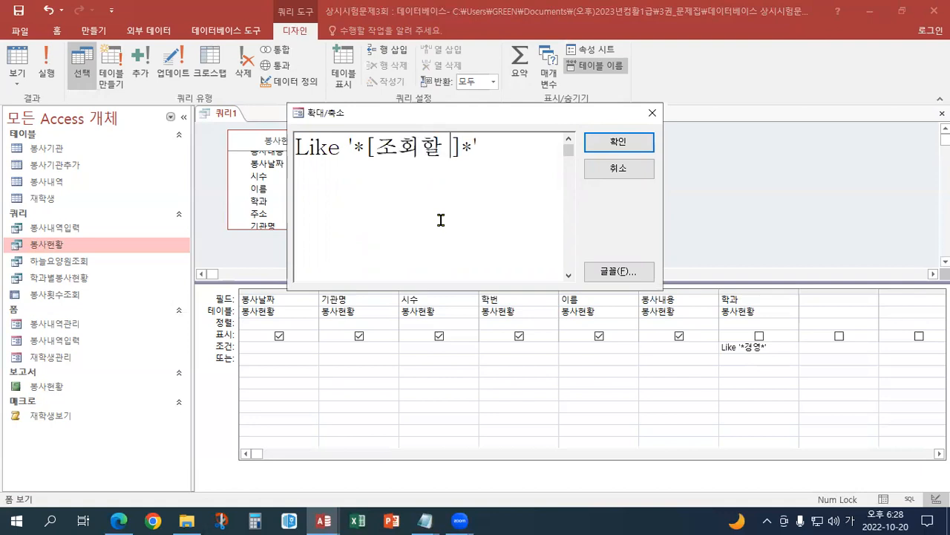
type("과의 ")
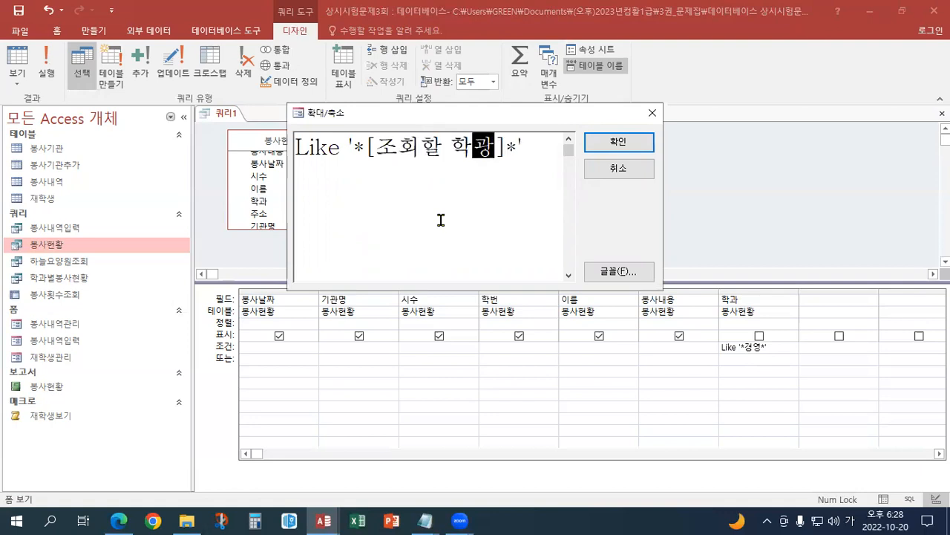
type("일부를 입려")
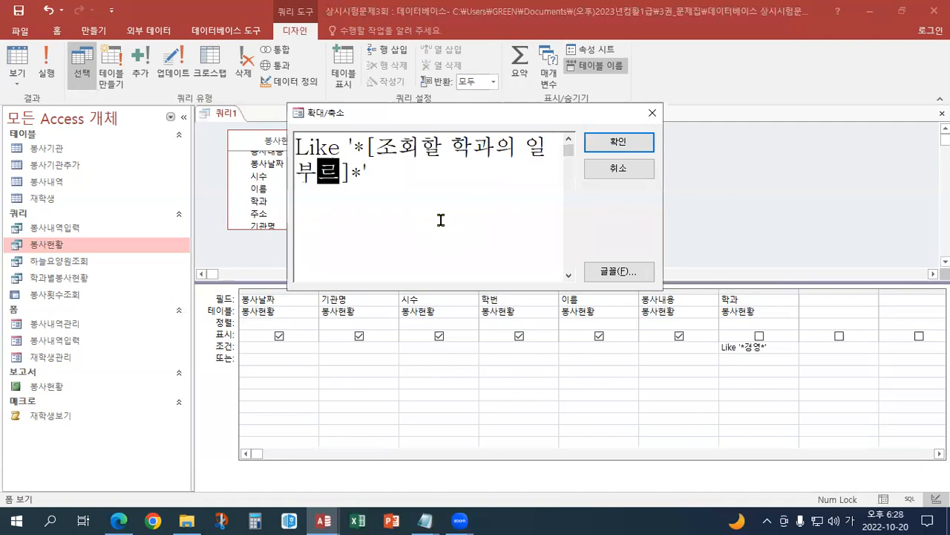
type("ㄱ")
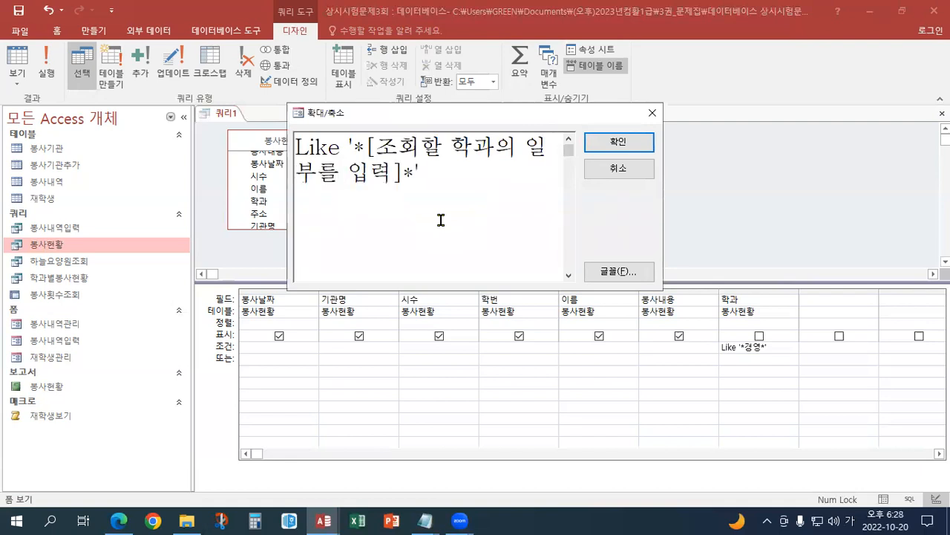
- Insert an & operator before and after the bracketed parameter in the 학과 criterion
left_click_drag(367, 132, 402, 172)
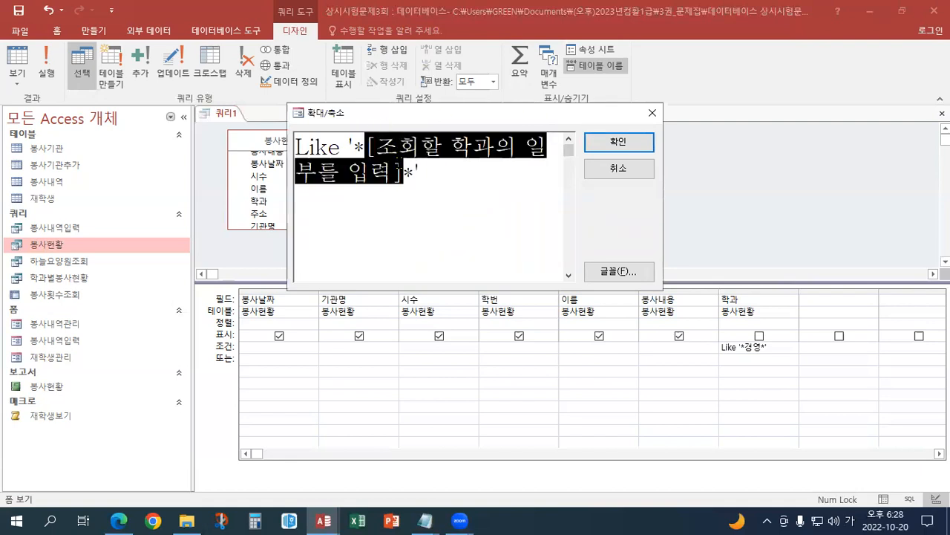
left_click(364, 145)
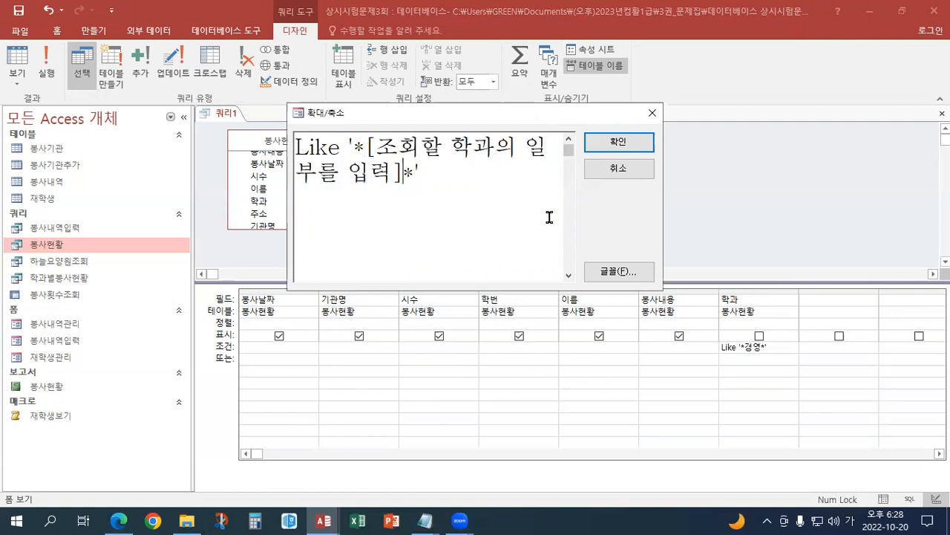
type("&")
key("Up")
key("Left")
key("Left")
key("Left")
key("Left")
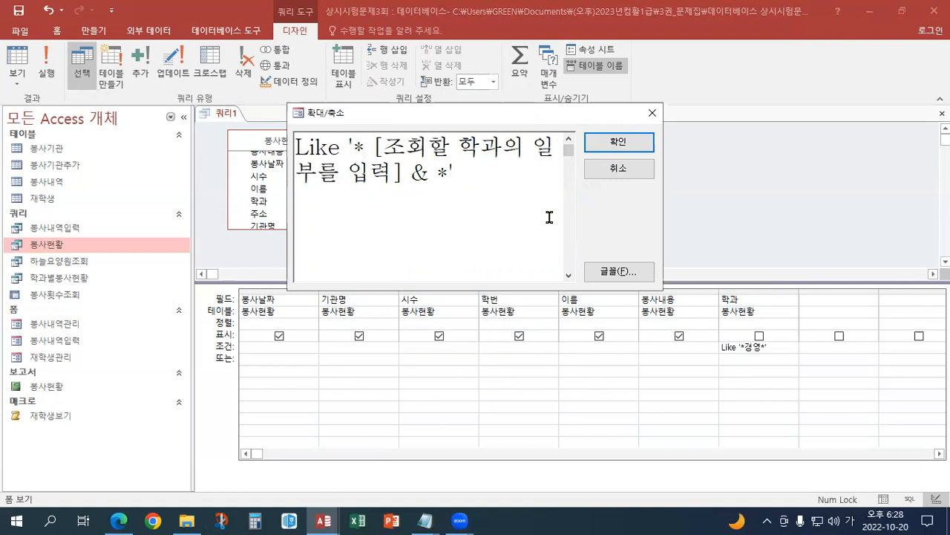
type("&")
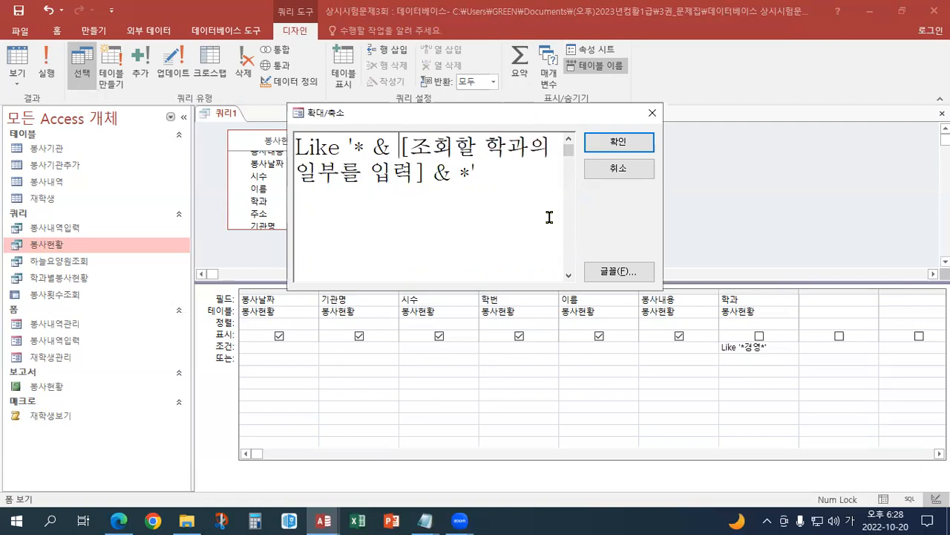
- Quote each asterisk so the 학과 criterion reads Like '*' & [조회할 학과의 일부를 입력] & '*', and fit the column width to it
left_click(366, 143)
type("'")
key("Down")
key("Right")
key("Right")
key("Right")
key("Right")
key("Right")
key("Right")
key("Right")
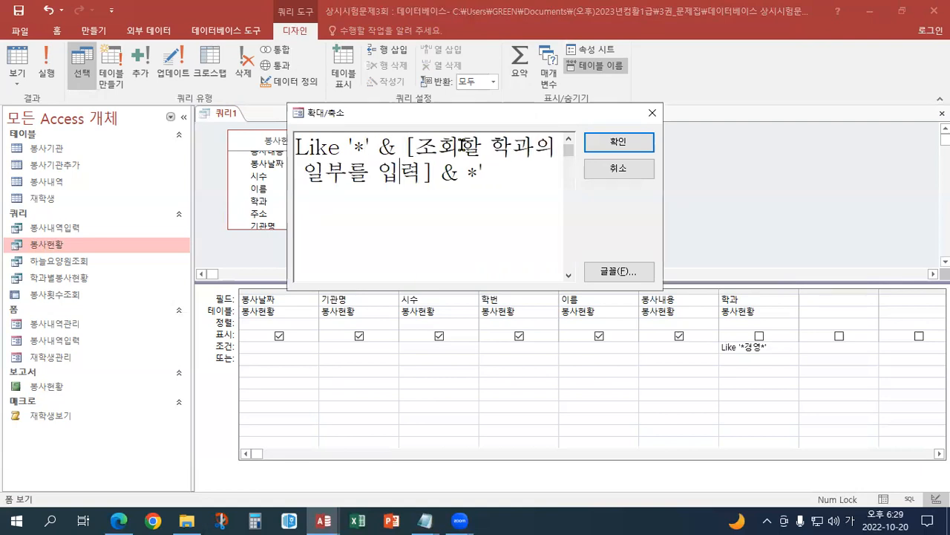
type("'")
left_click(628, 148)
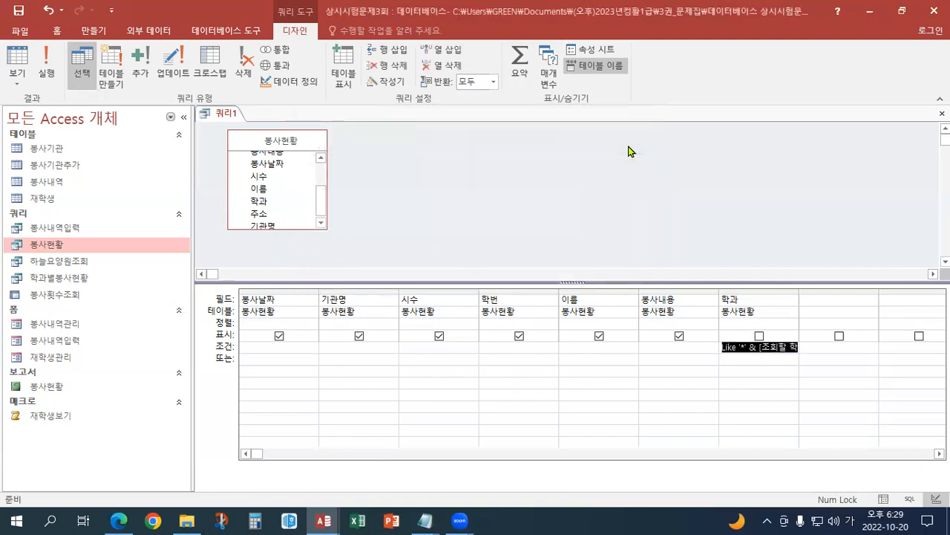
double_click(798, 292)
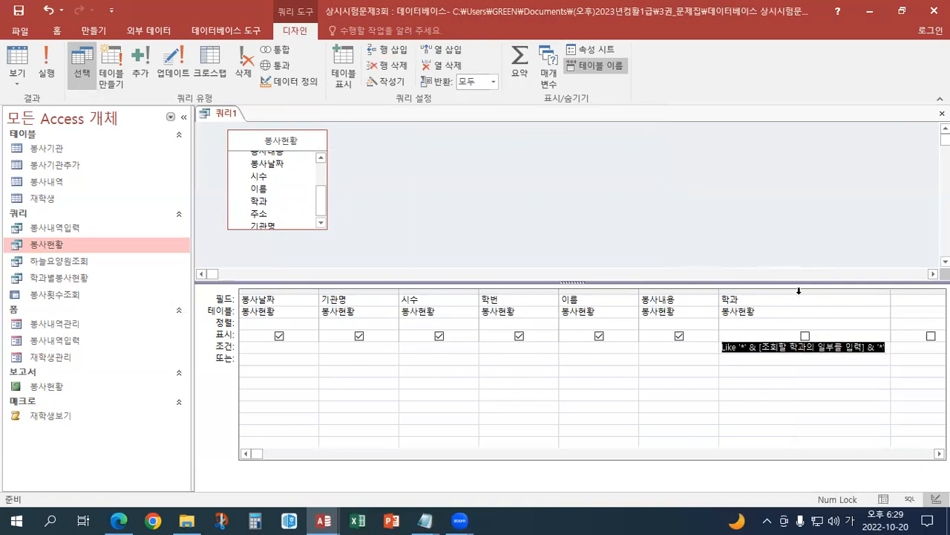
left_click(857, 349)
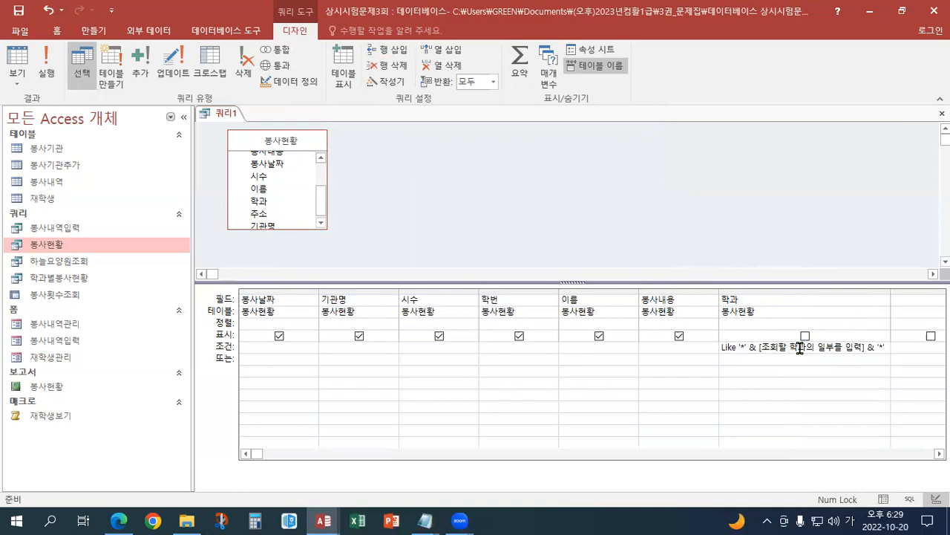
- Preview the query's records with 경영 as the parameter value and return to the query design
left_click(17, 84)
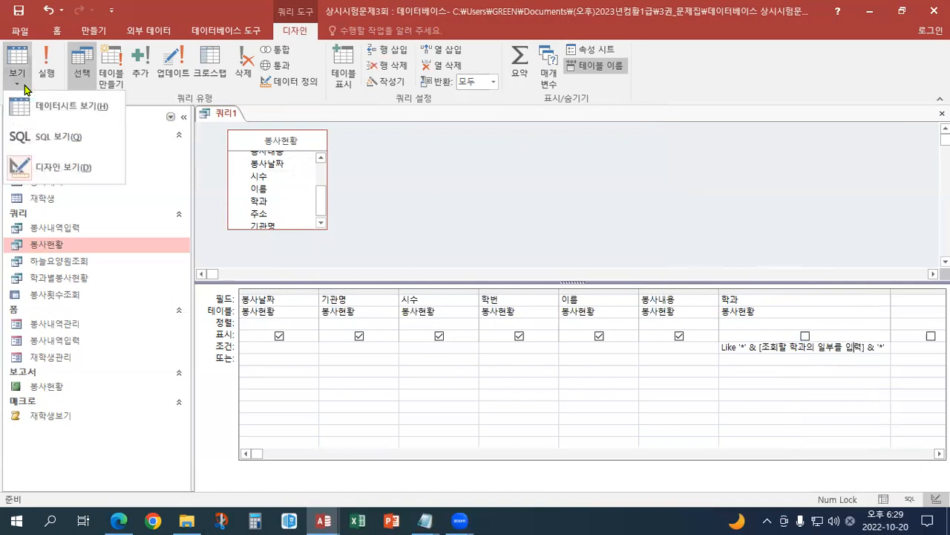
left_click(46, 106)
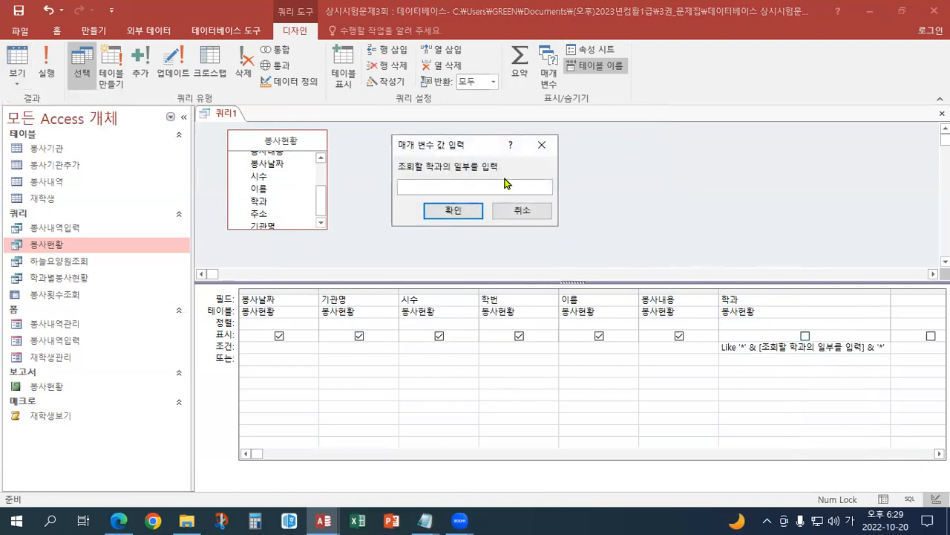
type("경영")
left_click(450, 210)
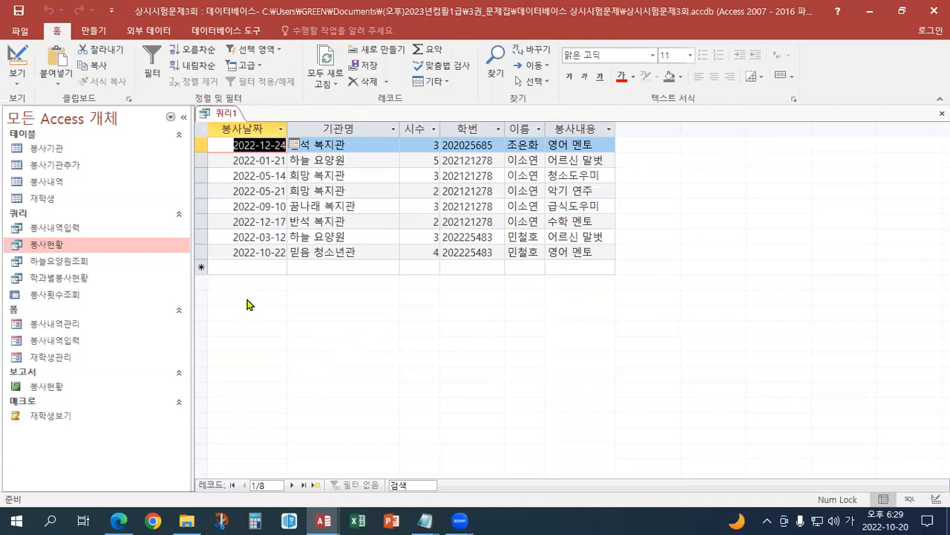
left_click(11, 91)
left_click(23, 171)
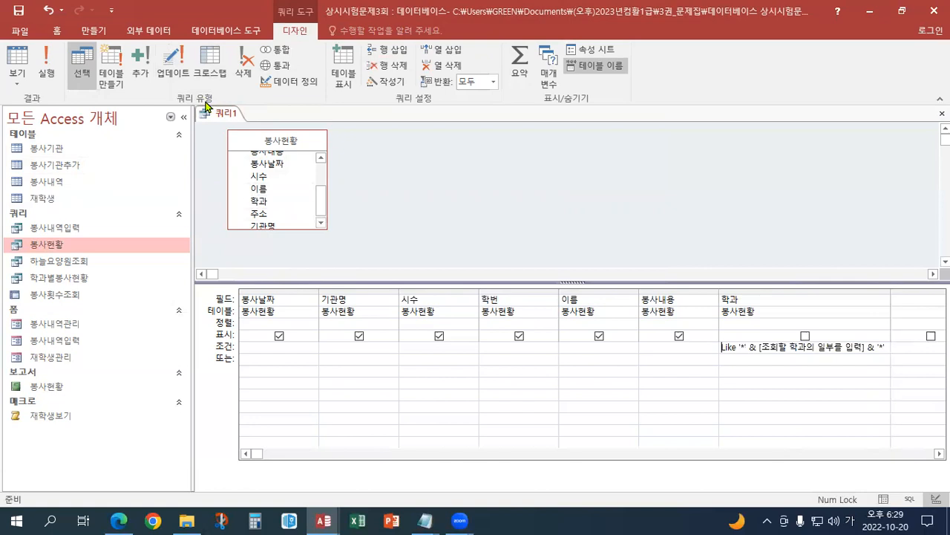
- Convert the query into a make-table query that creates the table 조회학과 봉사현황 in the current database
left_click(112, 78)
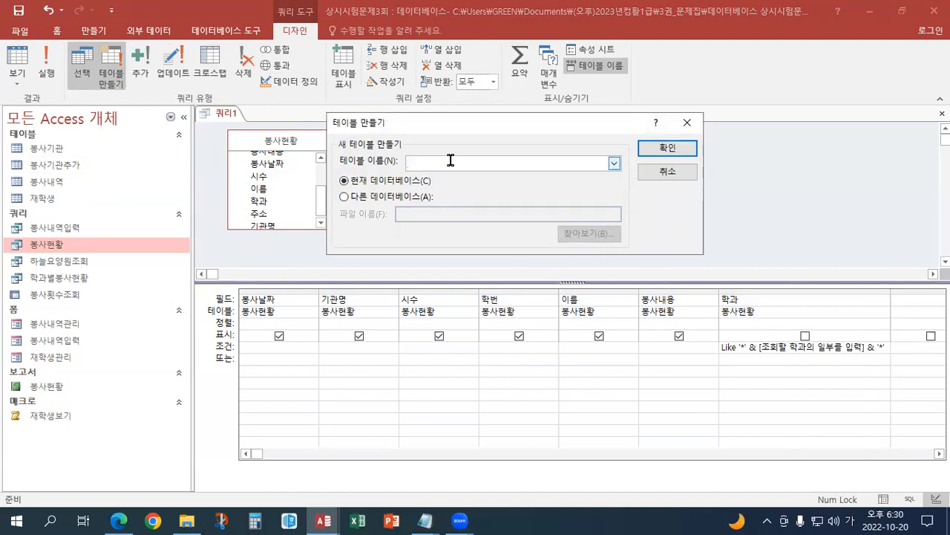
type("조회학ㄱ")
type("과 봉ㅅ")
type("현황")
left_click(657, 150)
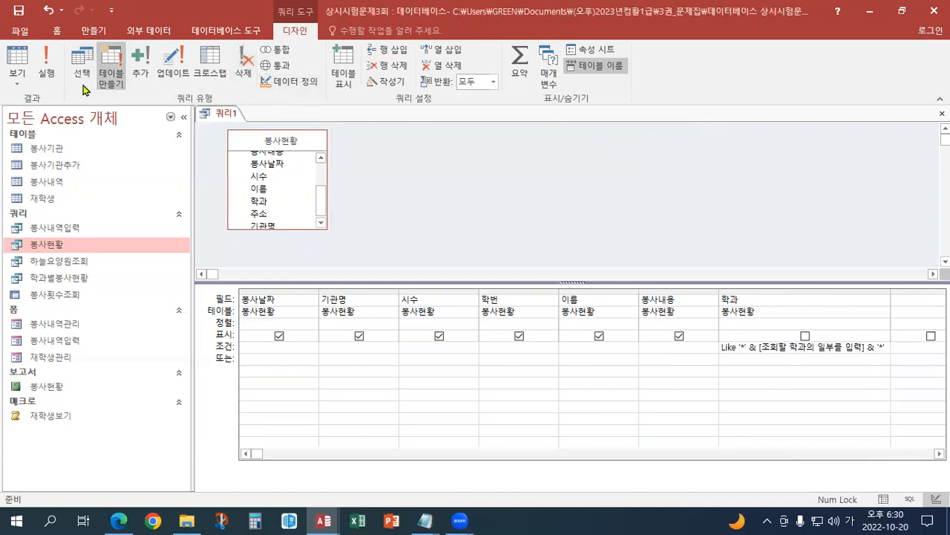
- Run the make-table query with the parameter value 경영 and accept creating the new table
left_click(16, 83)
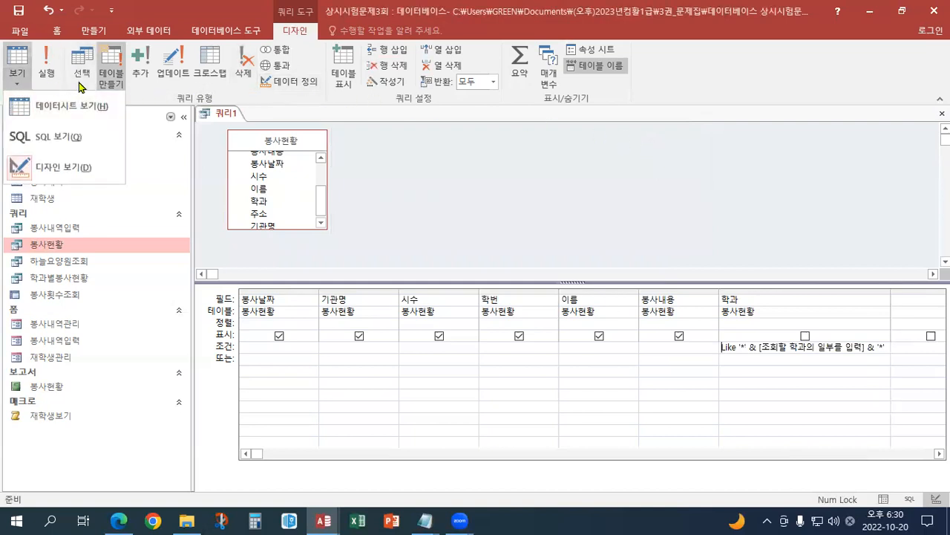
left_click(413, 176)
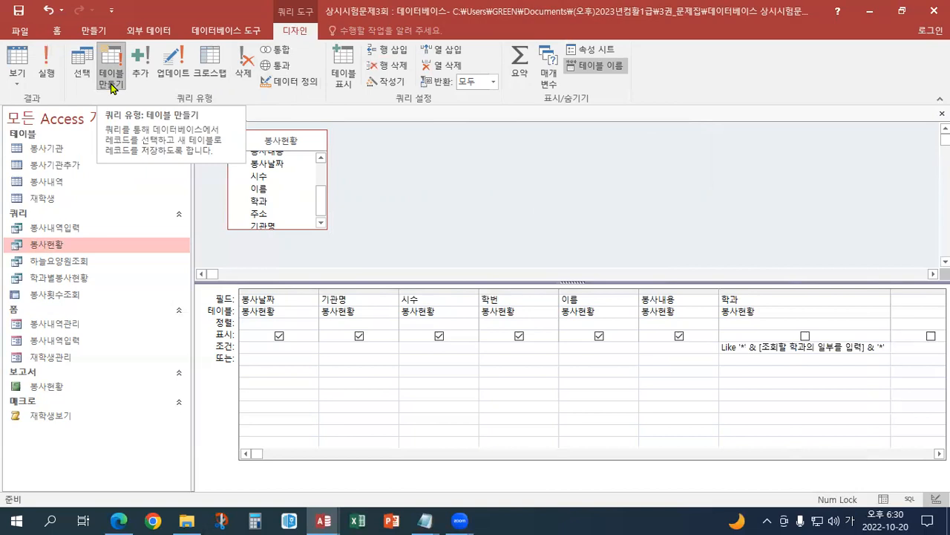
left_click(53, 84)
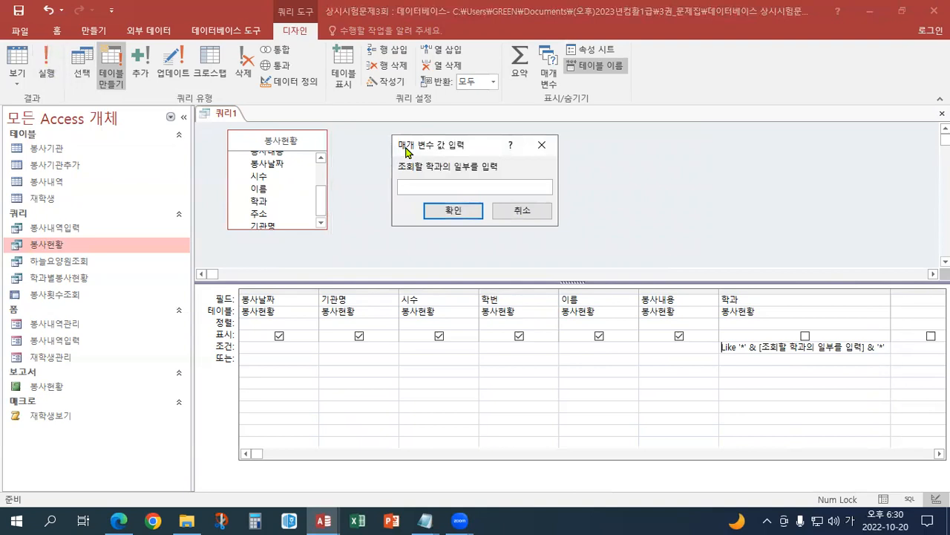
type("경영")
left_click(465, 213)
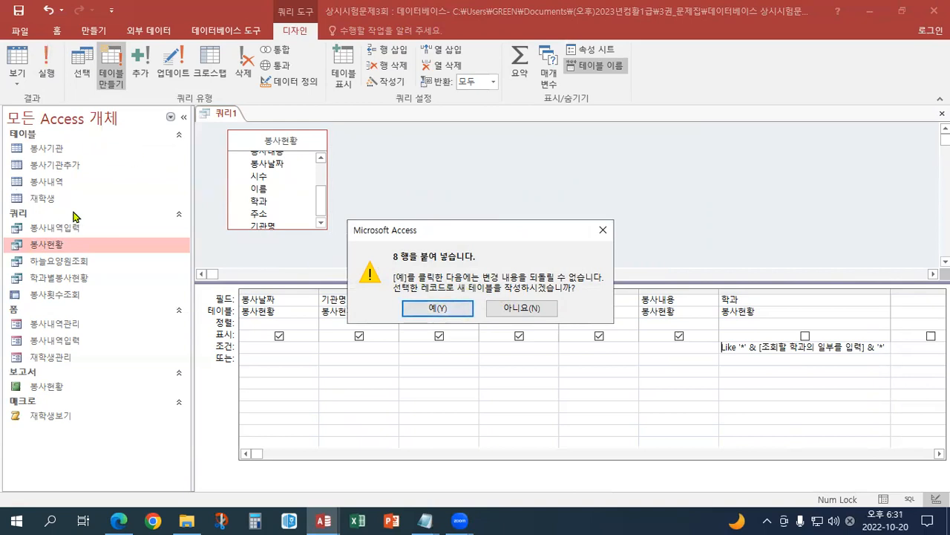
left_click(438, 310)
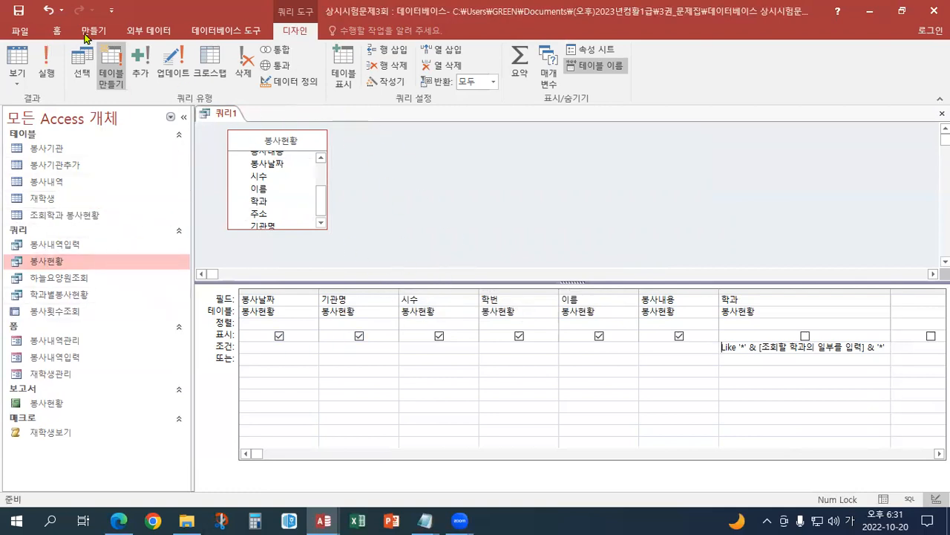
- Save the make-table query as 학과현황생성 and close it
left_click(21, 12)
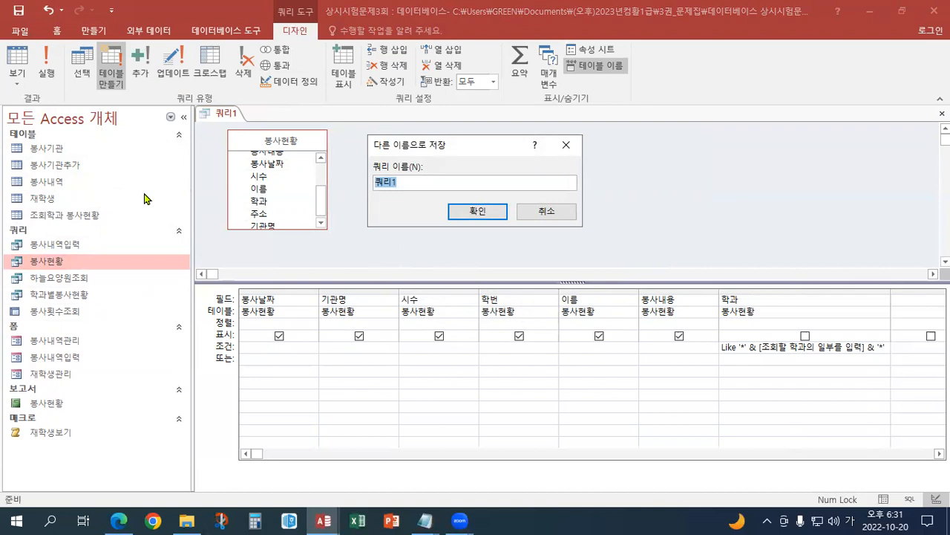
type("학과현황")
type("생서")
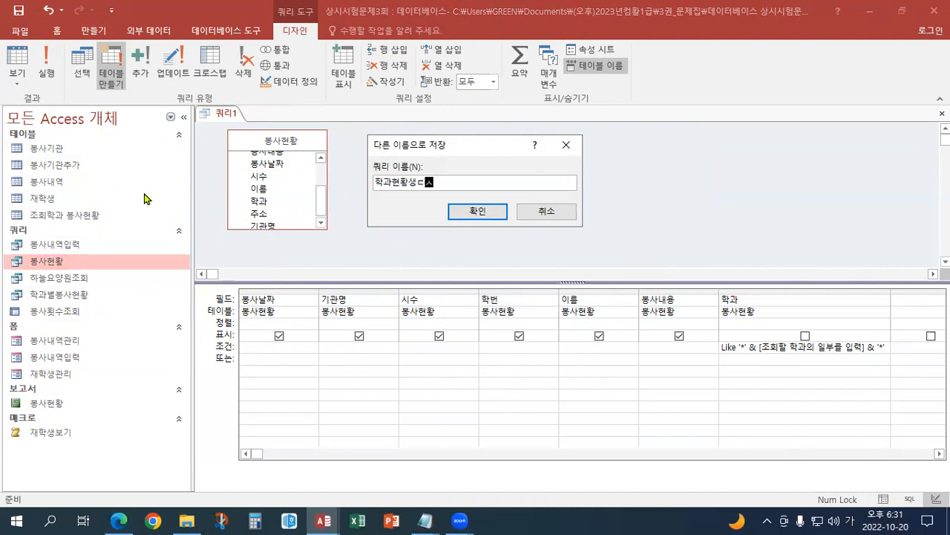
type("ㅇ")
left_click(486, 214)
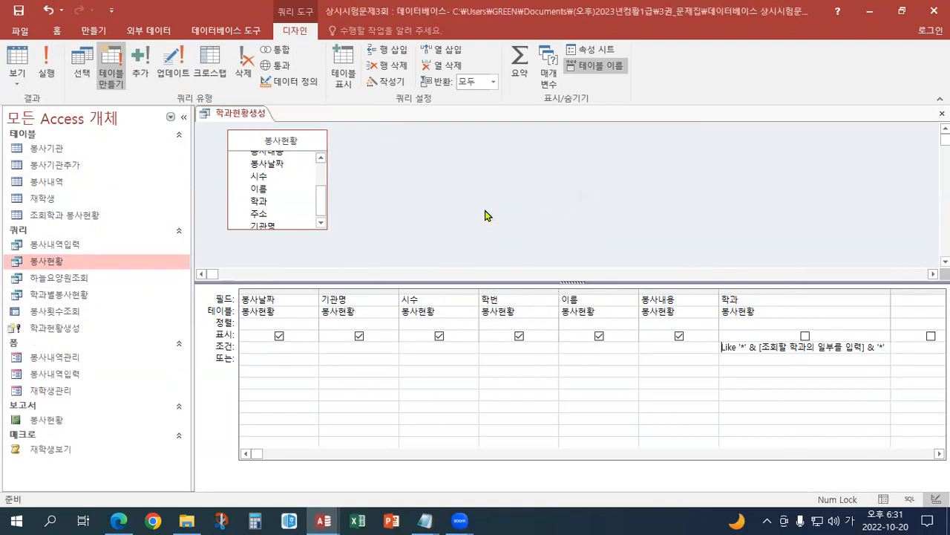
left_click(941, 112)
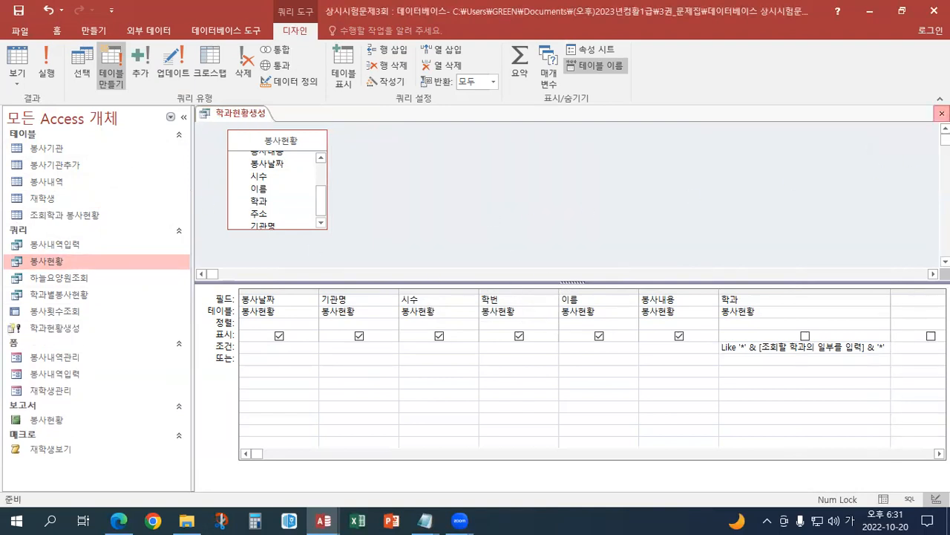